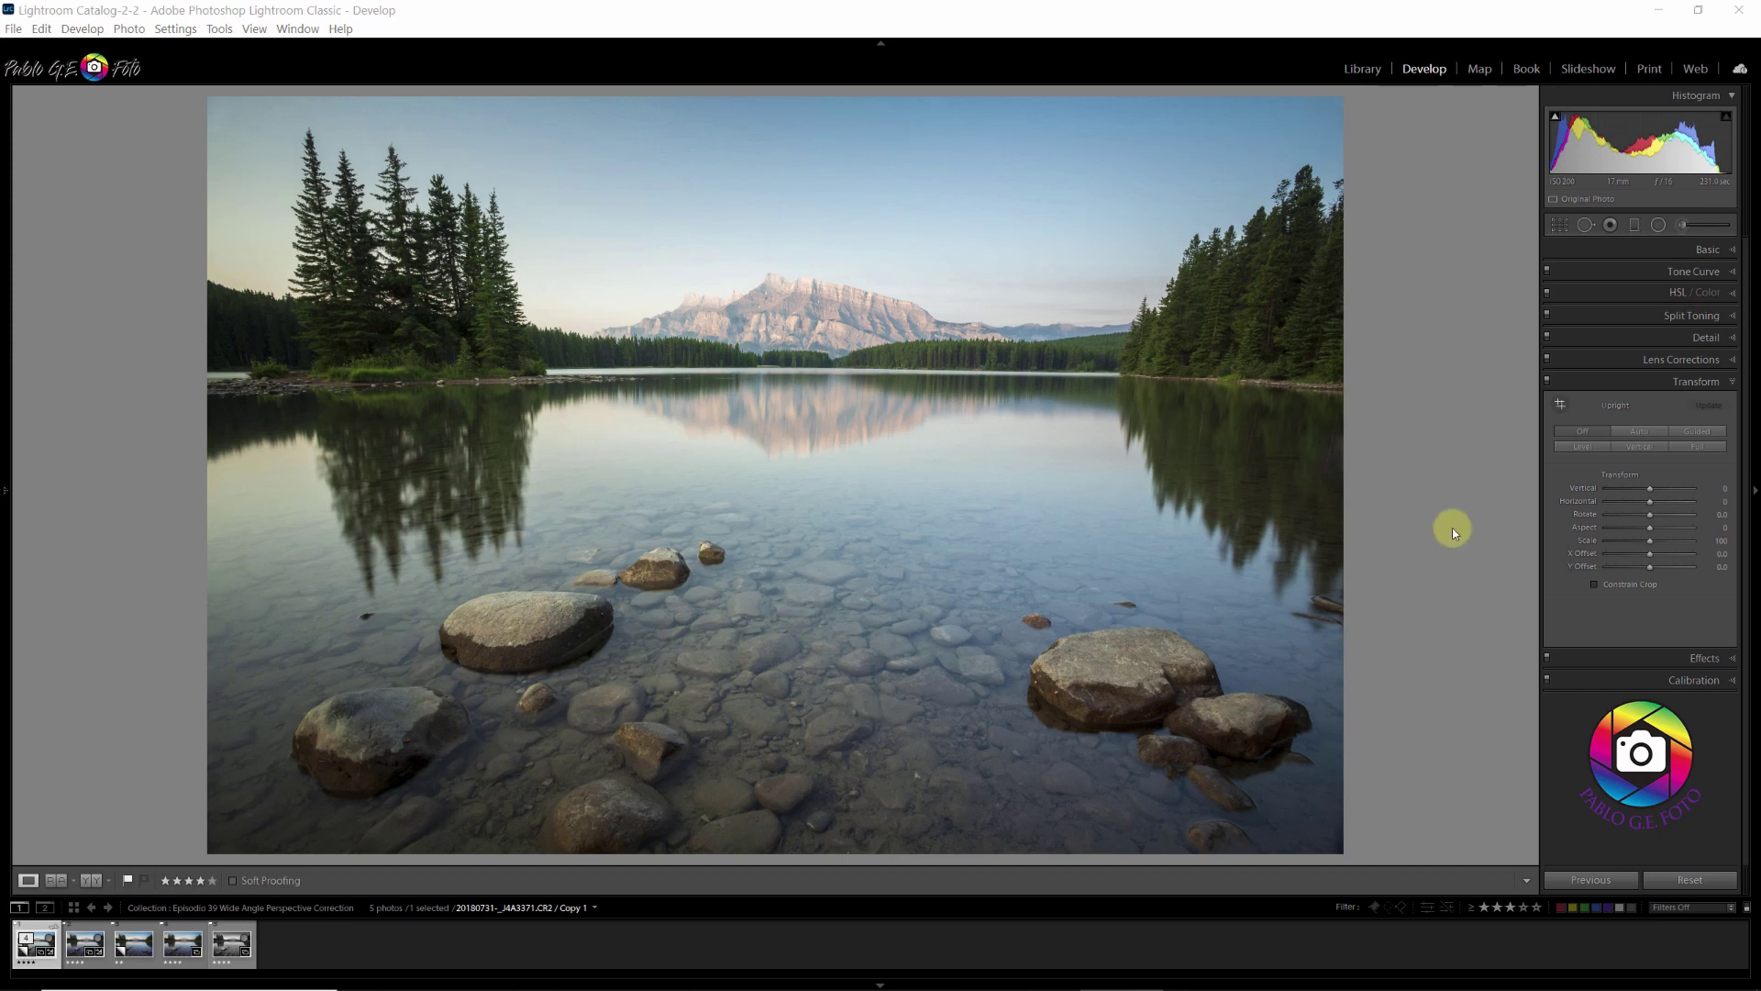
# Correct the third filmstrip photo's perspective with Guided Upright, placing one guide along the leftmost tall tree and one along the leaning trees on the far right.
pyautogui.click(85, 937)
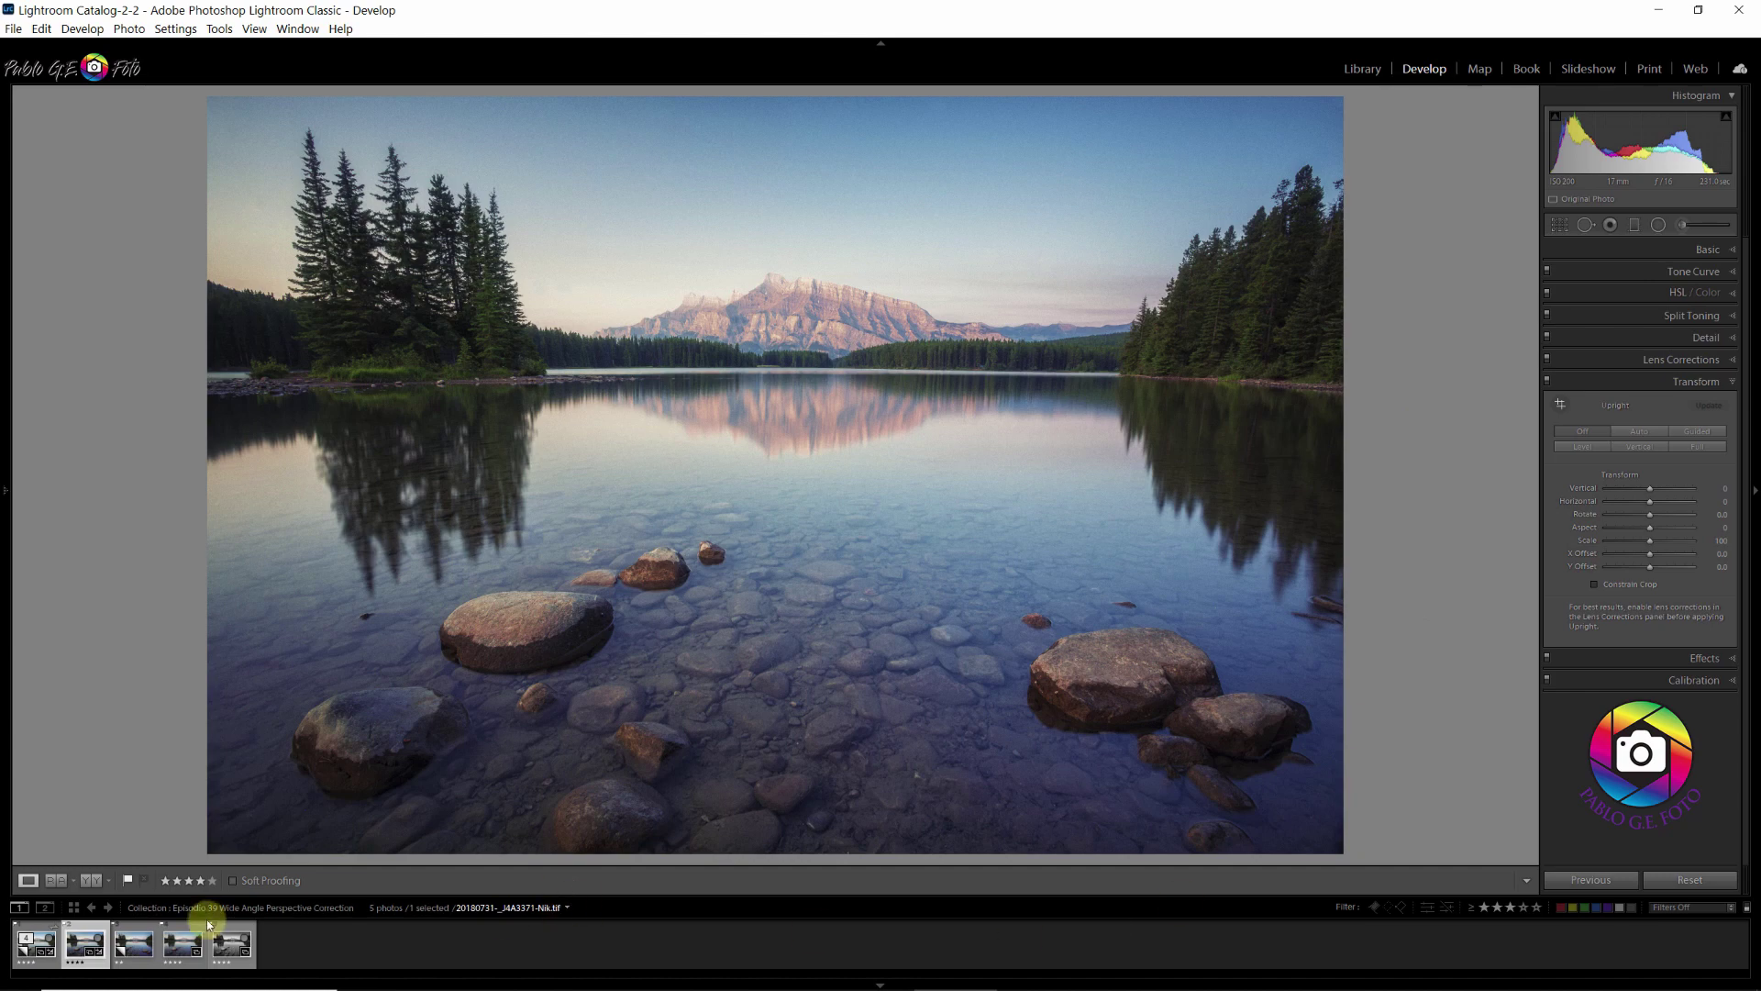
pyautogui.click(134, 928)
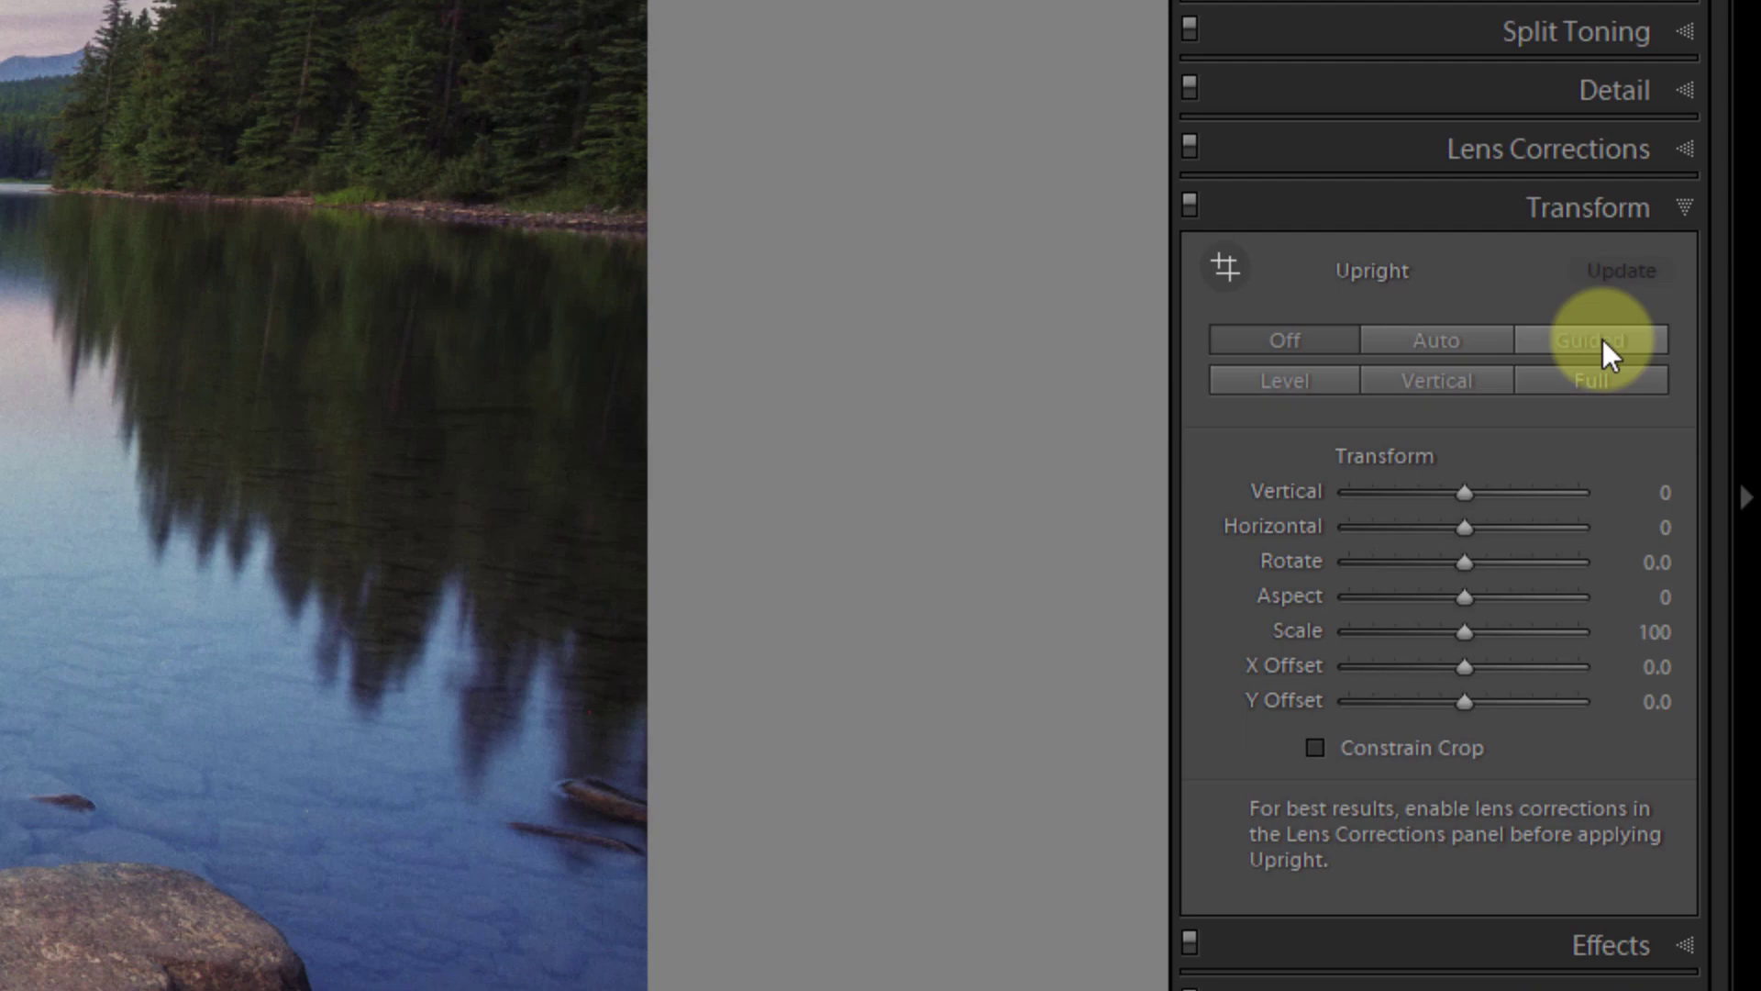
pyautogui.click(1604, 339)
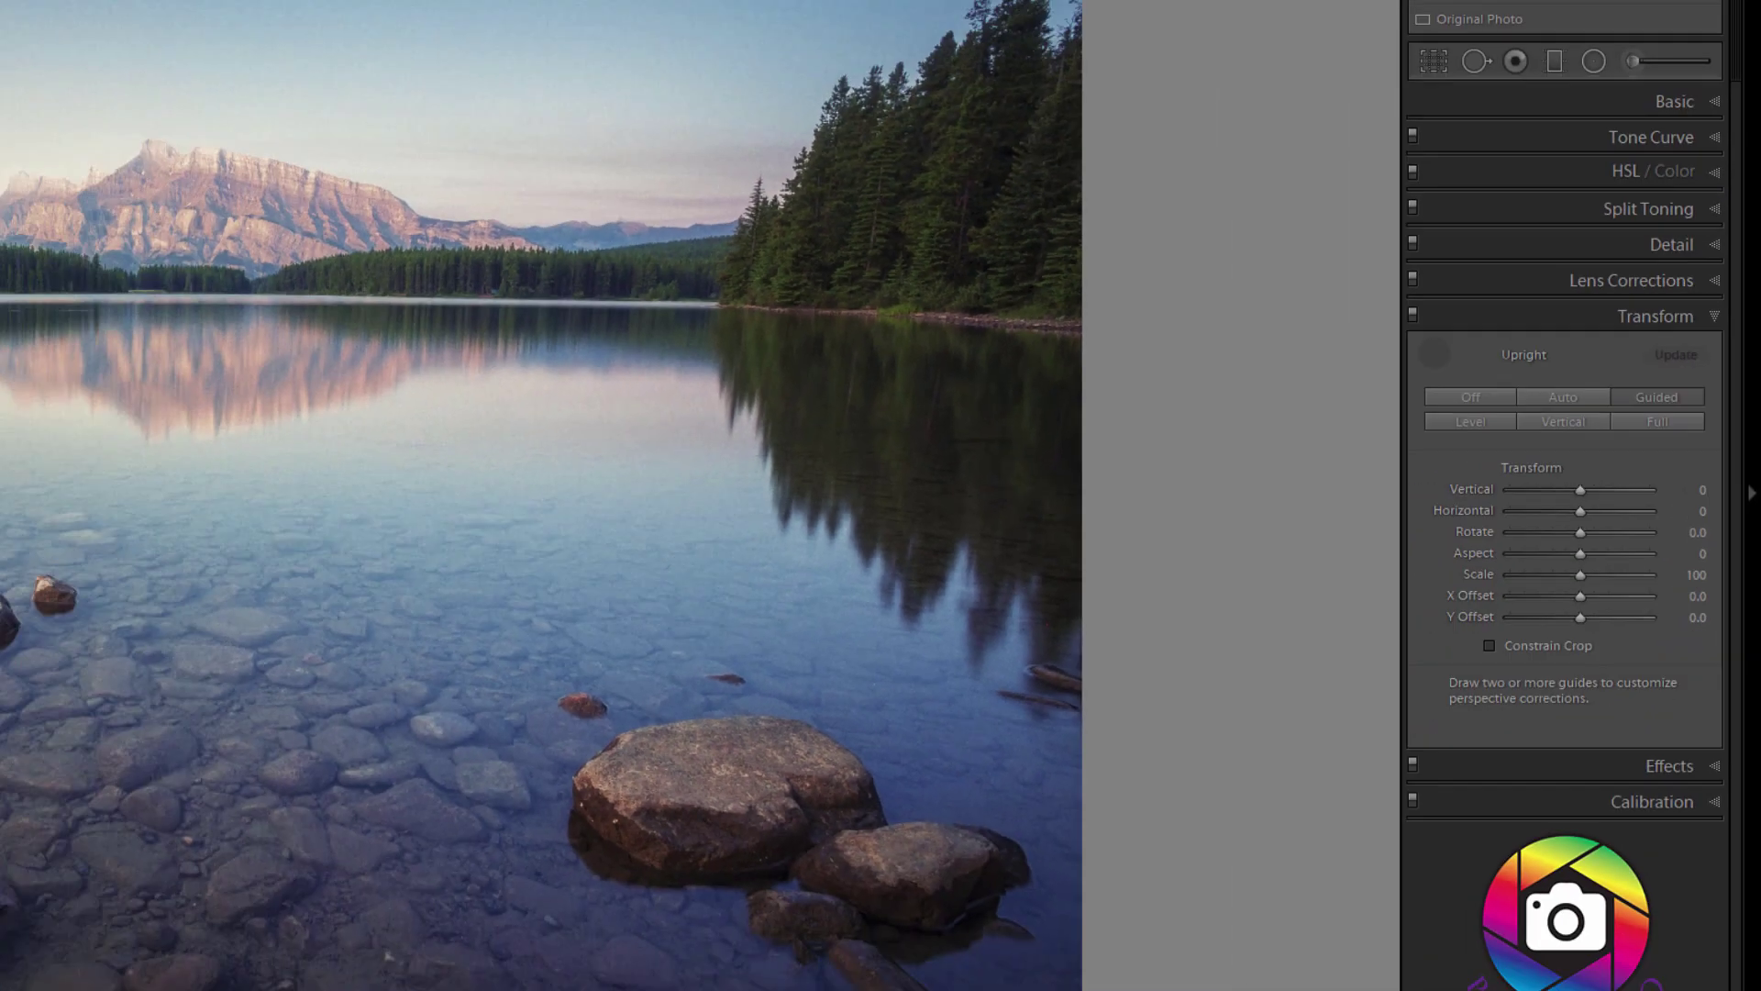
pyautogui.moveTo(307, 127); pyautogui.dragTo(337, 346)
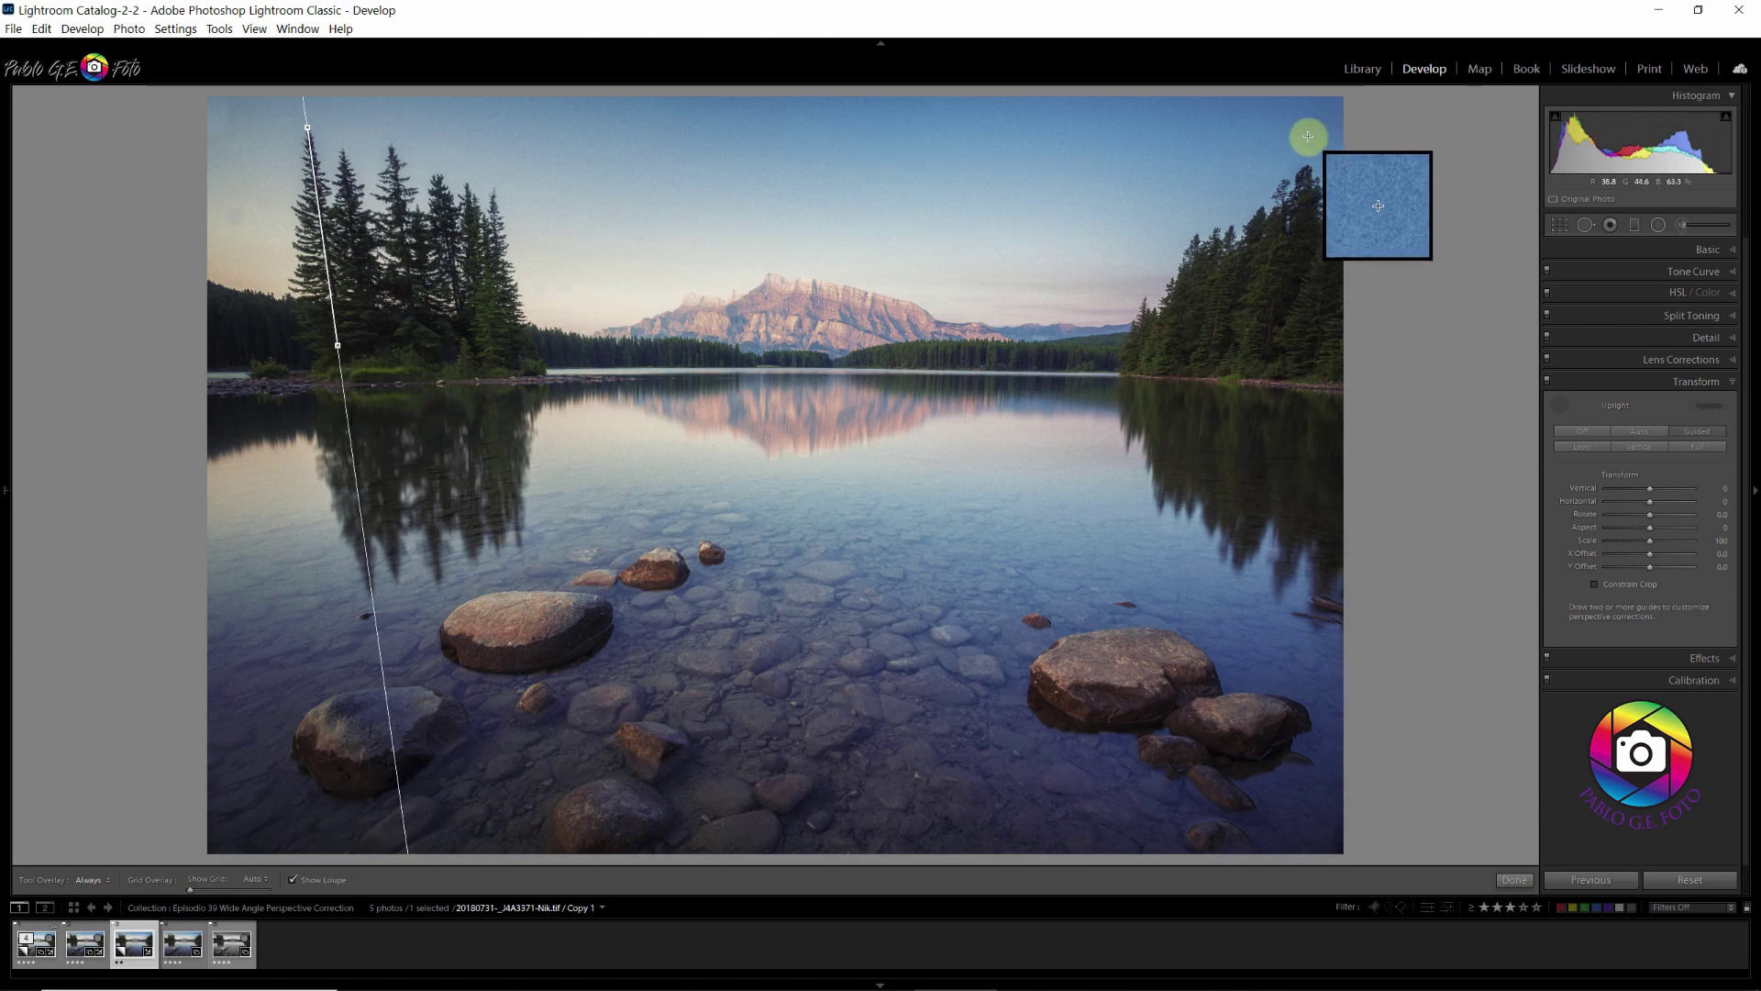
pyautogui.moveTo(1296, 158); pyautogui.dragTo(1275, 343)
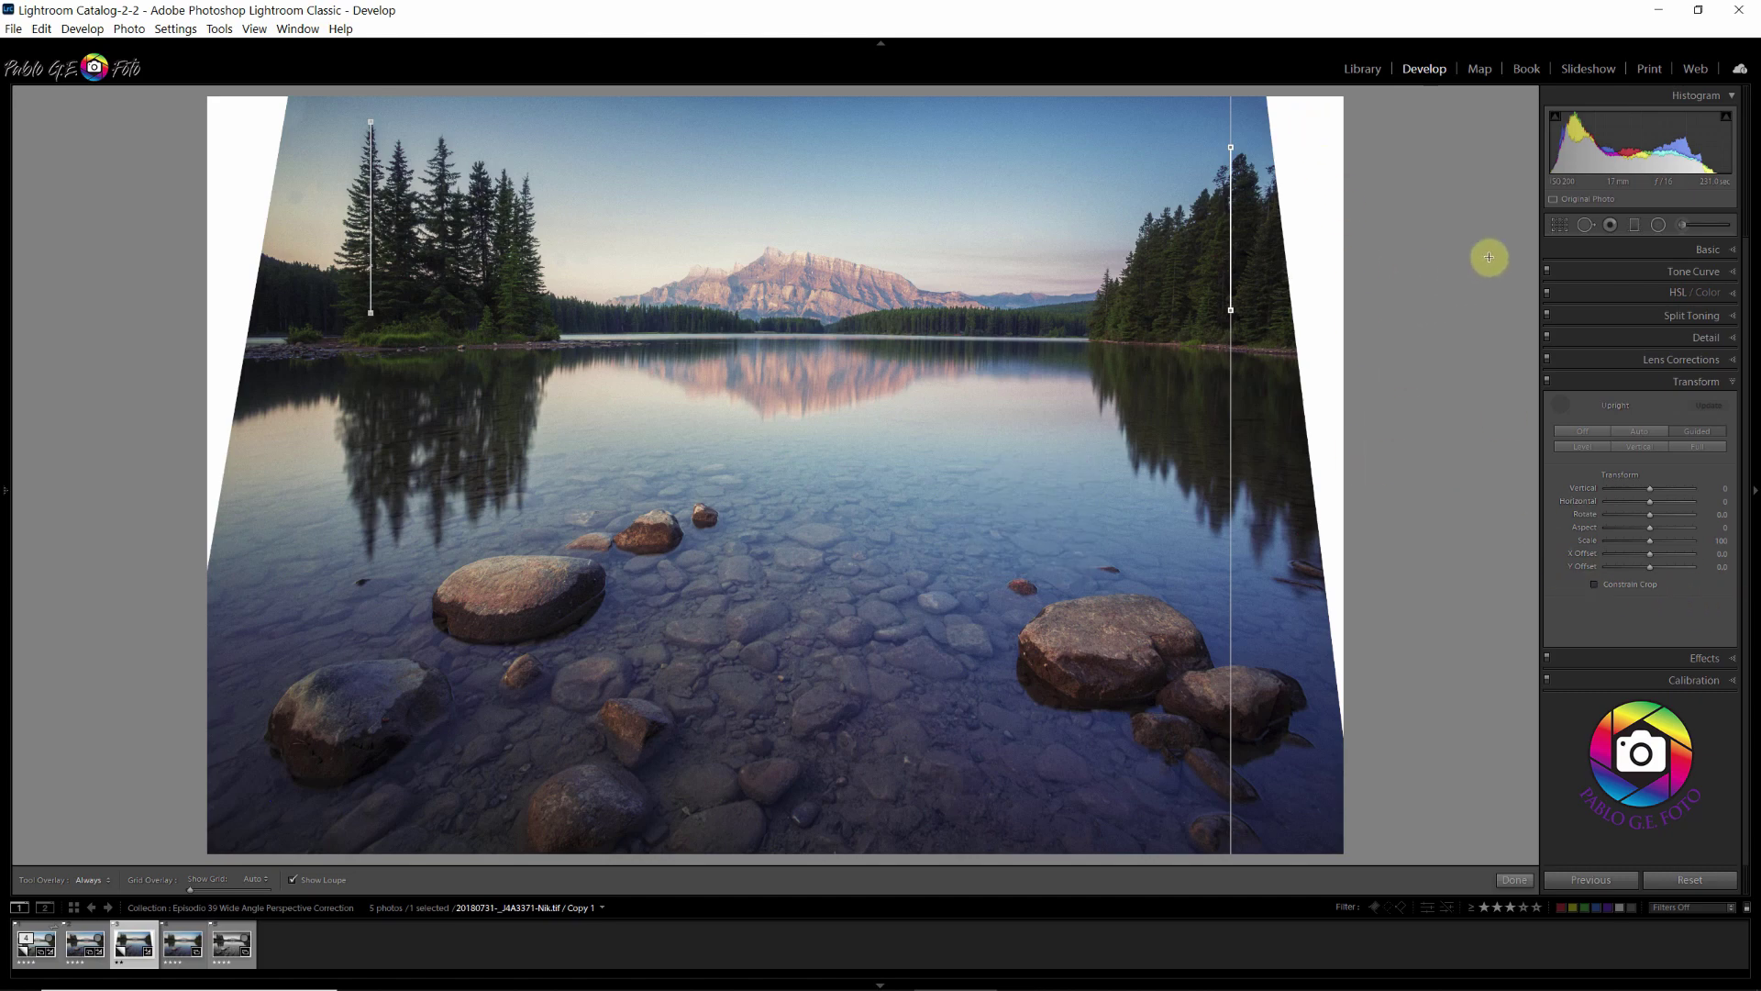
# Crop the corrected photo to exclude the white wedges along both sides.
pyautogui.click(1560, 225)
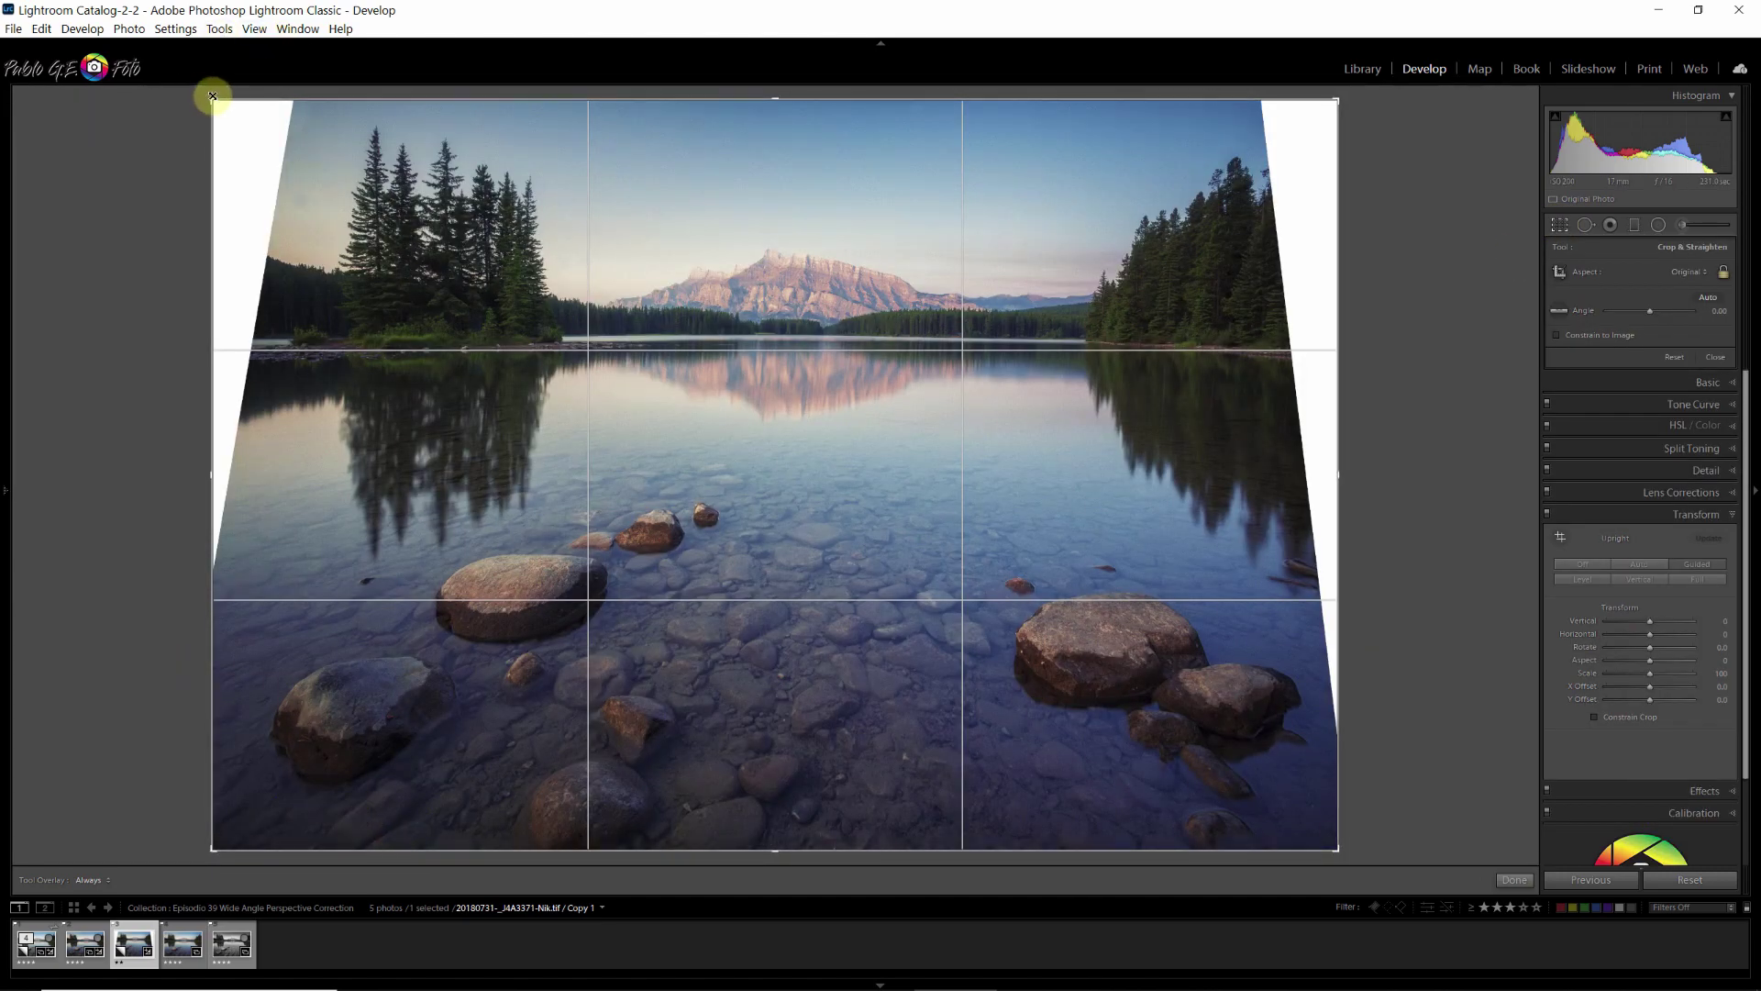
pyautogui.moveTo(220, 94); pyautogui.dragTo(248, 93)
pyautogui.press('Return')
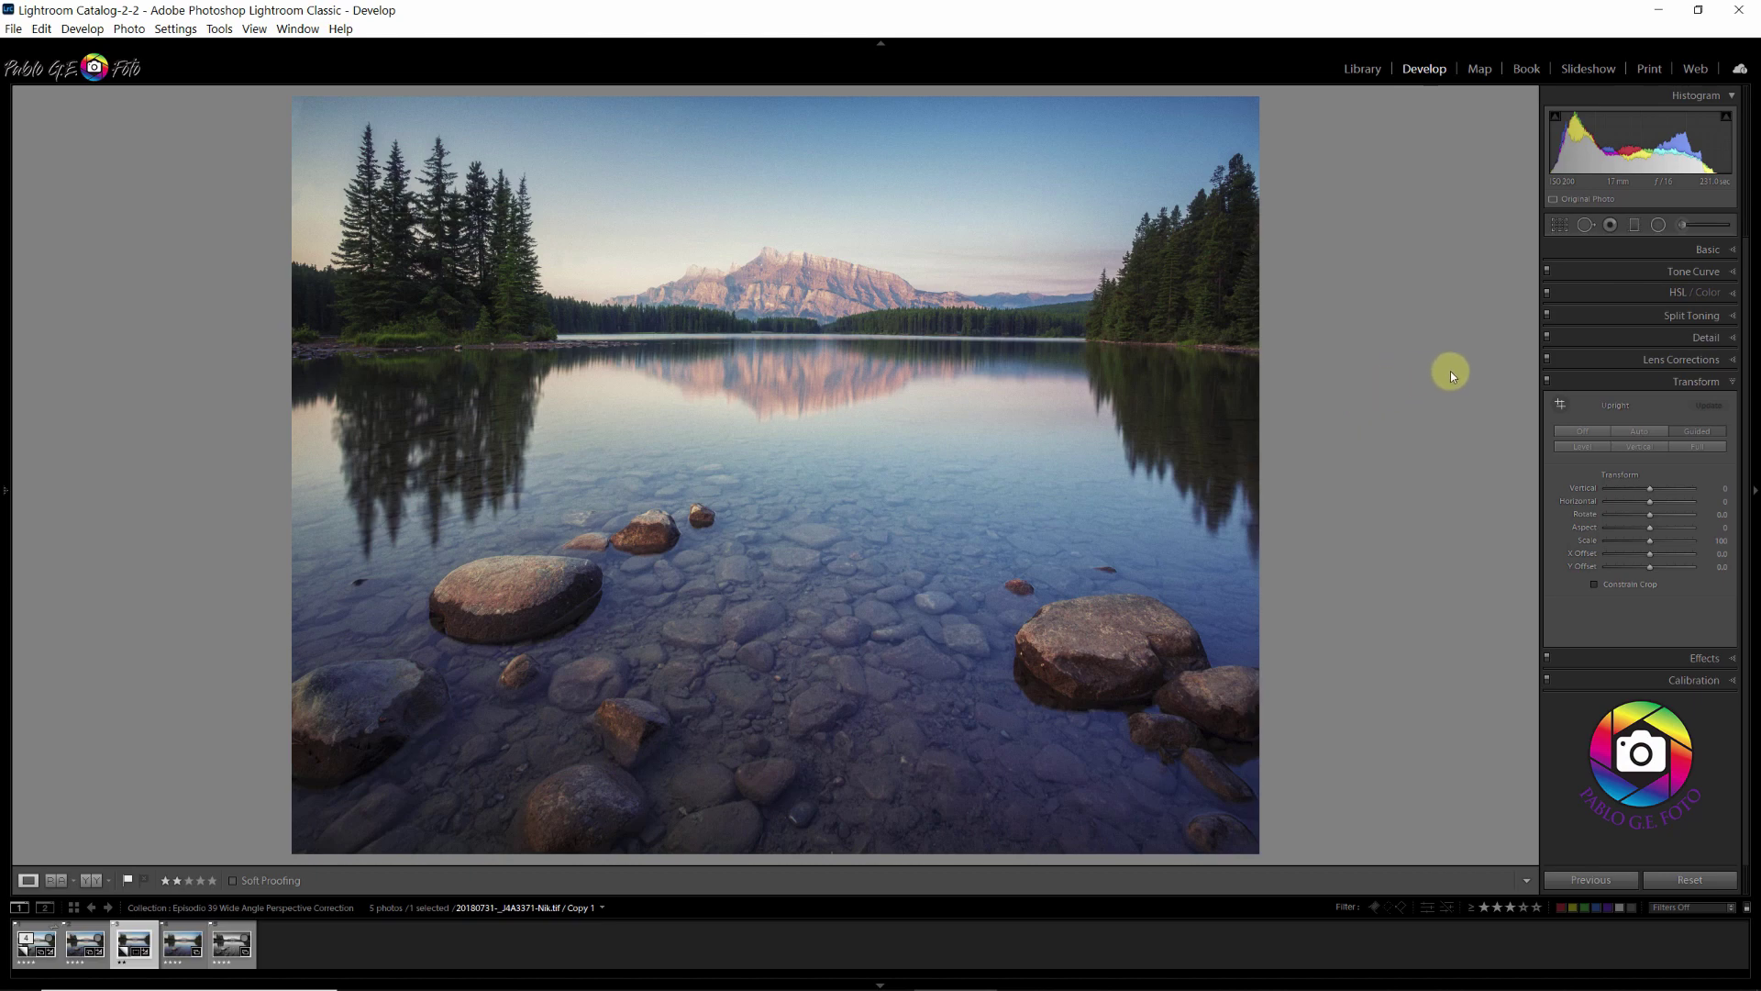
# Select the fourth filmstrip photo, switch to Photoshop and duplicate the lake image's Background layer.
pyautogui.click(180, 938)
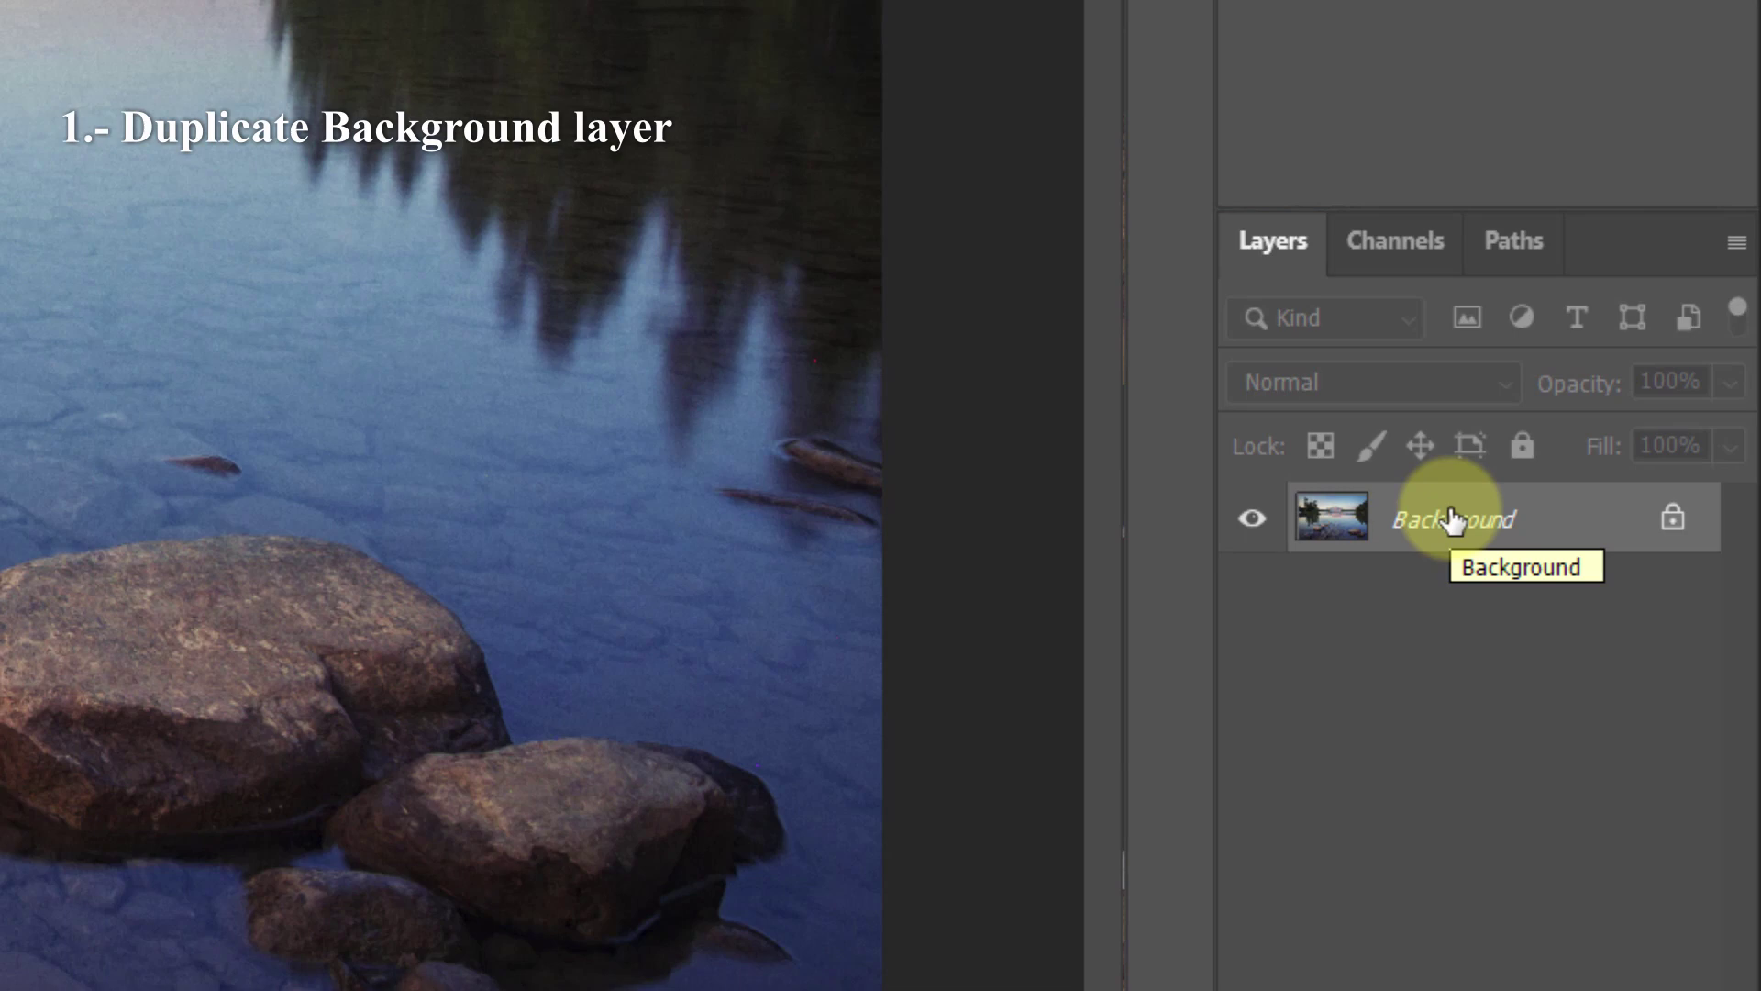
pyautogui.rightClick(1448, 519)
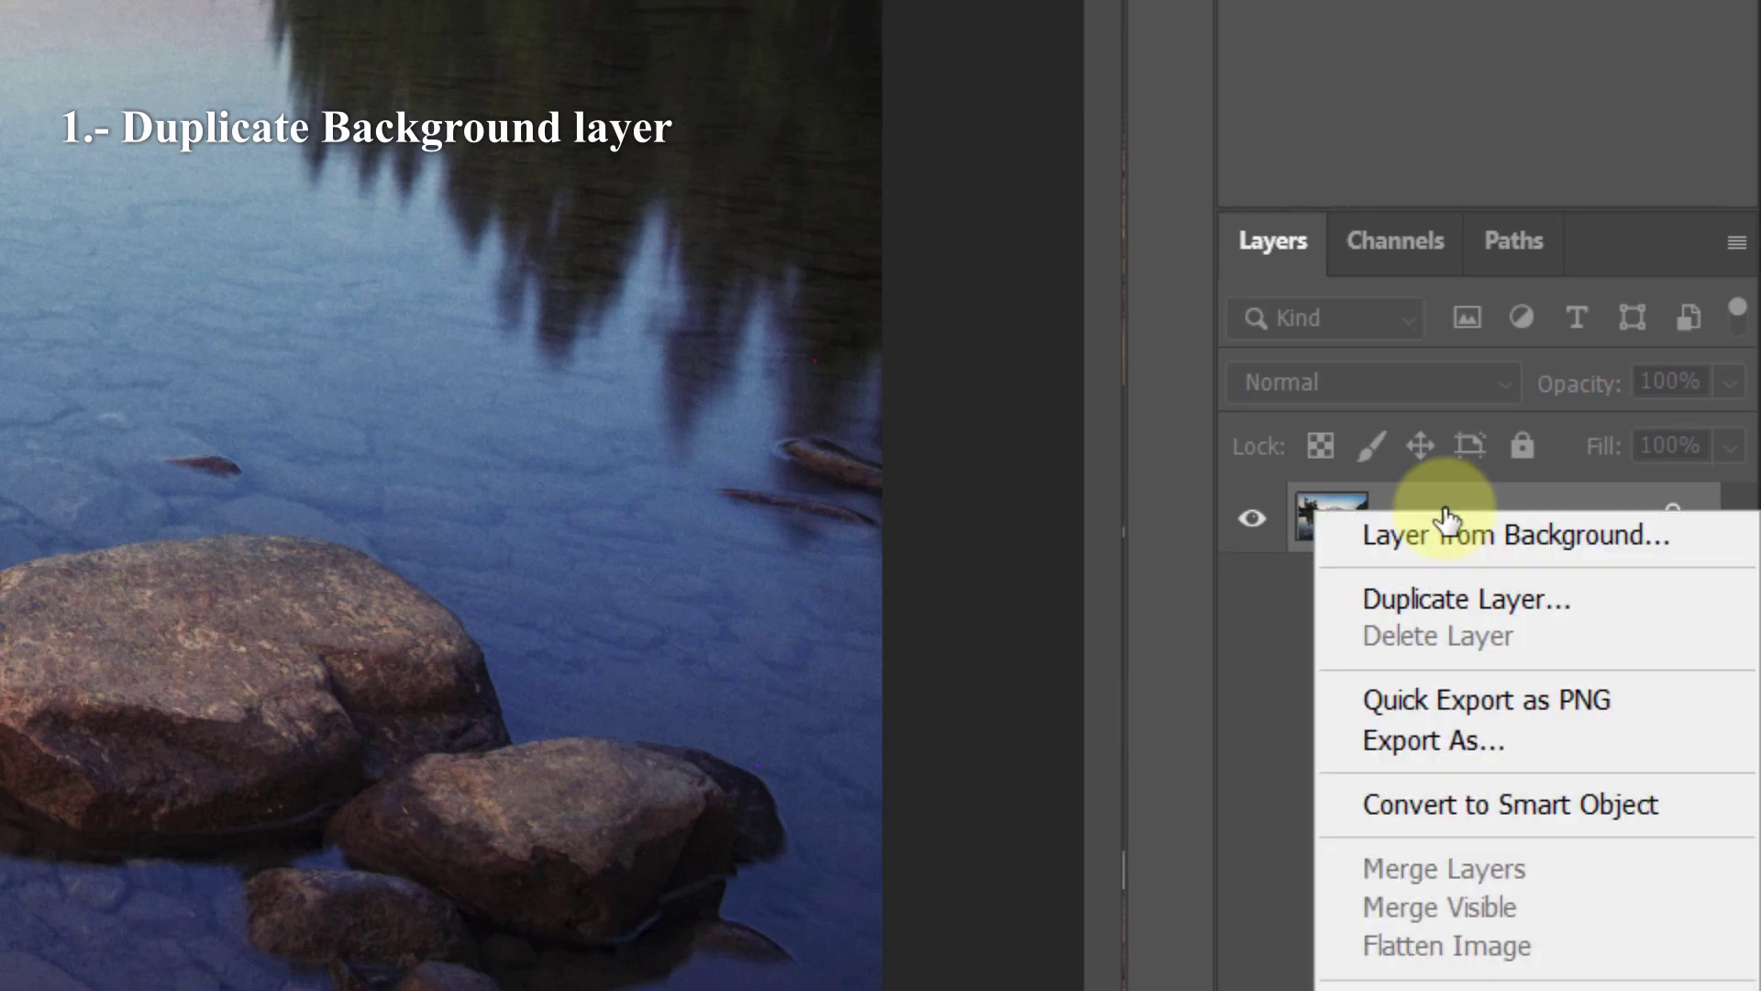
pyautogui.click(1428, 608)
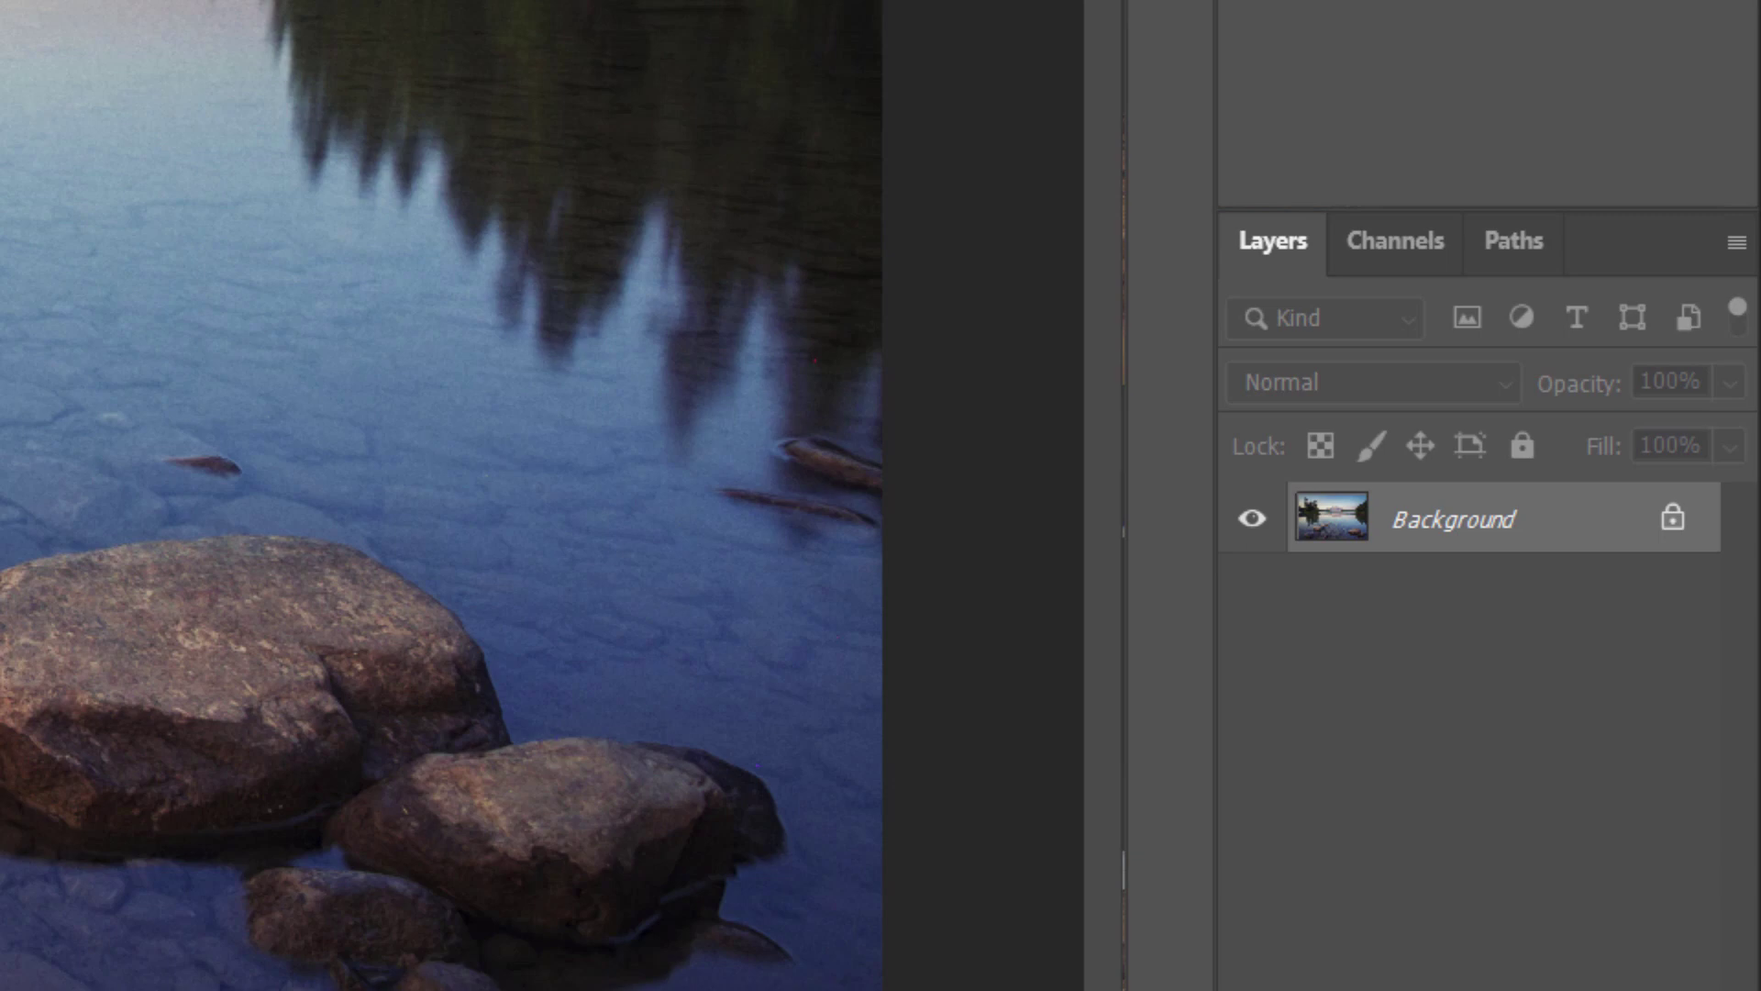
pyautogui.click(1606, 858)
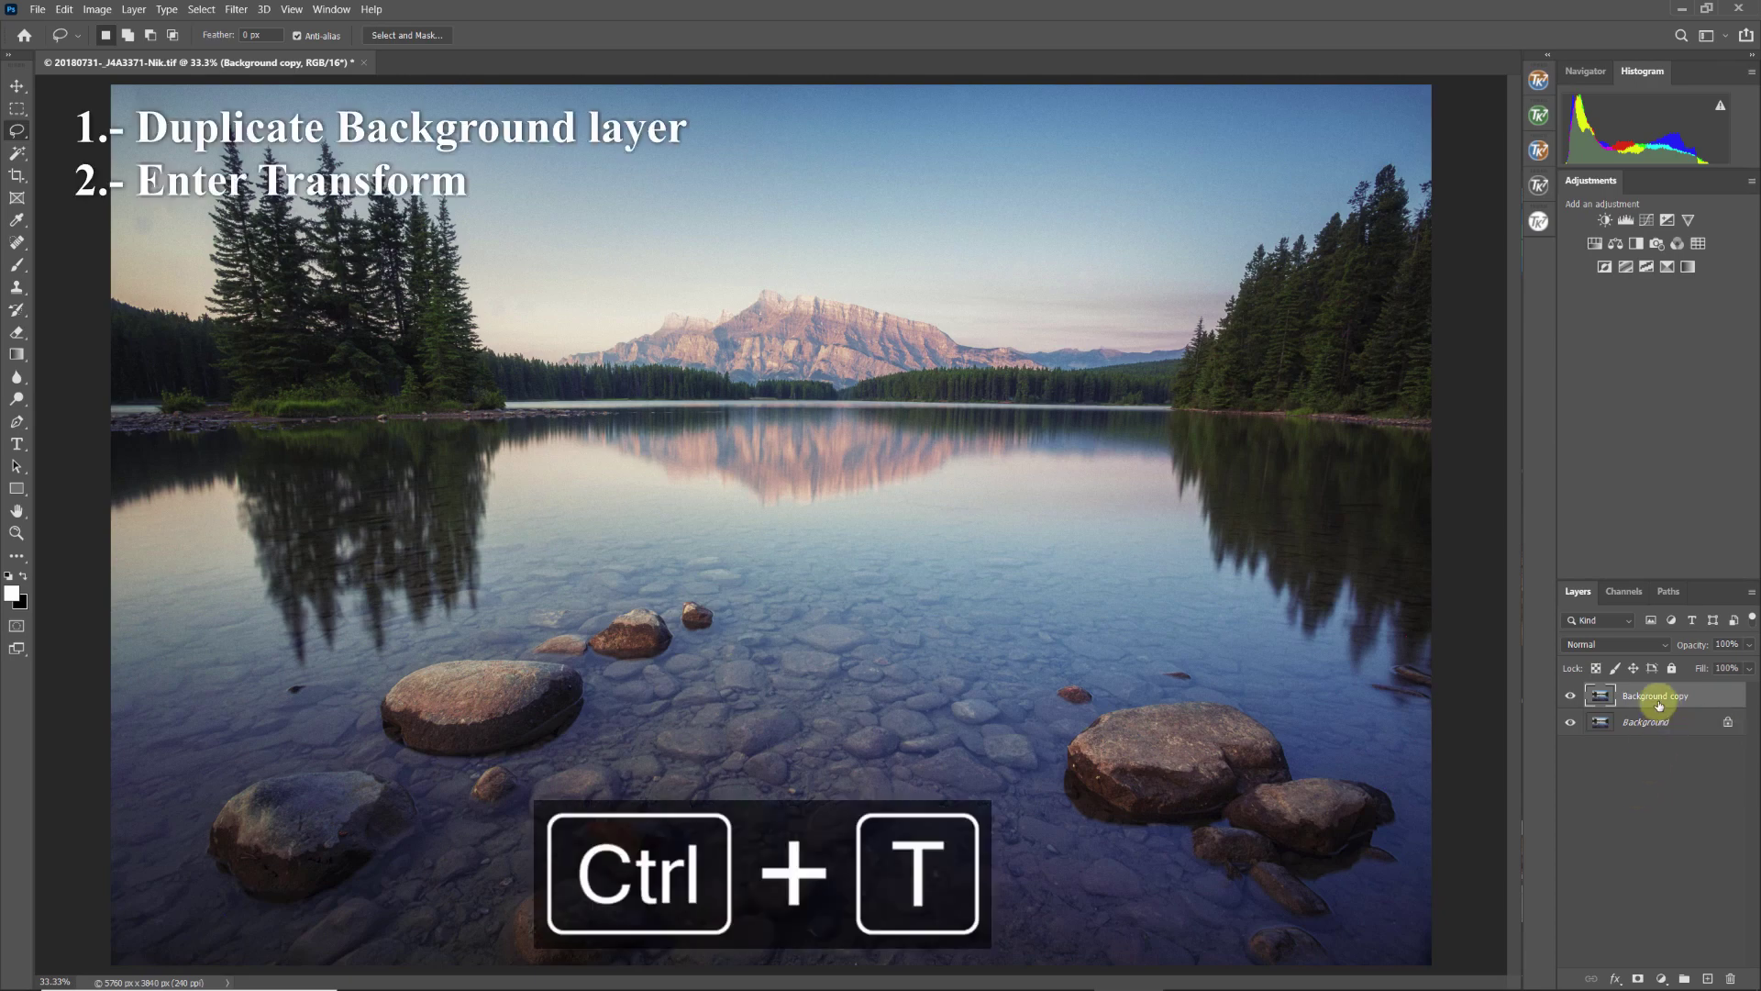
# Start a Warp transform on the duplicated layer and add a horizontal split just below the far shoreline.
pyautogui.hotkey('ctrl', 't')
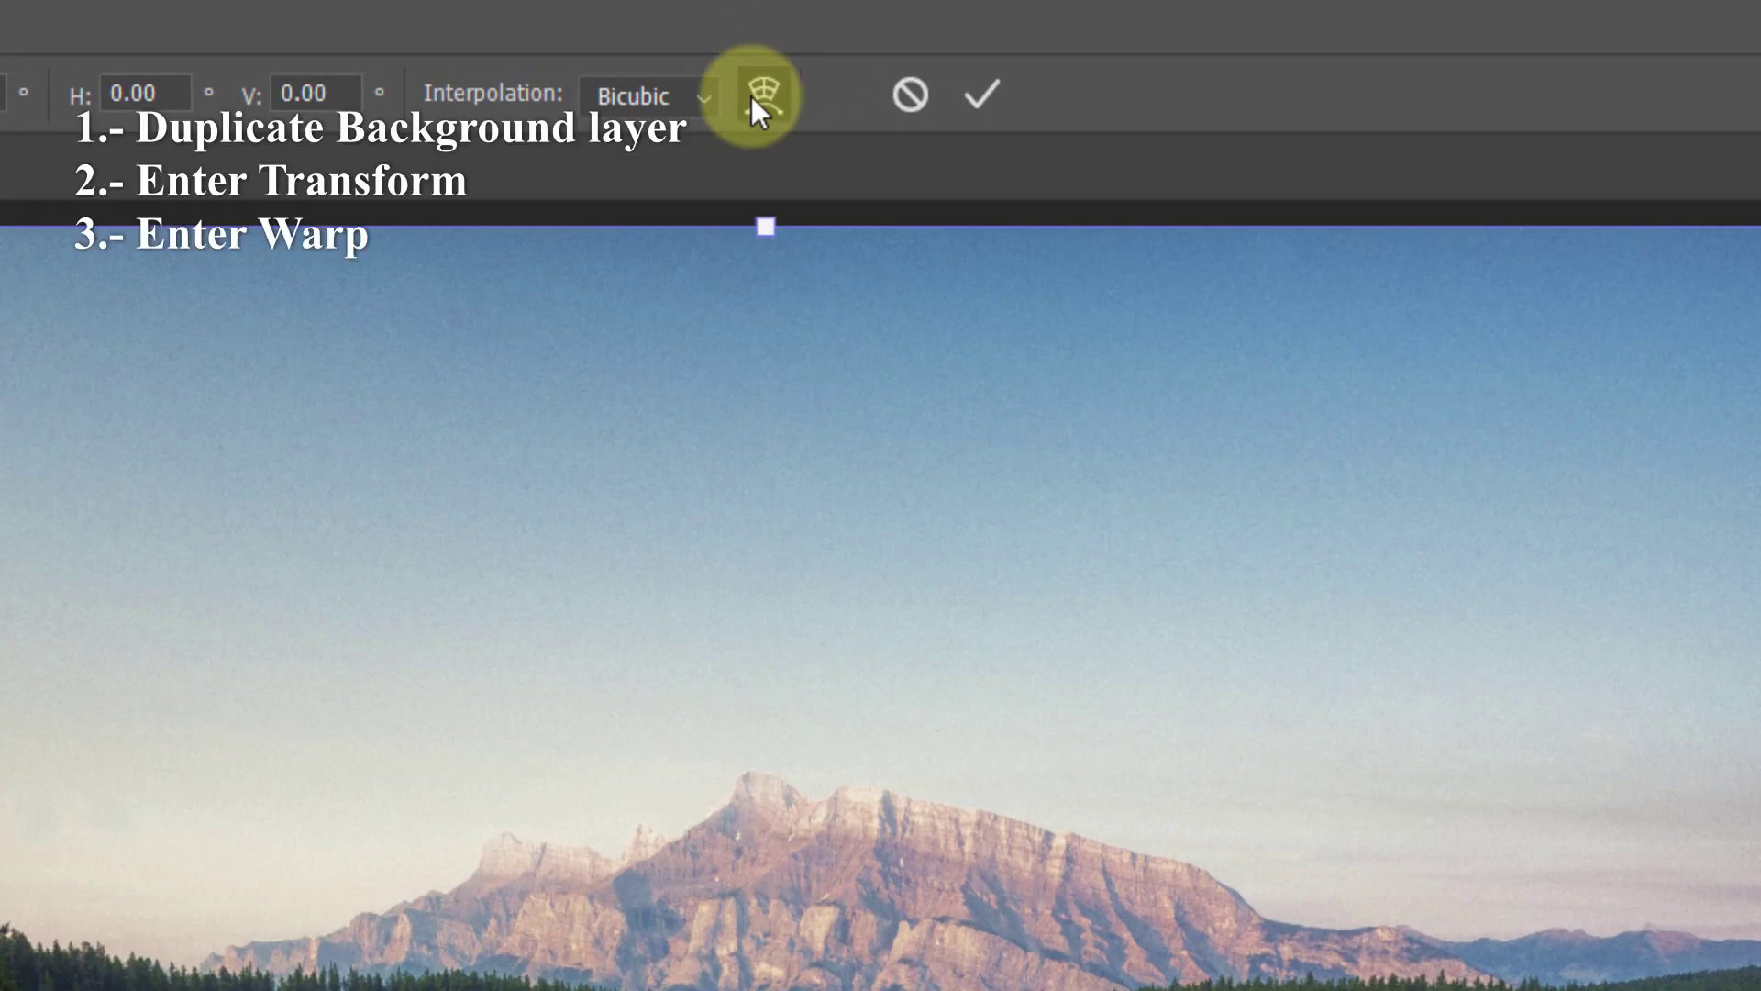
pyautogui.click(752, 99)
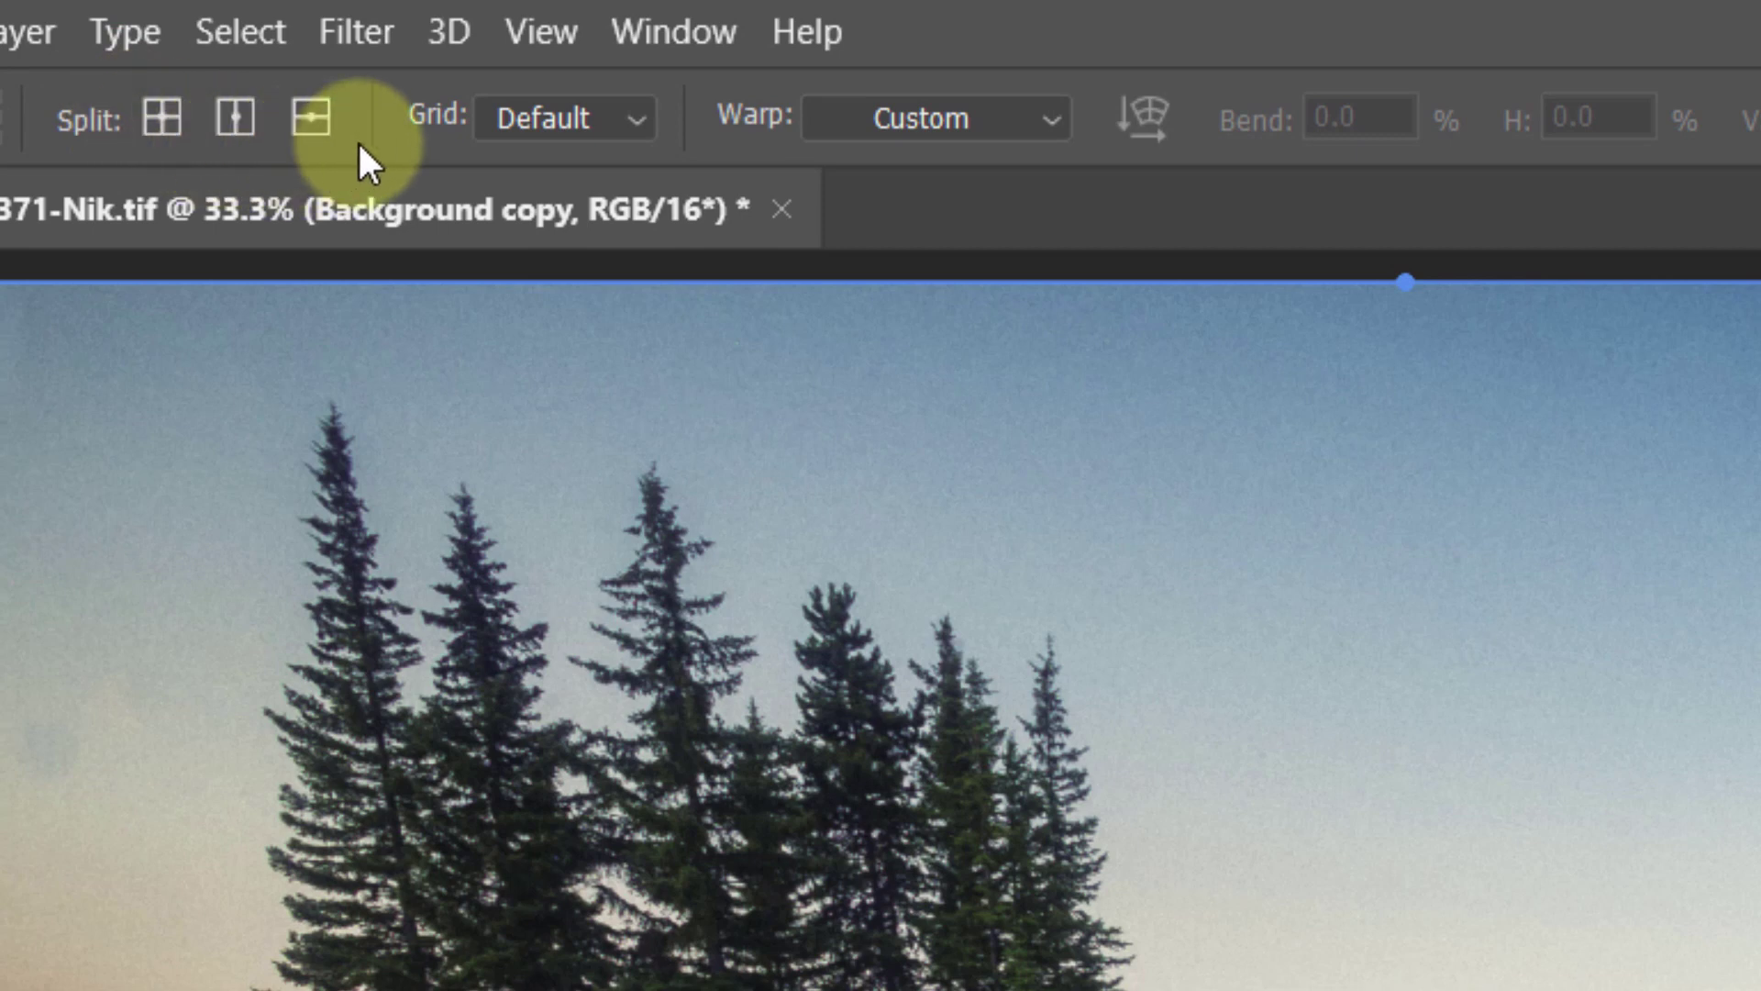
pyautogui.click(310, 119)
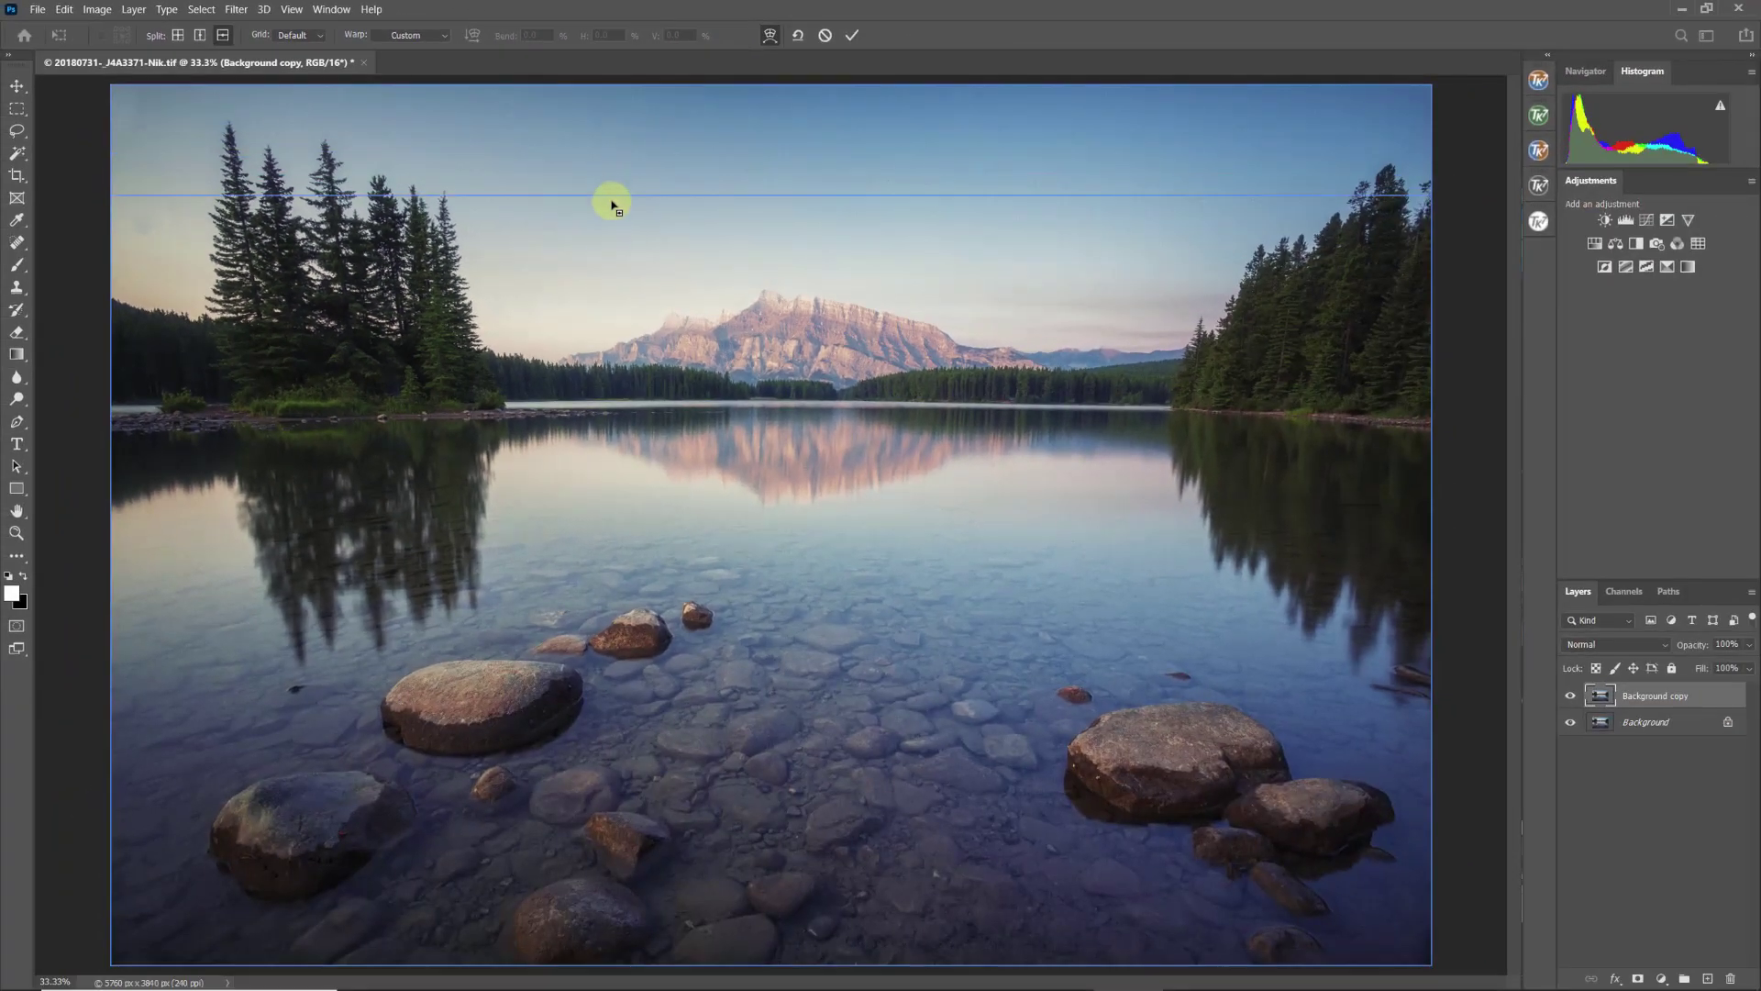
pyautogui.click(612, 422)
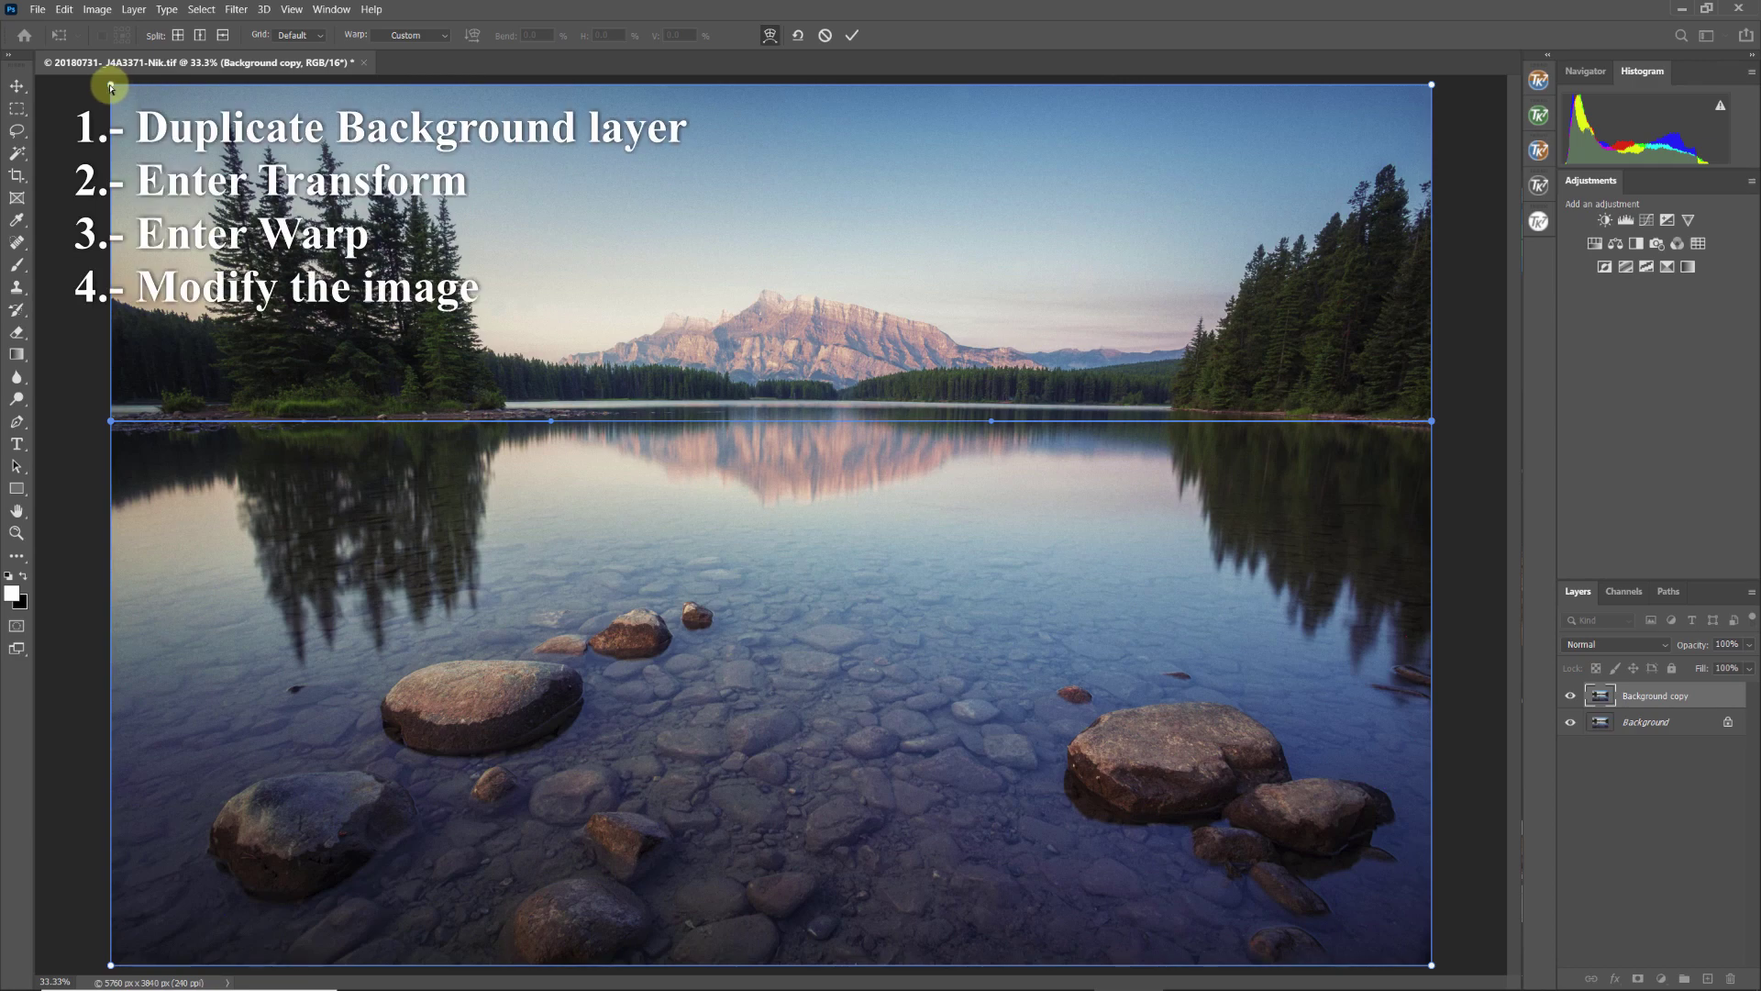
# Pull both upper corners of the warp grid inward until the leaning trees on each side stand upright.
pyautogui.moveTo(110, 86); pyautogui.dragTo(150, 88)
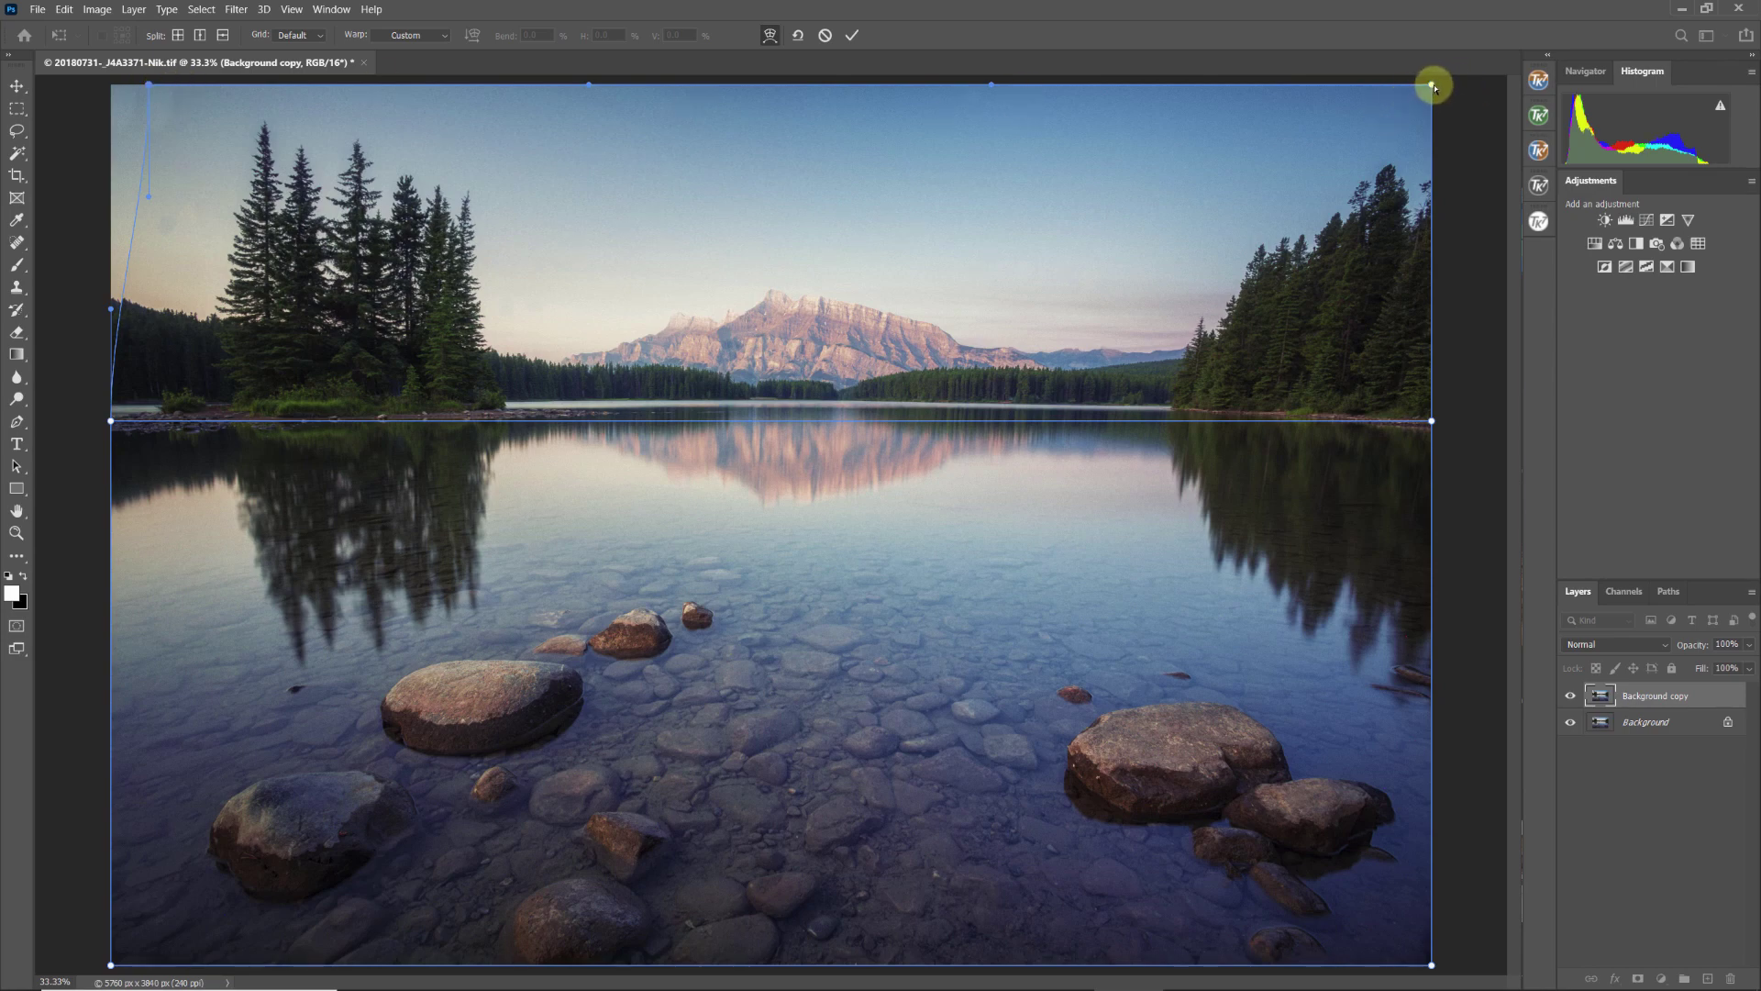
pyautogui.moveTo(1433, 87); pyautogui.dragTo(1388, 88)
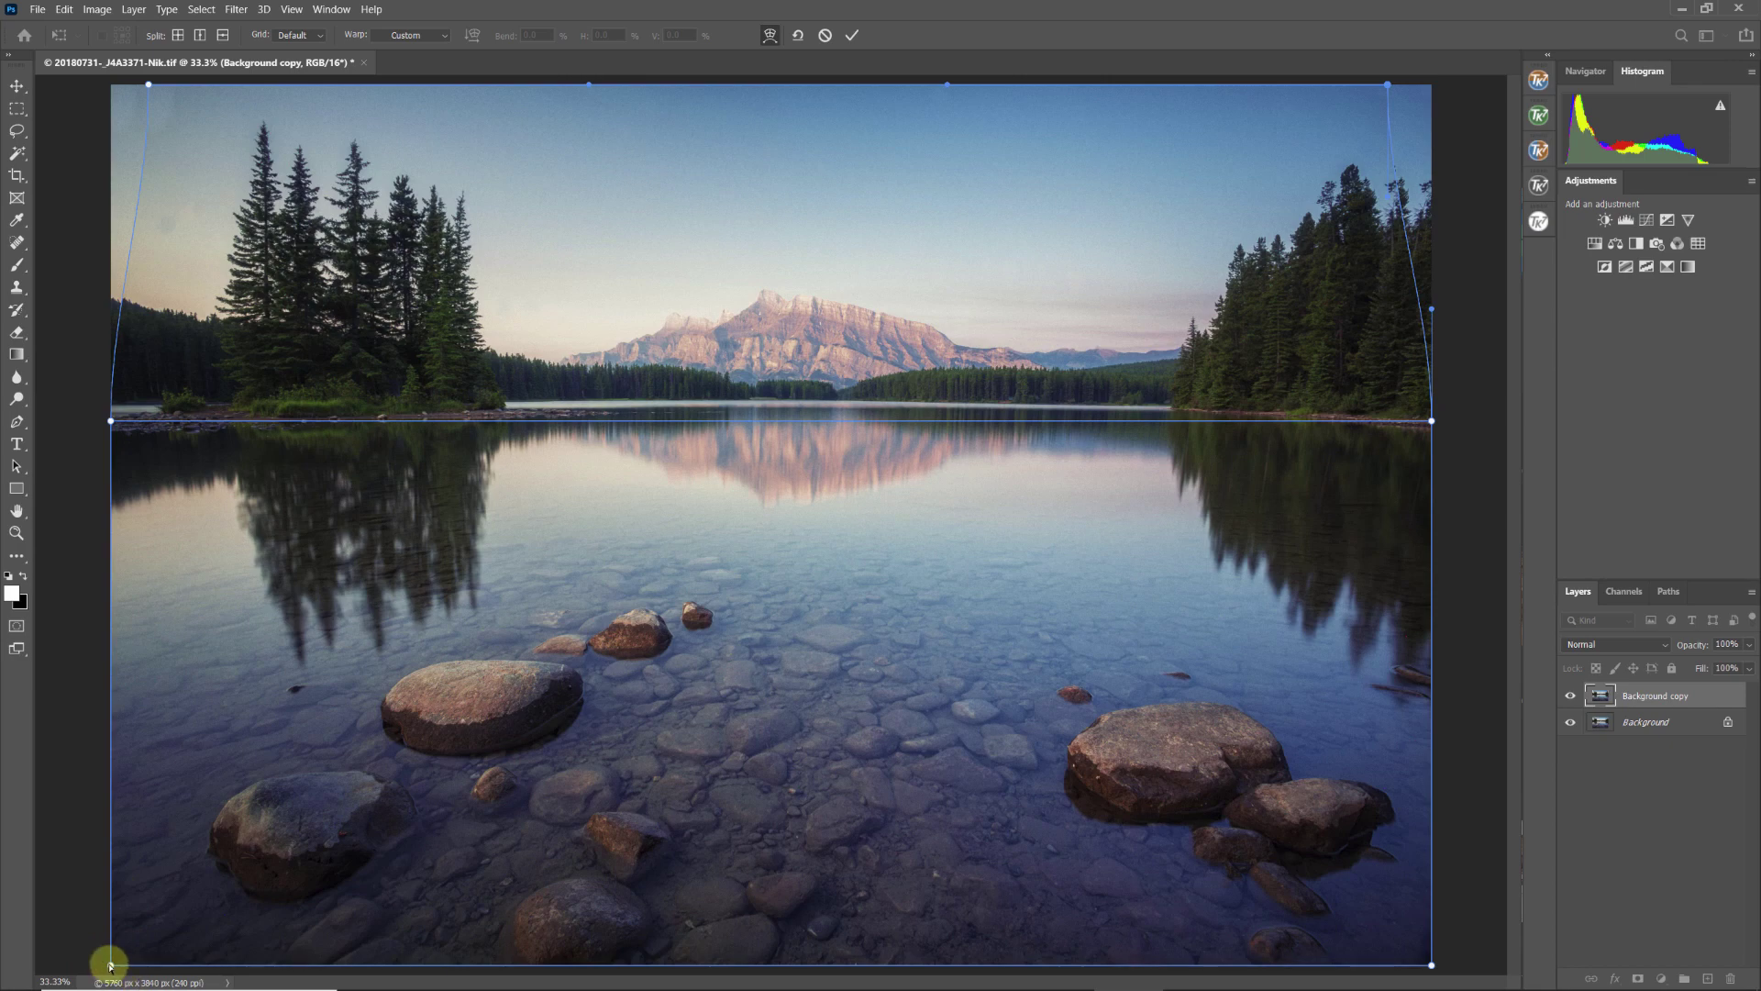
# Try pulling the lower-left corner of the warp grid outward, and undo it.
pyautogui.moveTo(110, 964); pyautogui.dragTo(45, 961)
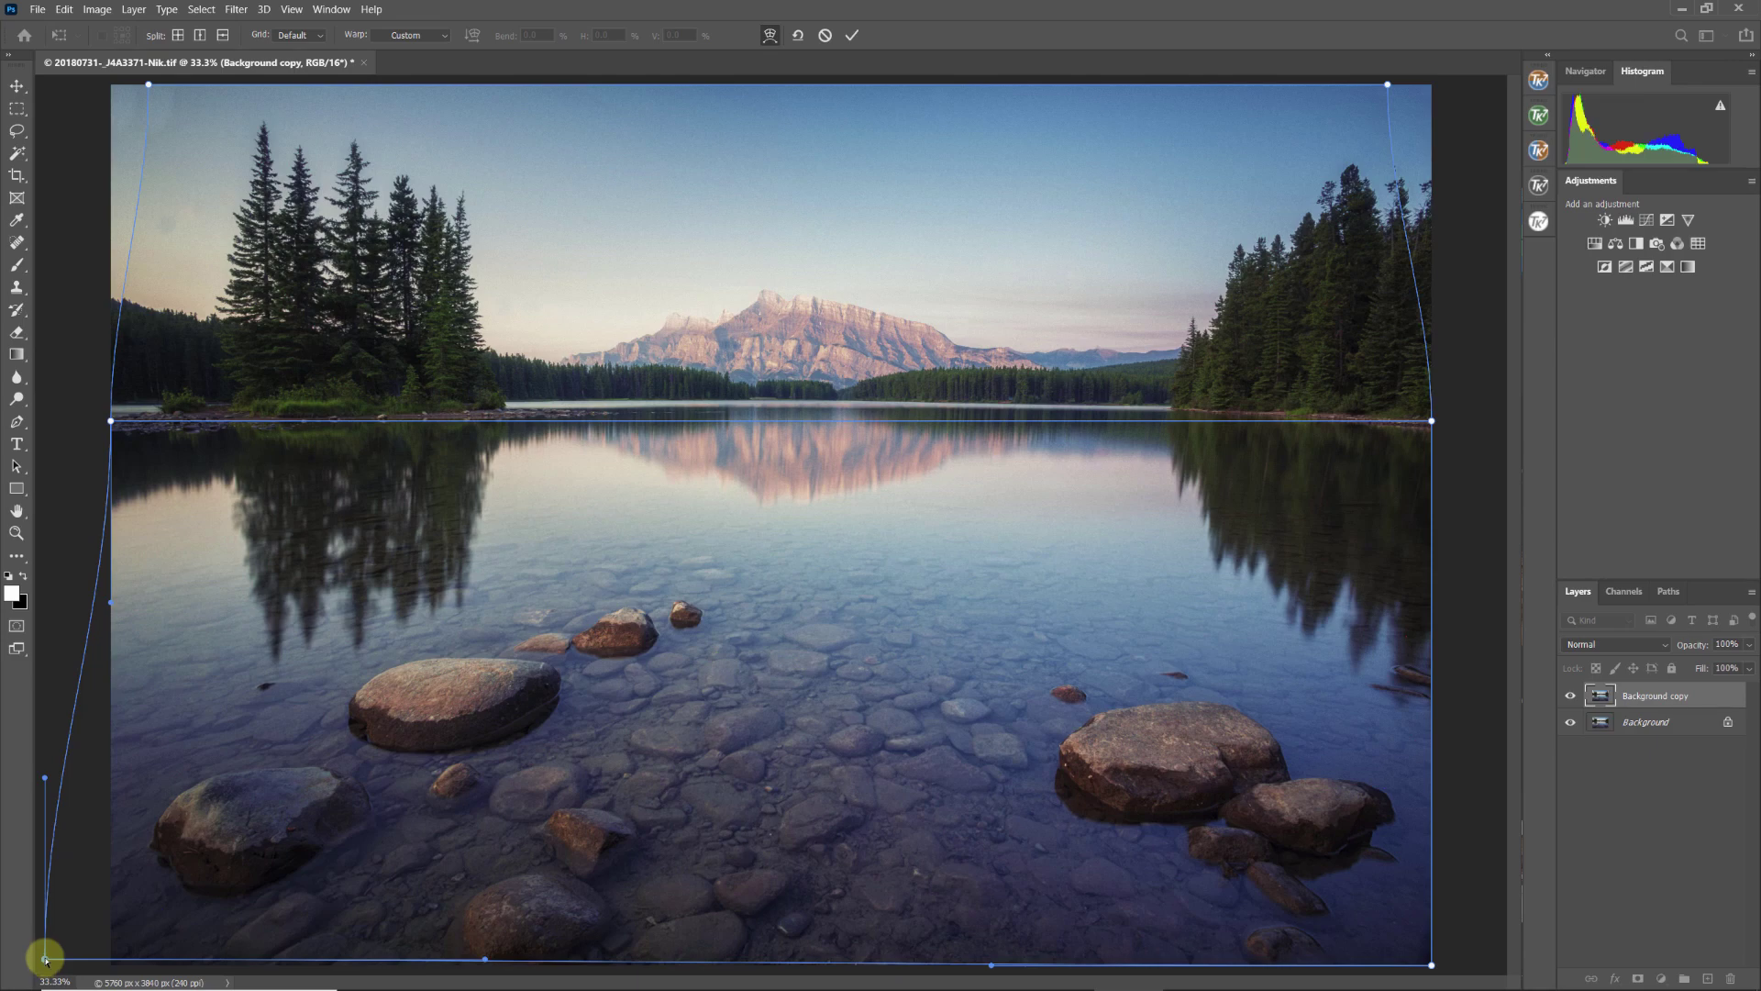
pyautogui.hotkey('ctrl', 'z')
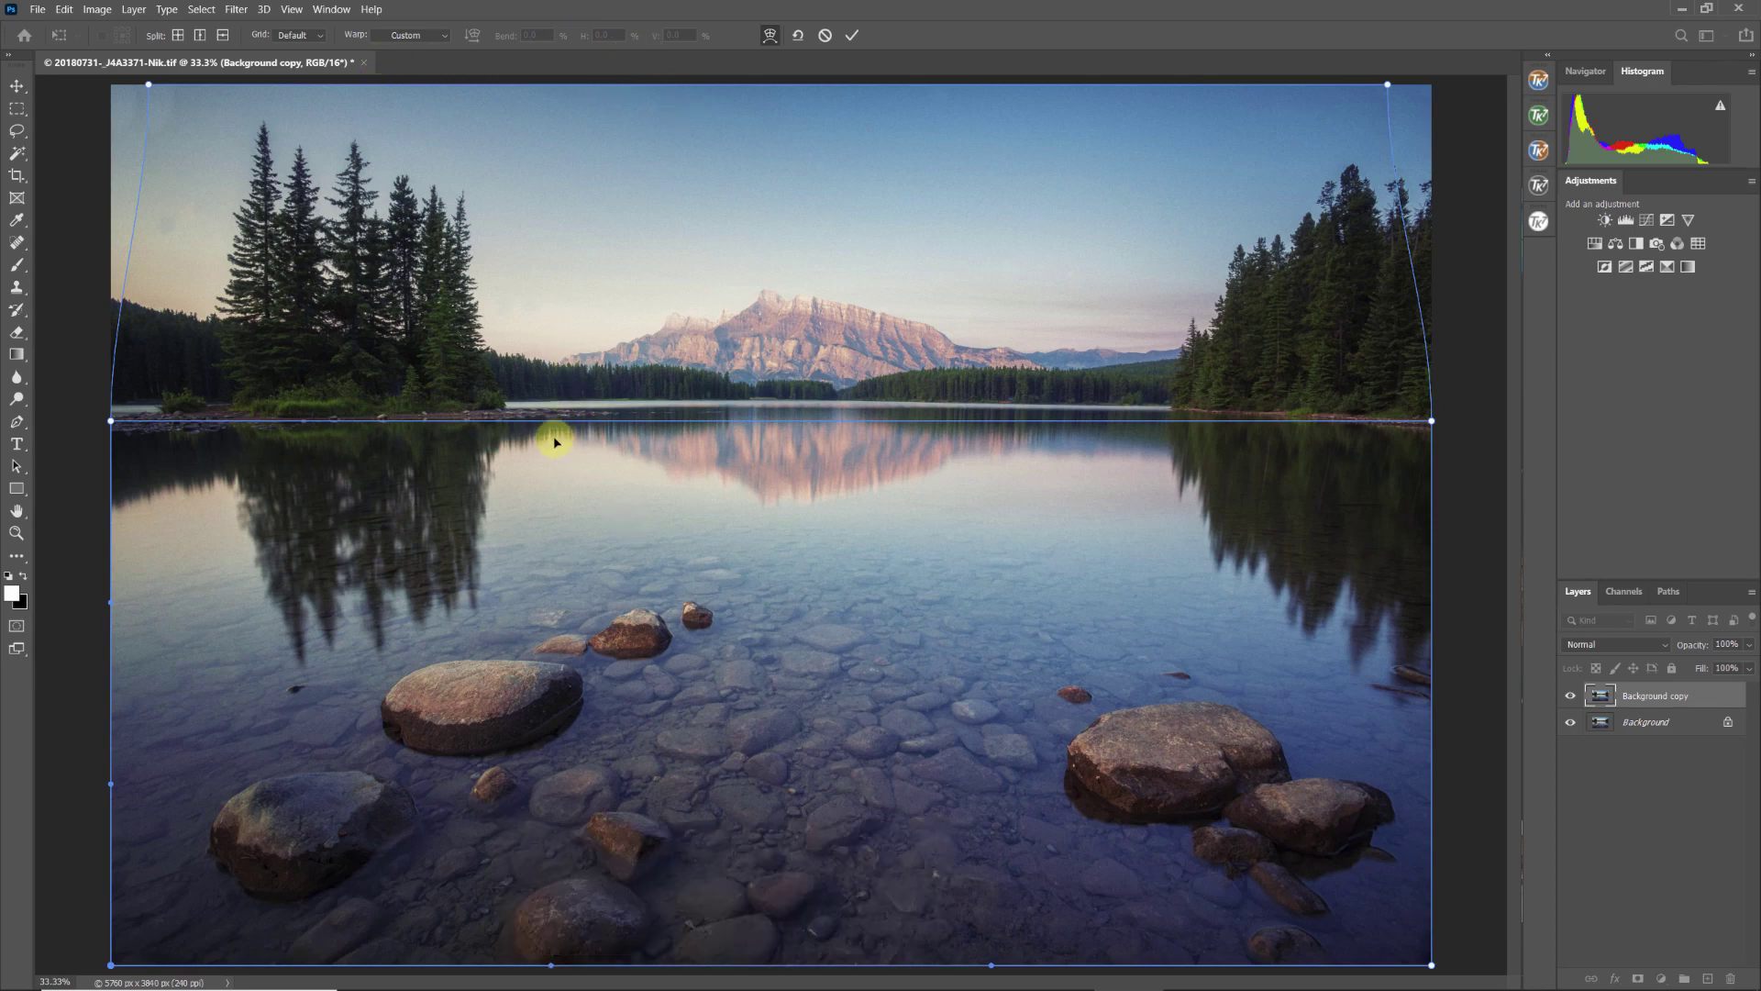
# Add a second horizontal warp split across the upper rocks and pull both of its ends slightly outward past the canvas.
pyautogui.click(223, 36)
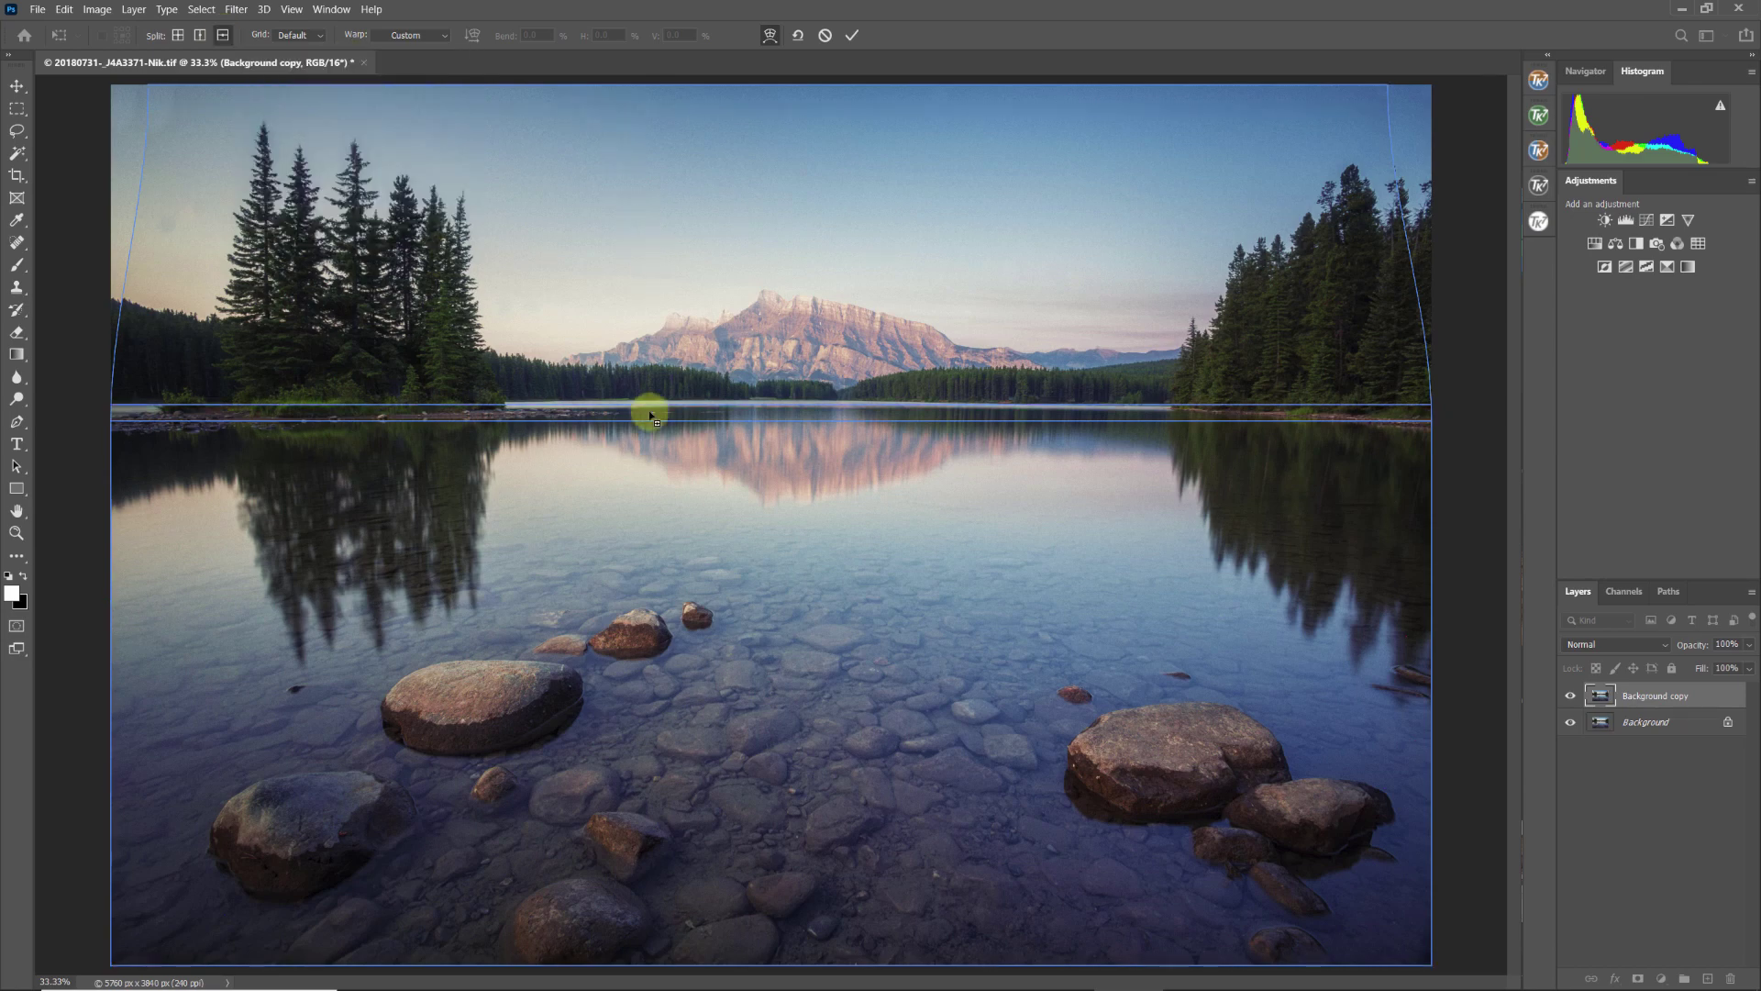
pyautogui.click(660, 670)
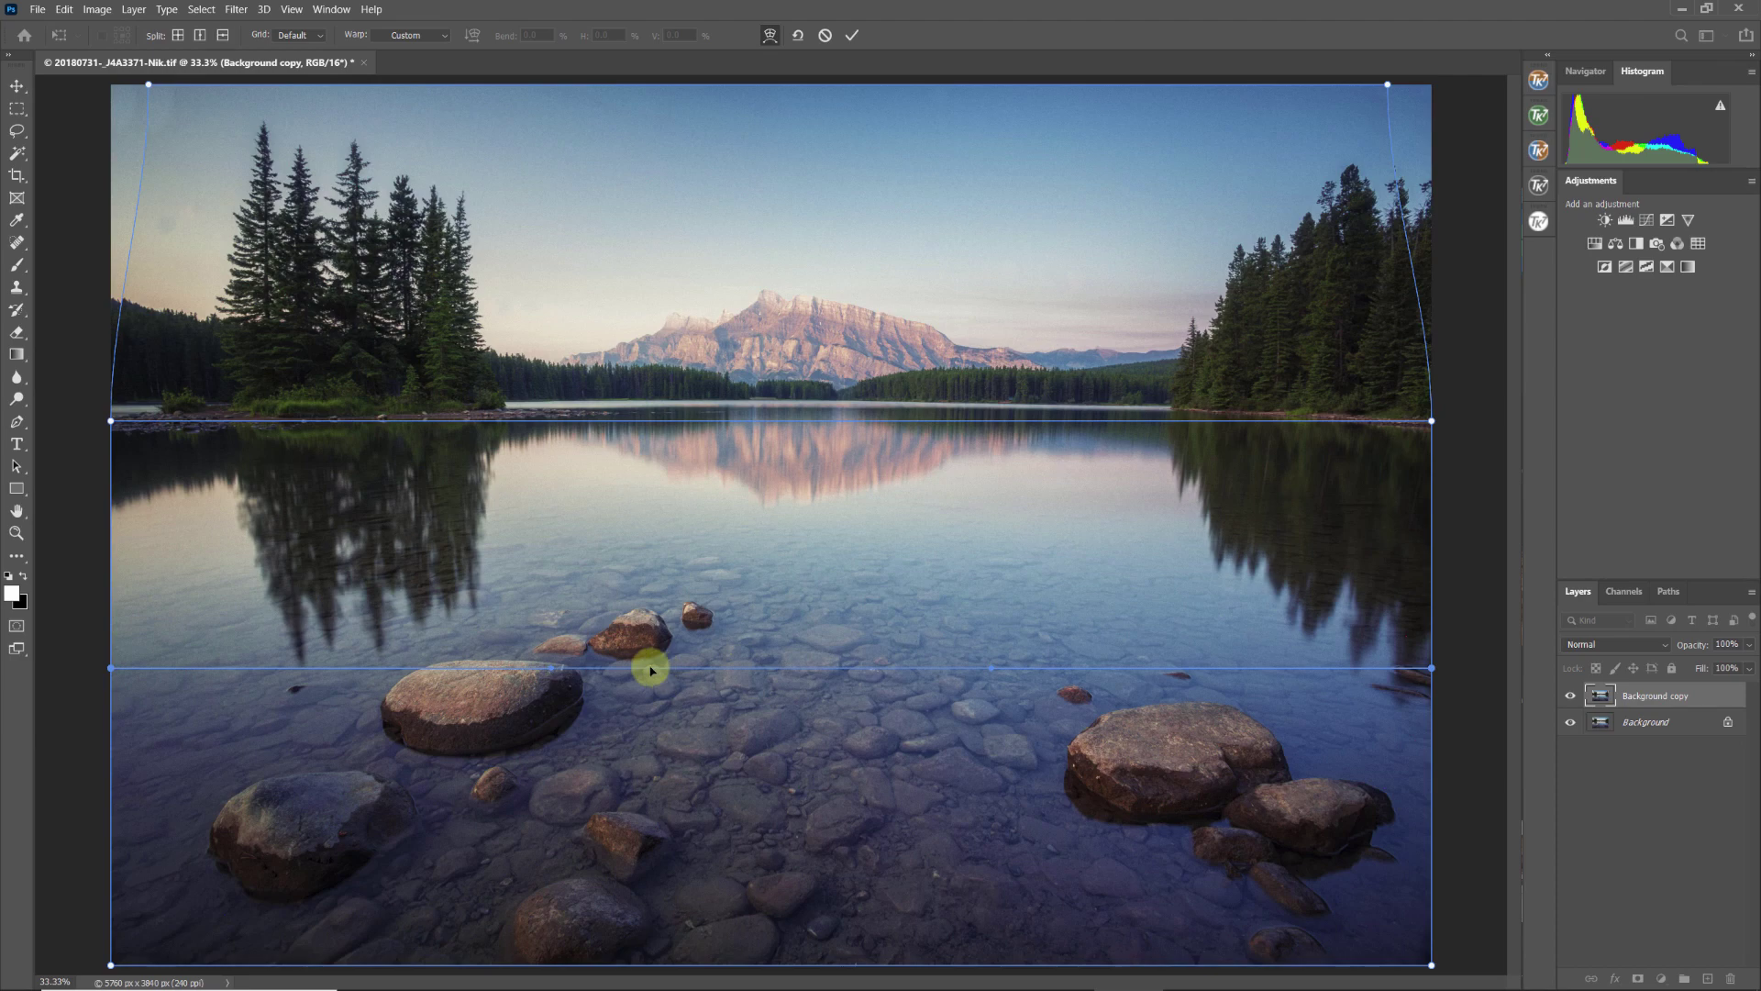
pyautogui.moveTo(111, 670); pyautogui.dragTo(87, 669)
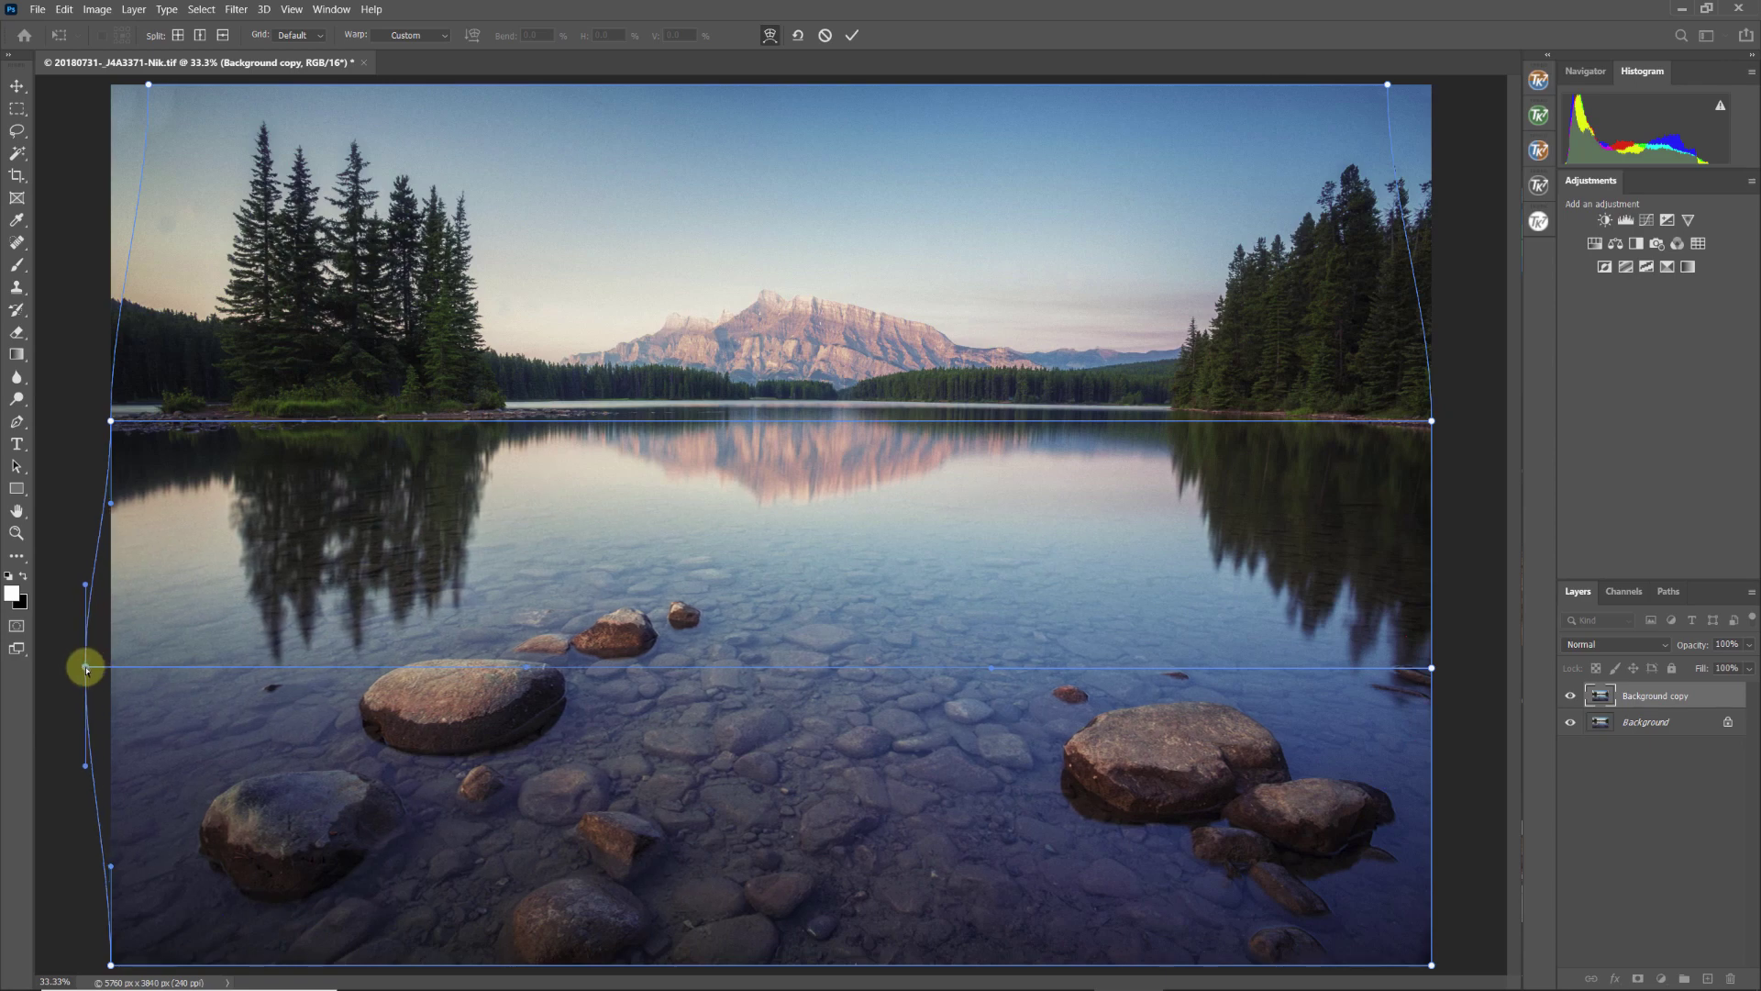
pyautogui.moveTo(86, 669); pyautogui.dragTo(93, 670)
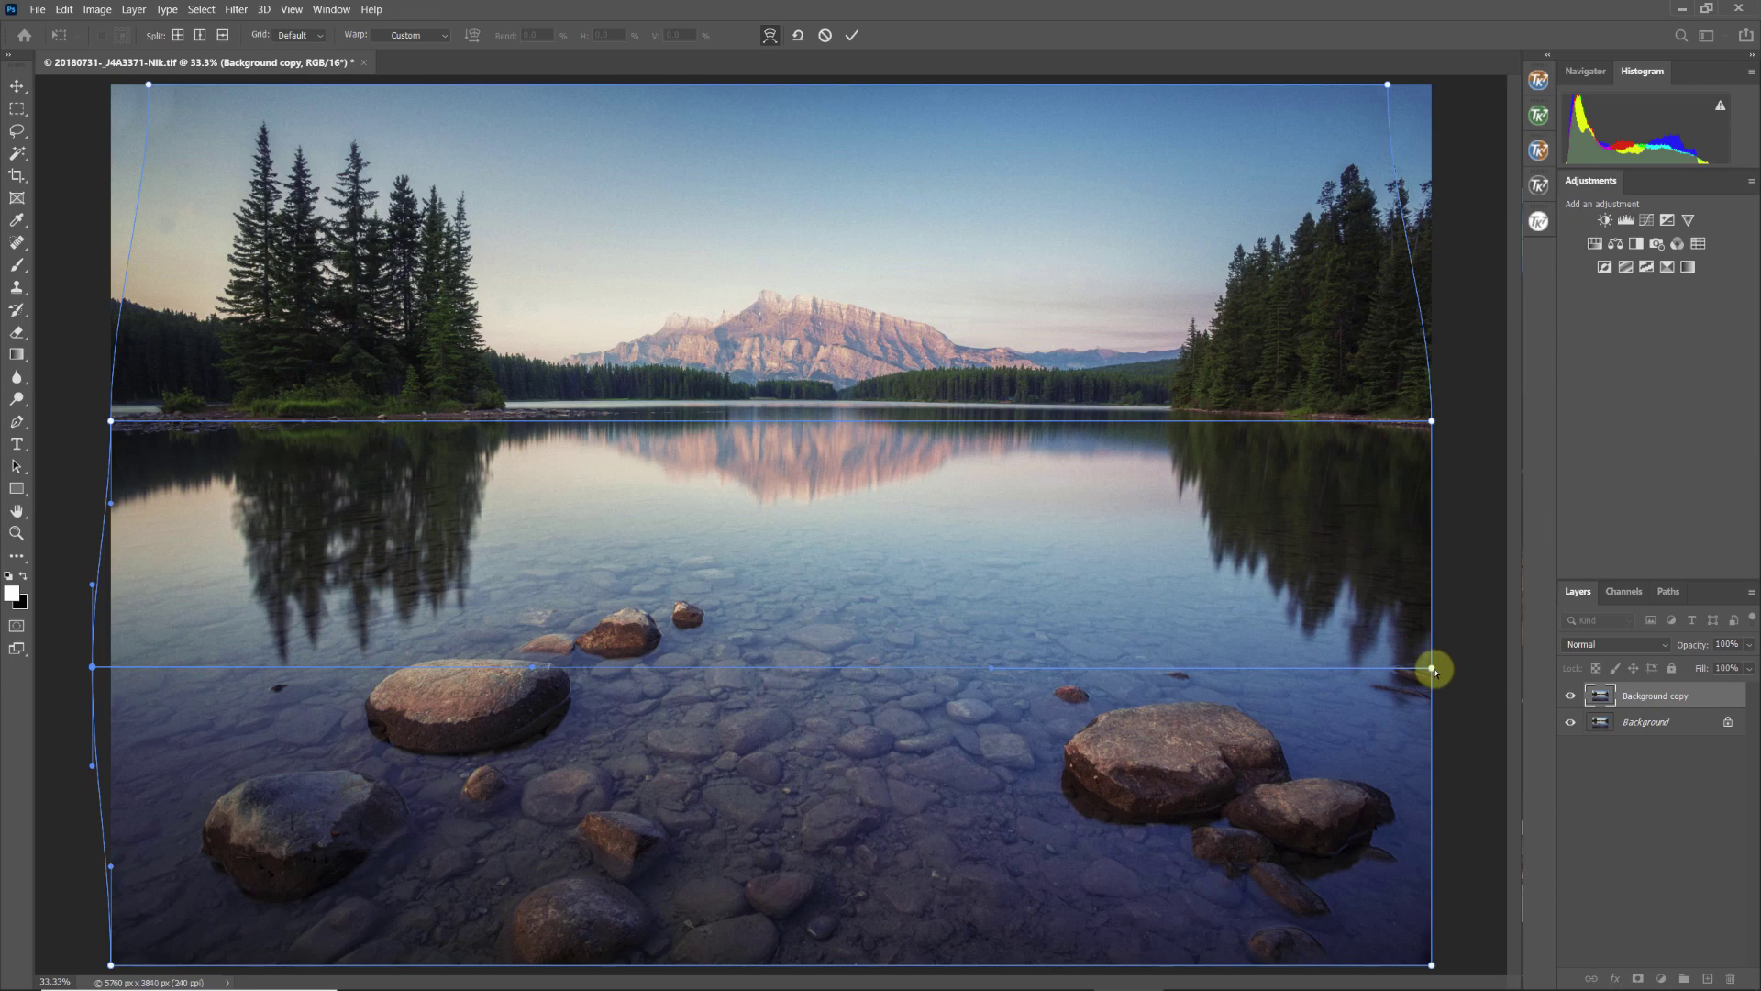
pyautogui.moveTo(1435, 672); pyautogui.dragTo(1458, 671)
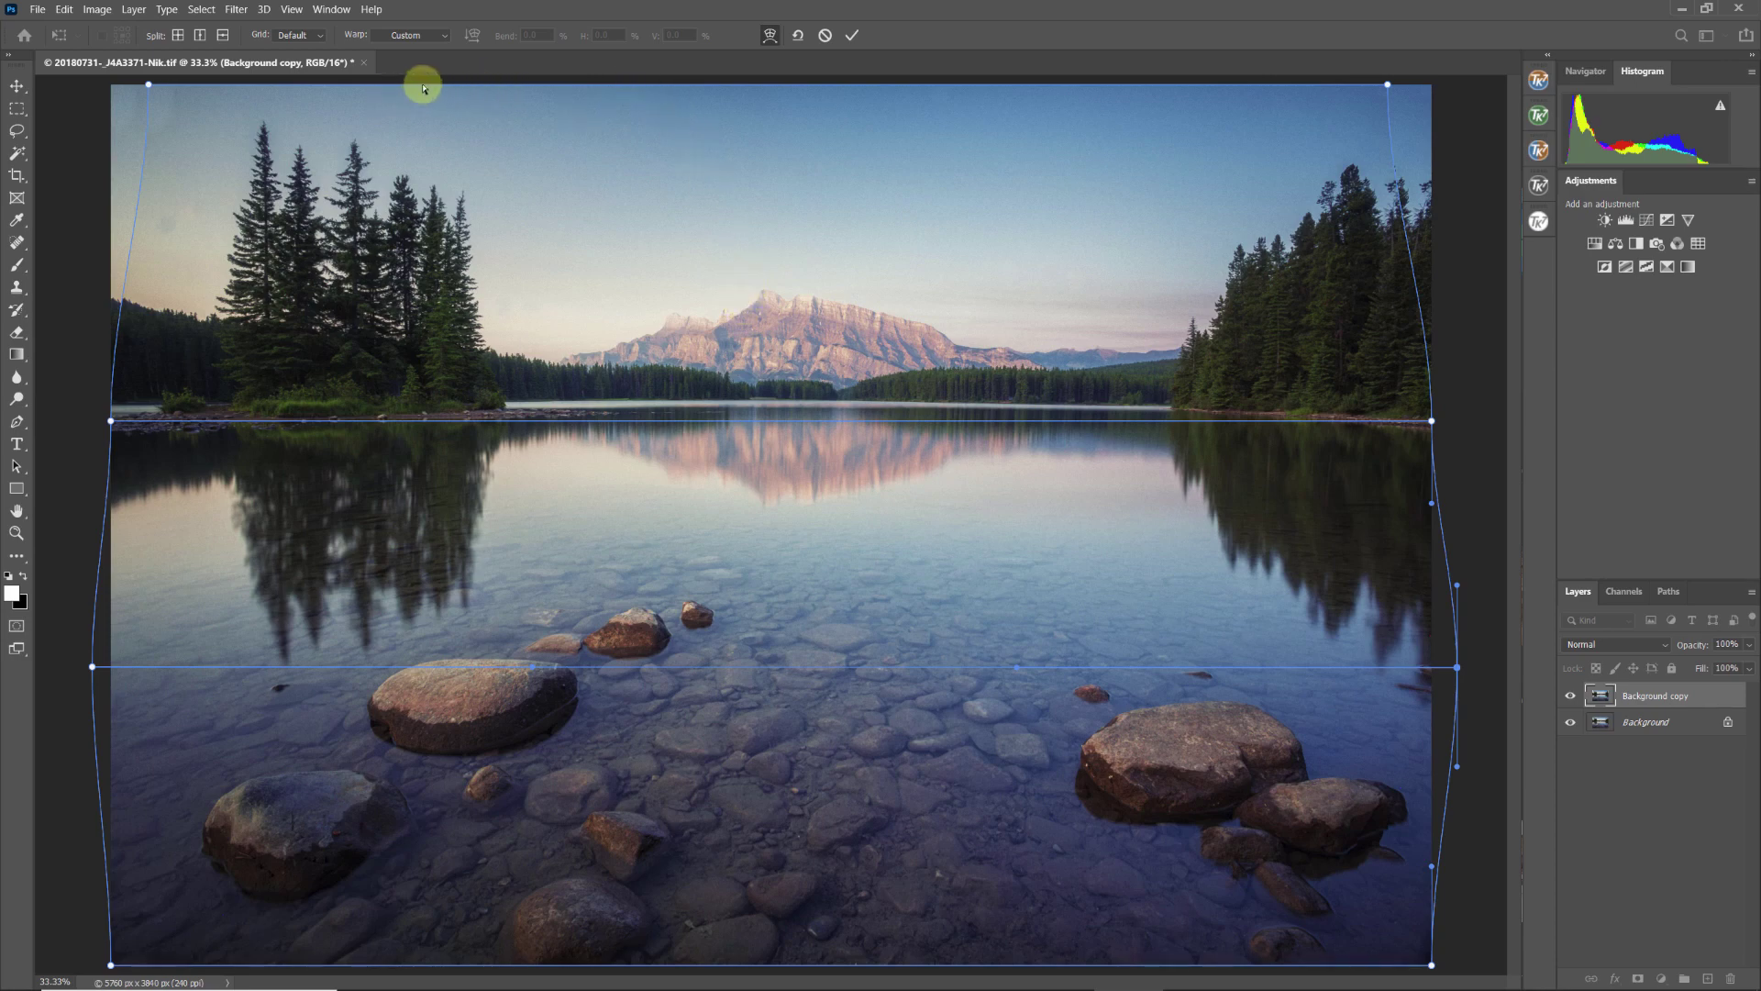
# Raise the two middle handles of the warp grid's upper edge slightly to stretch the mountain, and commit the warp.
pyautogui.moveTo(591, 89); pyautogui.dragTo(601, 69)
pyautogui.moveTo(948, 83); pyautogui.dragTo(947, 66)
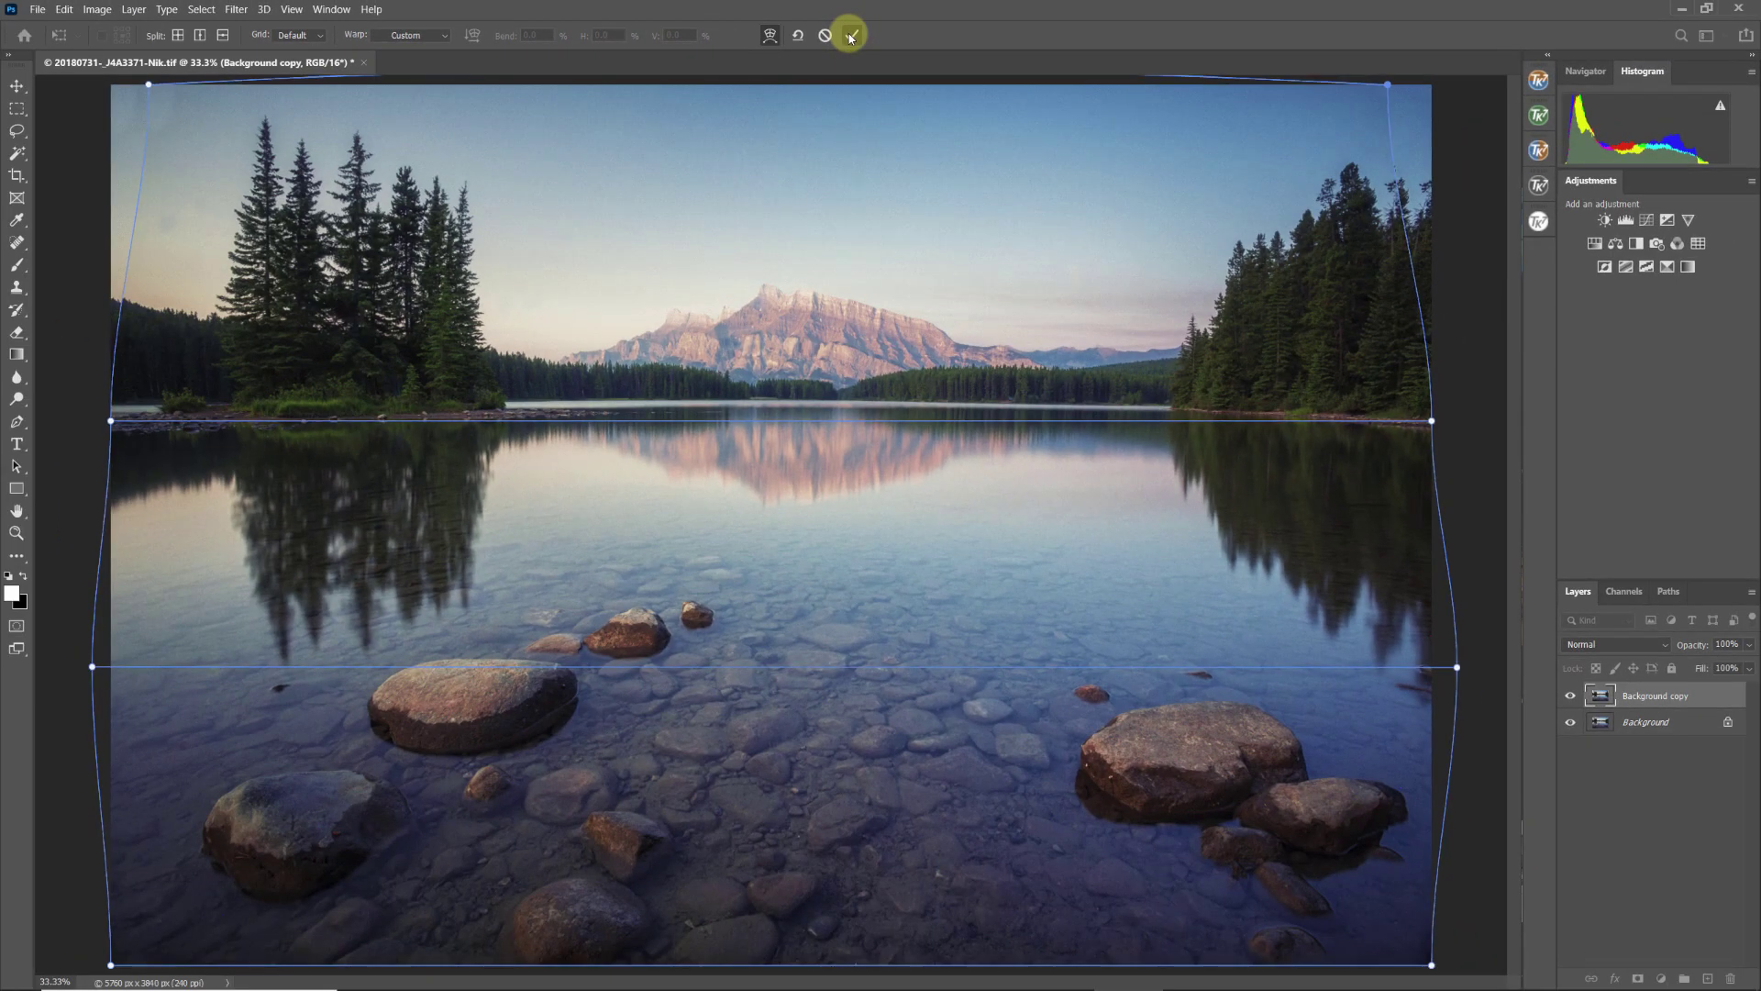
pyautogui.click(850, 35)
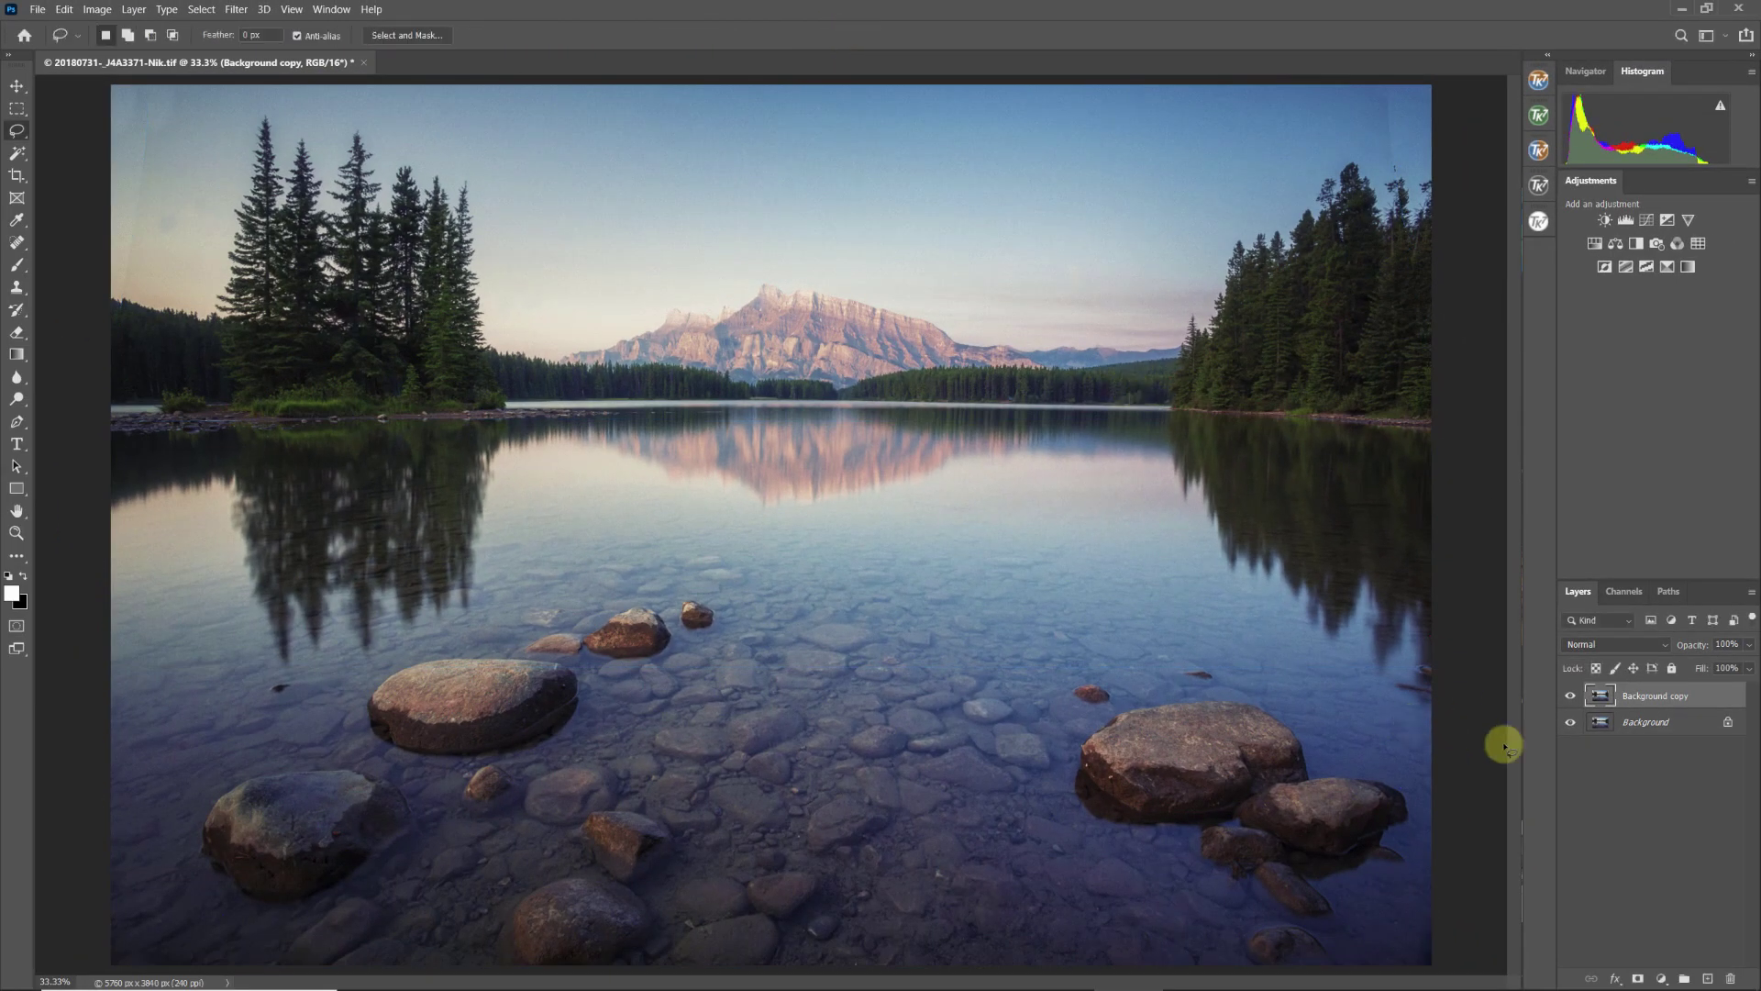
# Hide the Background layer and select the transparent upper corners by inverting a selection of the warped image.
pyautogui.click(1570, 722)
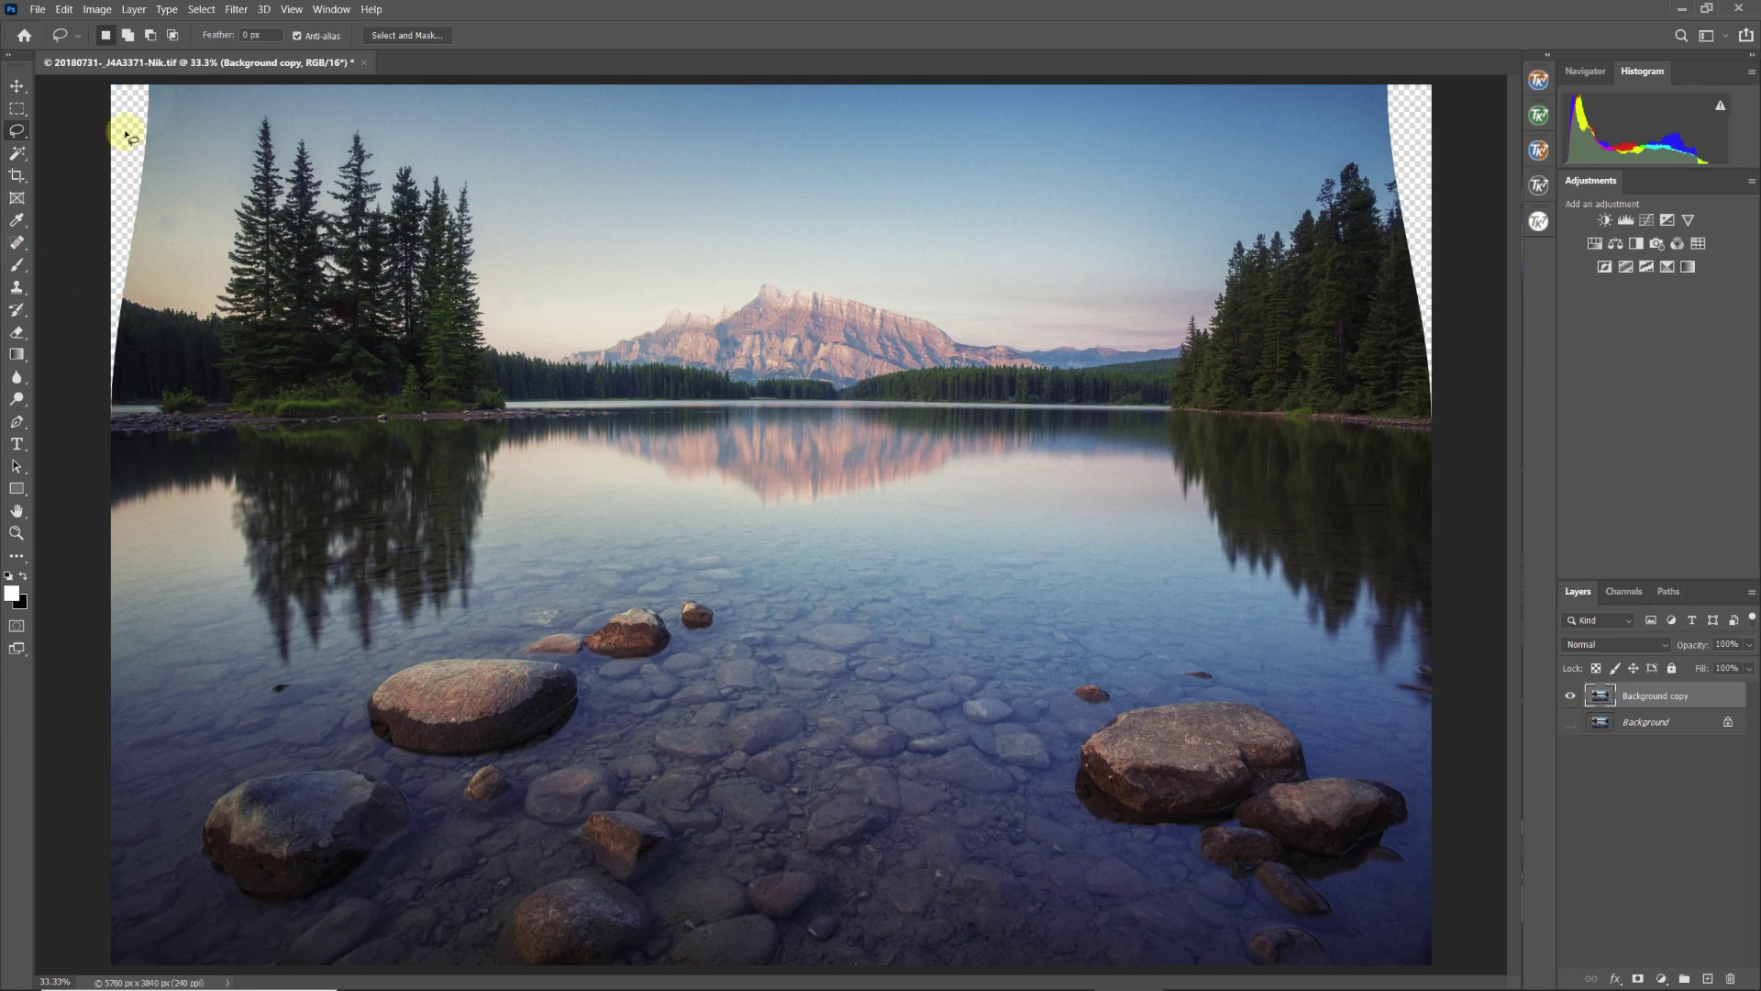
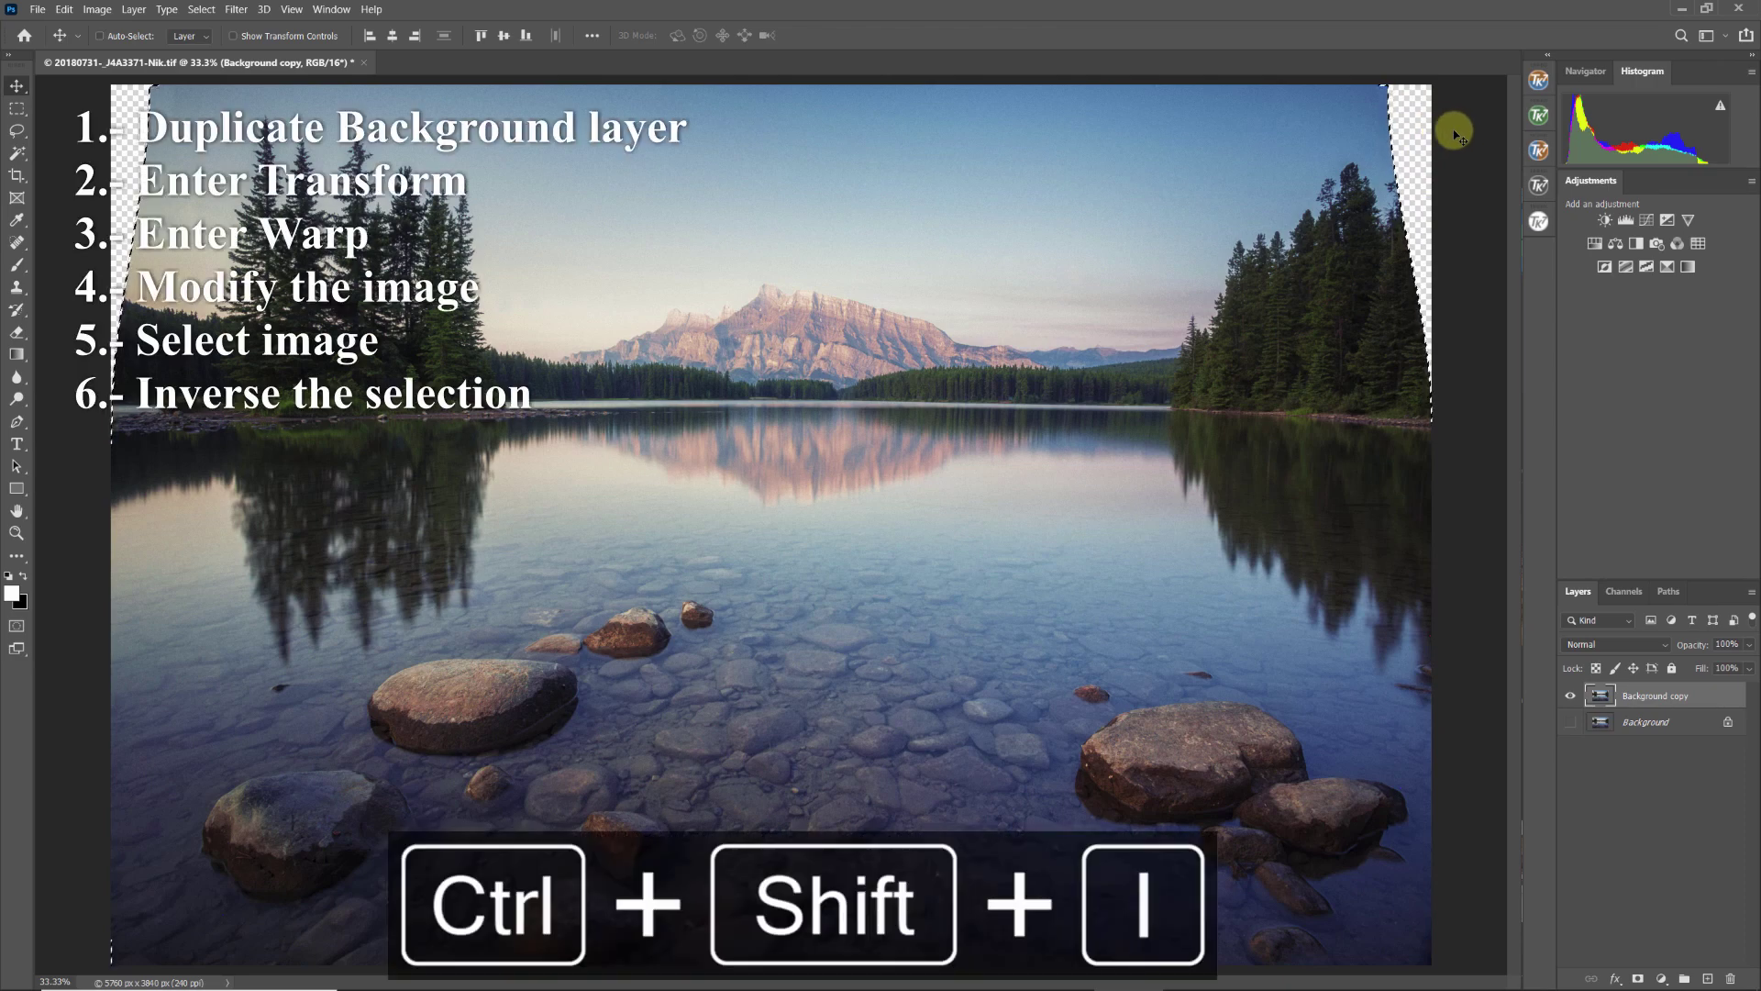
pyautogui.hotkey('ctrl', 'shift', 'i')
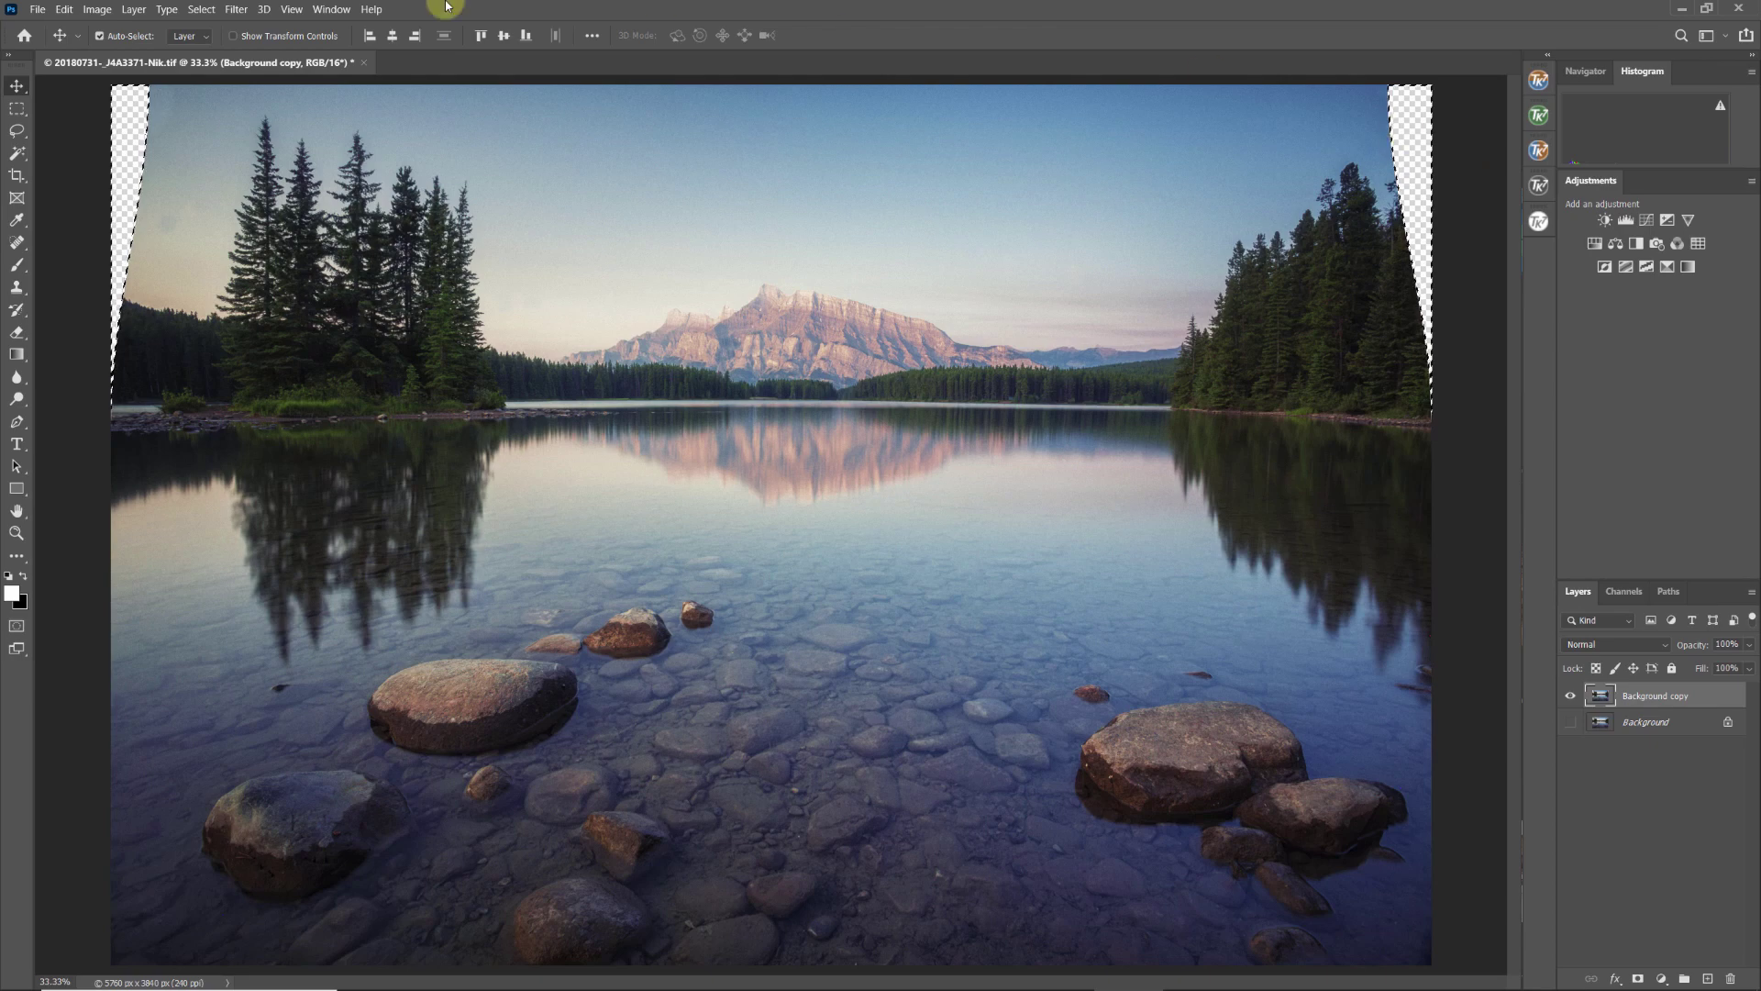
# Expand the selection of the transparent corners by 8 pixels.
pyautogui.click(198, 11)
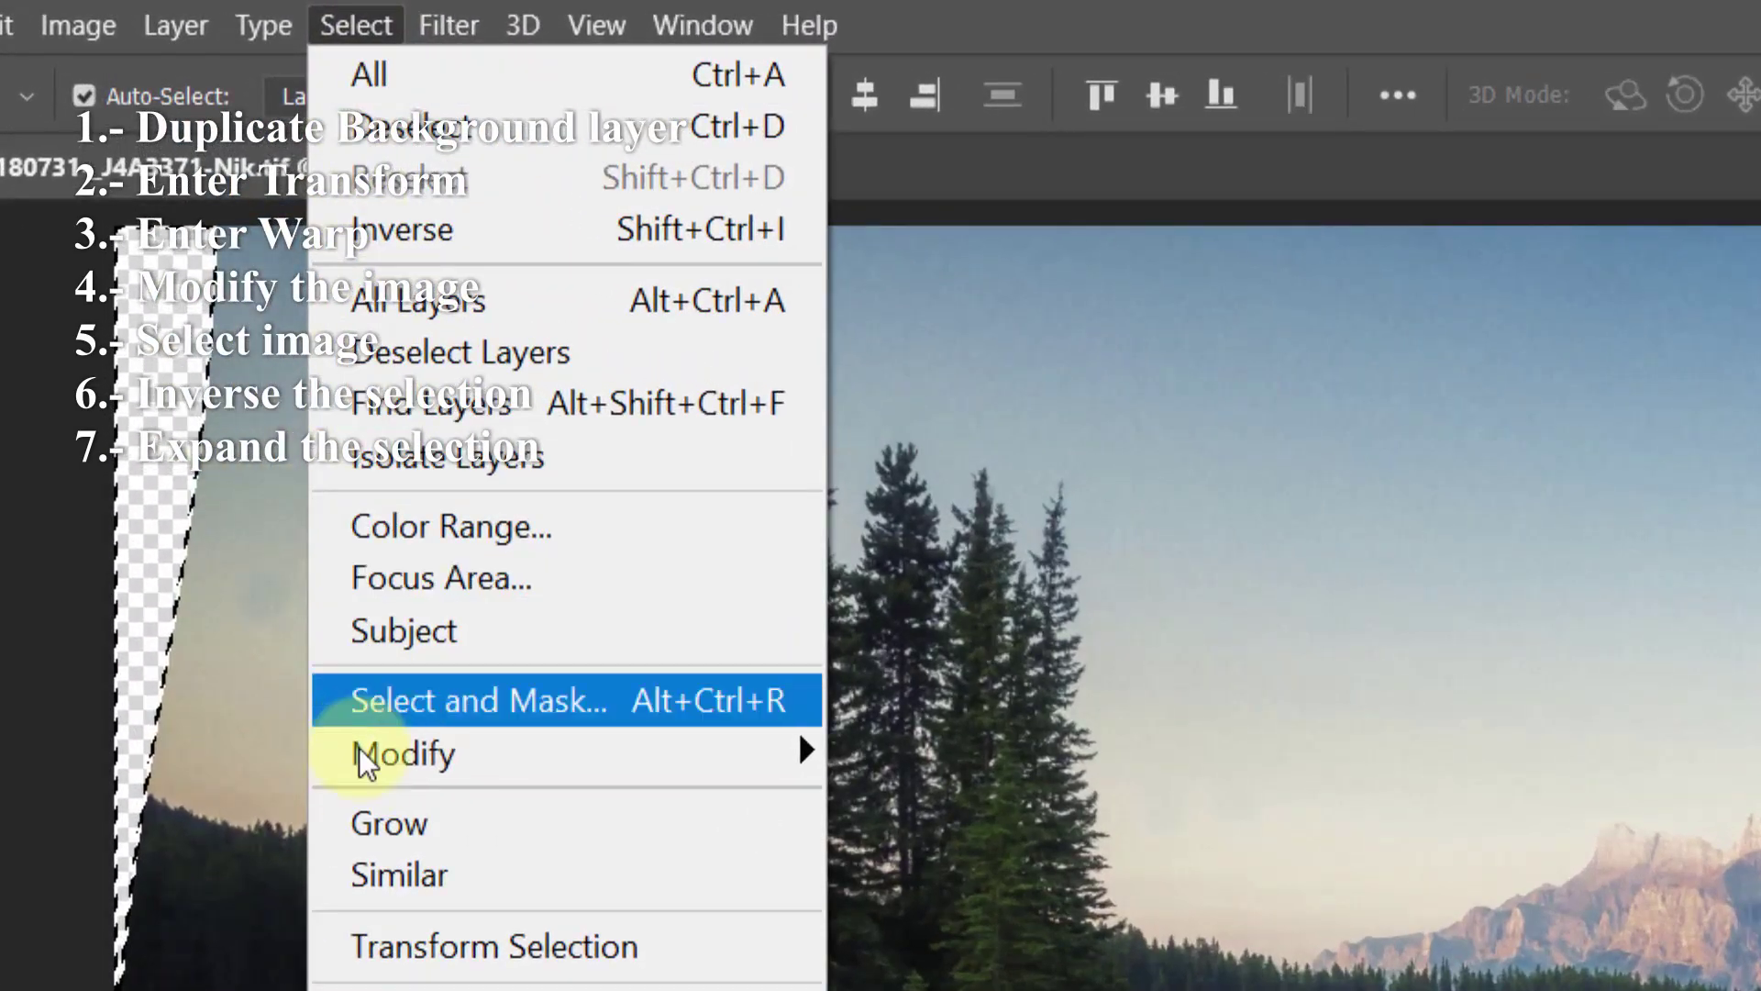
pyautogui.moveTo(359, 762)
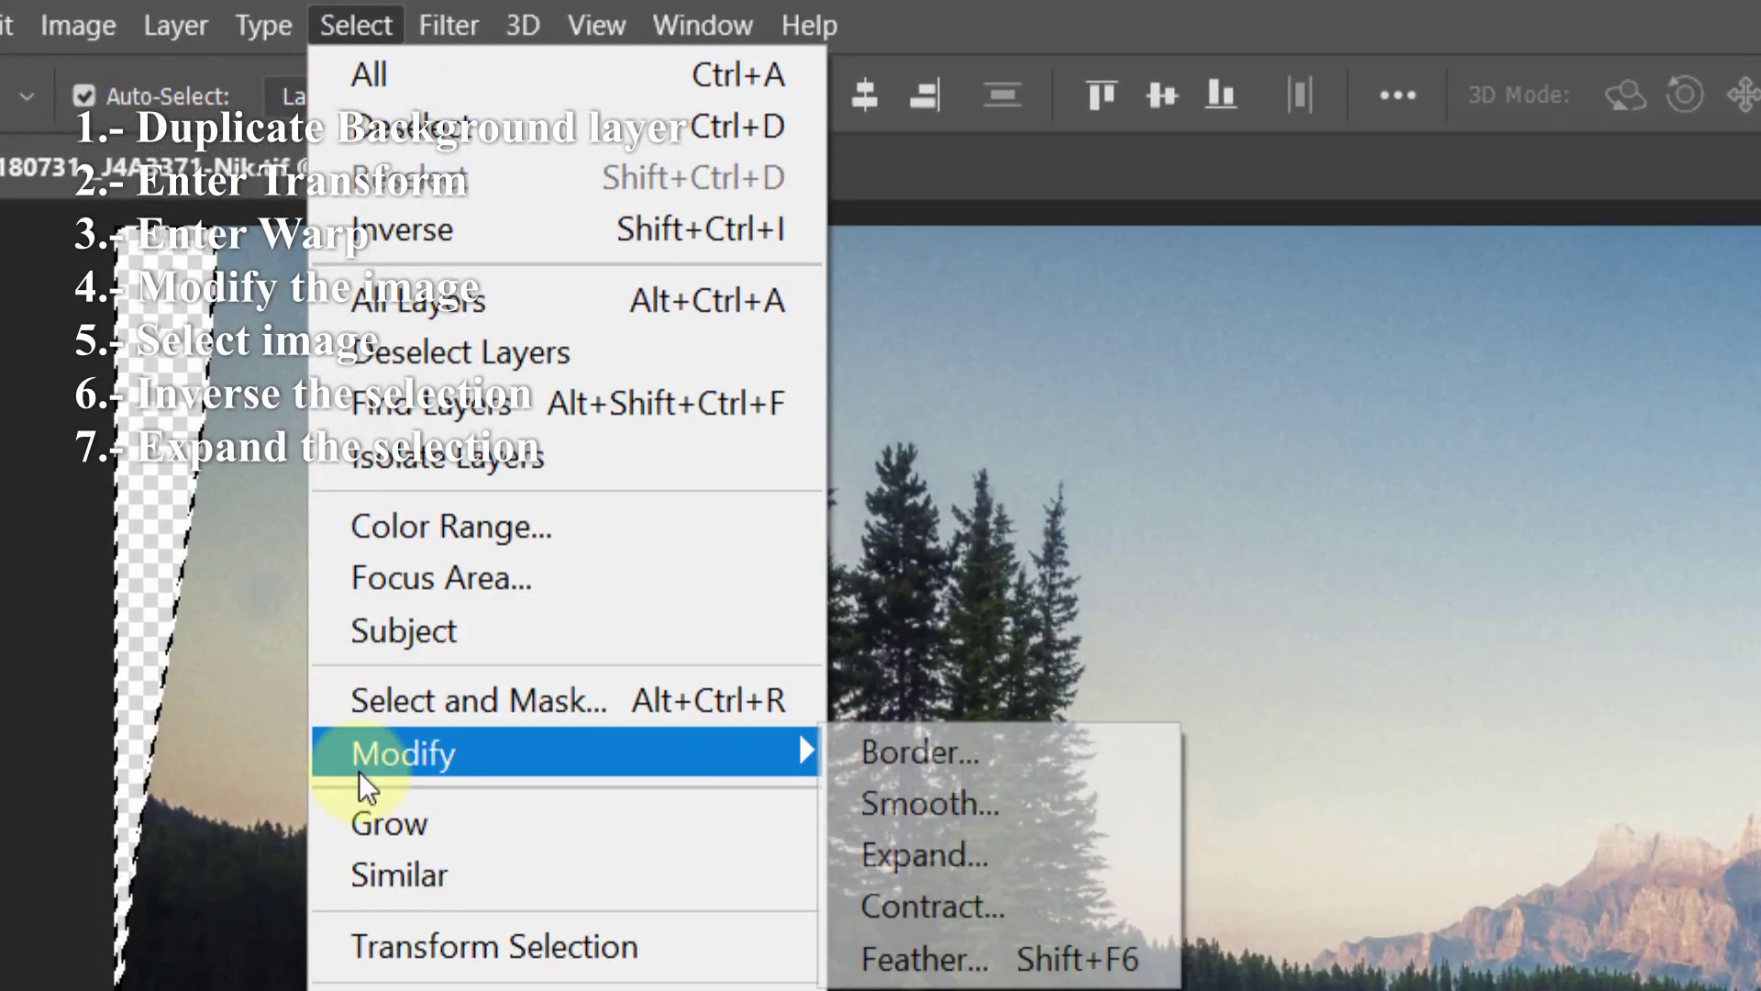
pyautogui.click(982, 860)
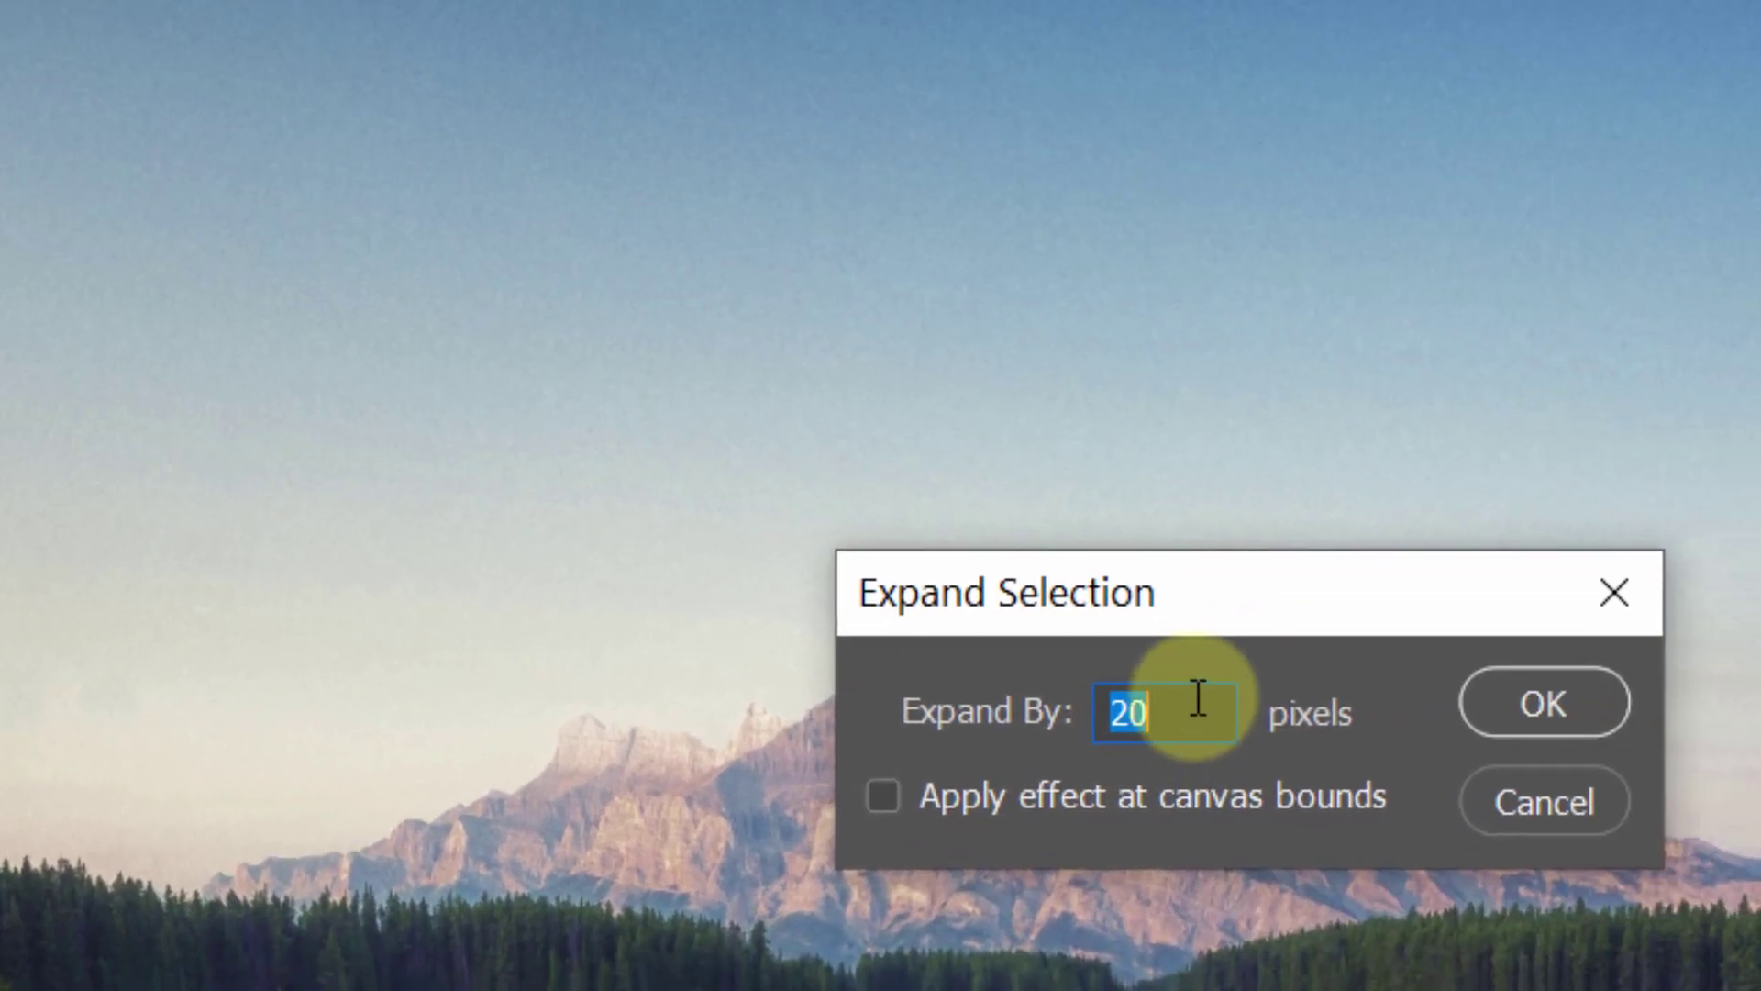
pyautogui.write('8')
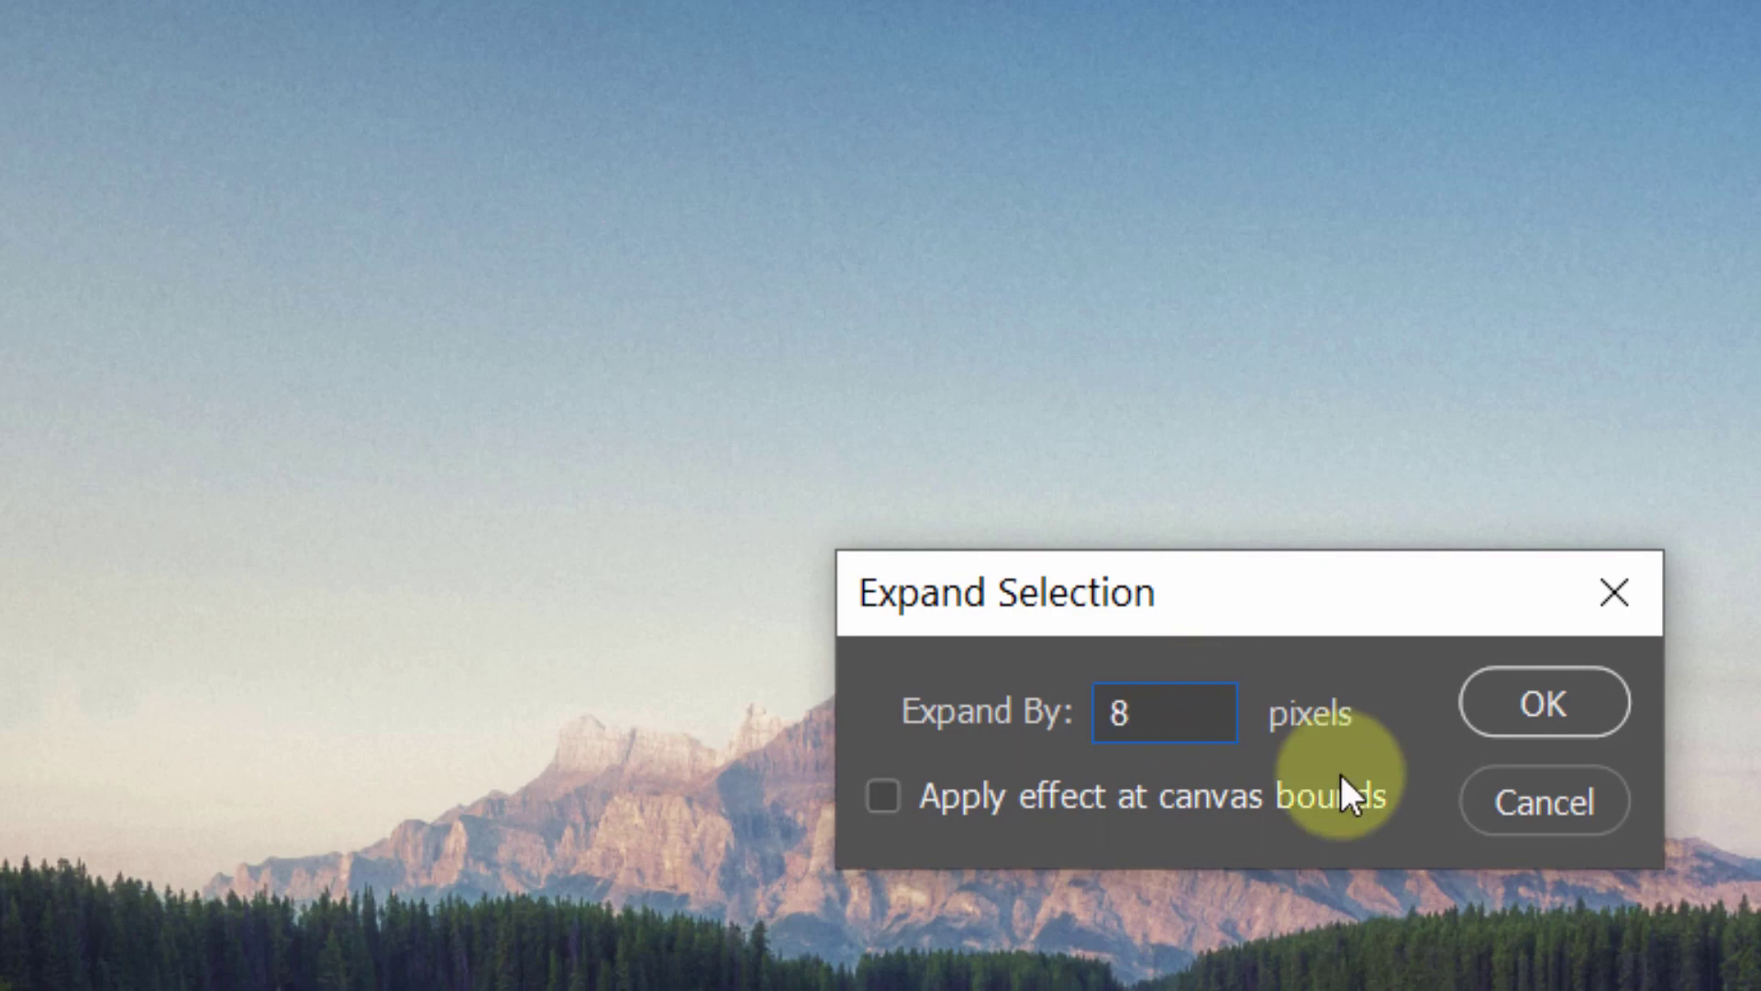
pyautogui.click(1533, 704)
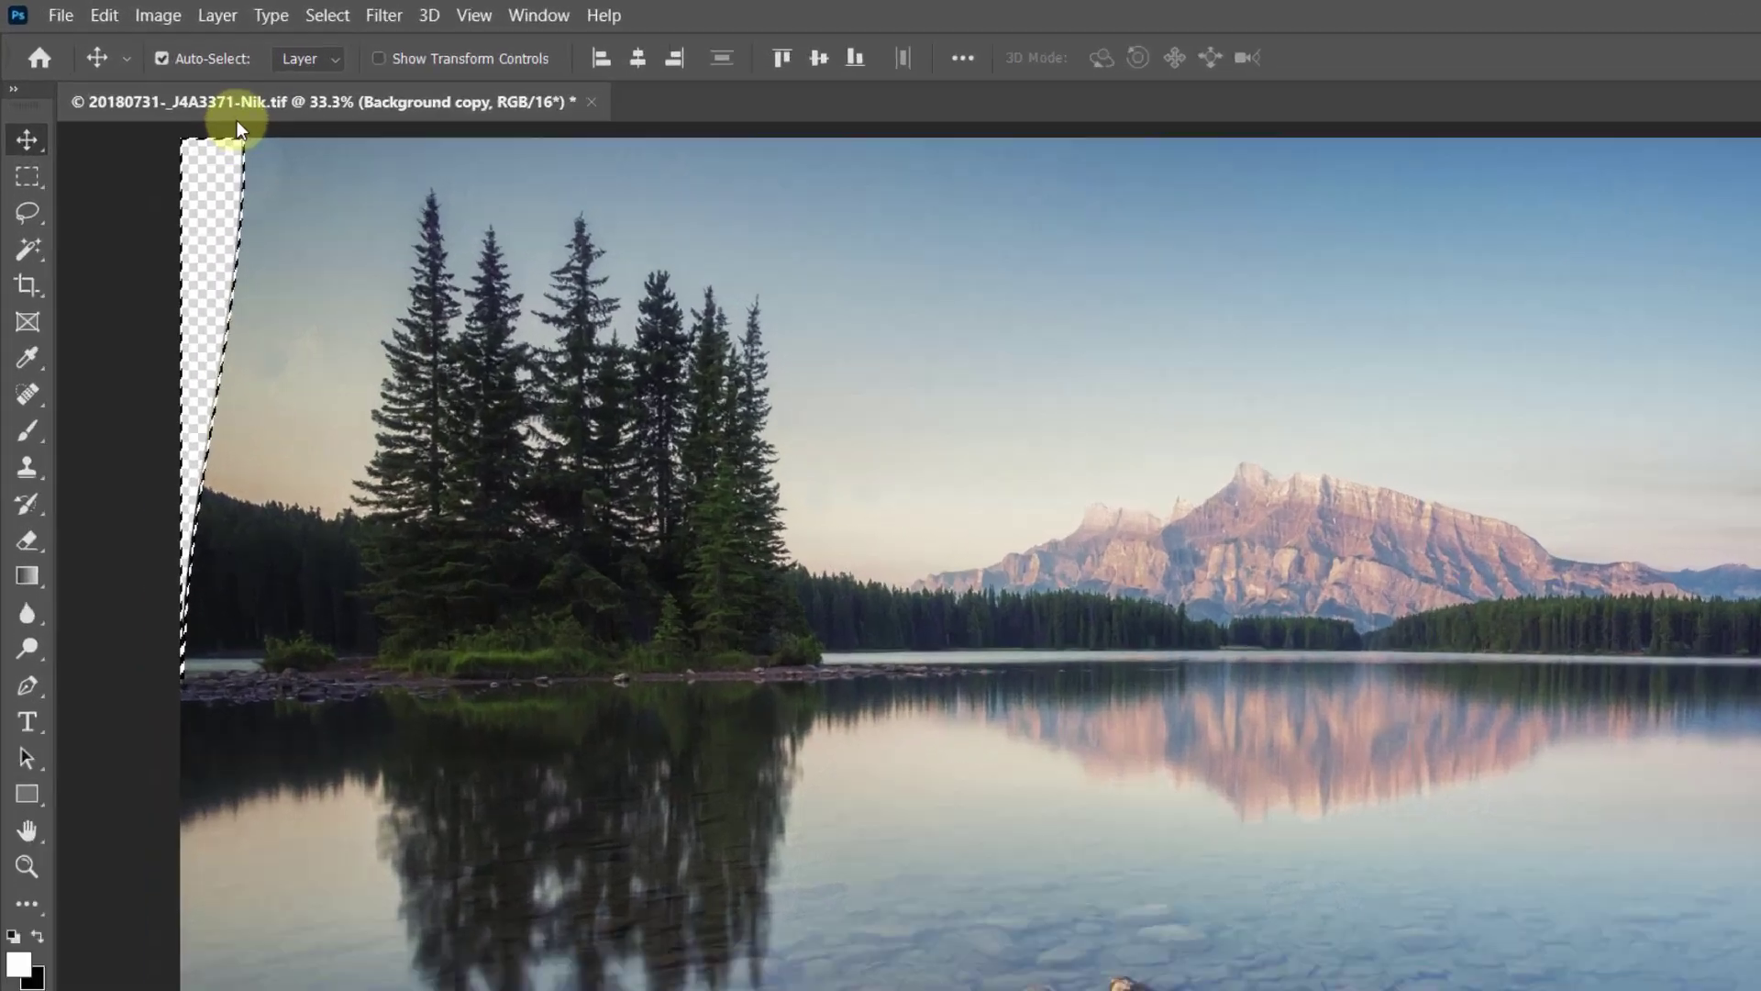
# Start a Content-Aware Fill of the selected transparent corners with the sampling area set to Auto.
pyautogui.click(64, 9)
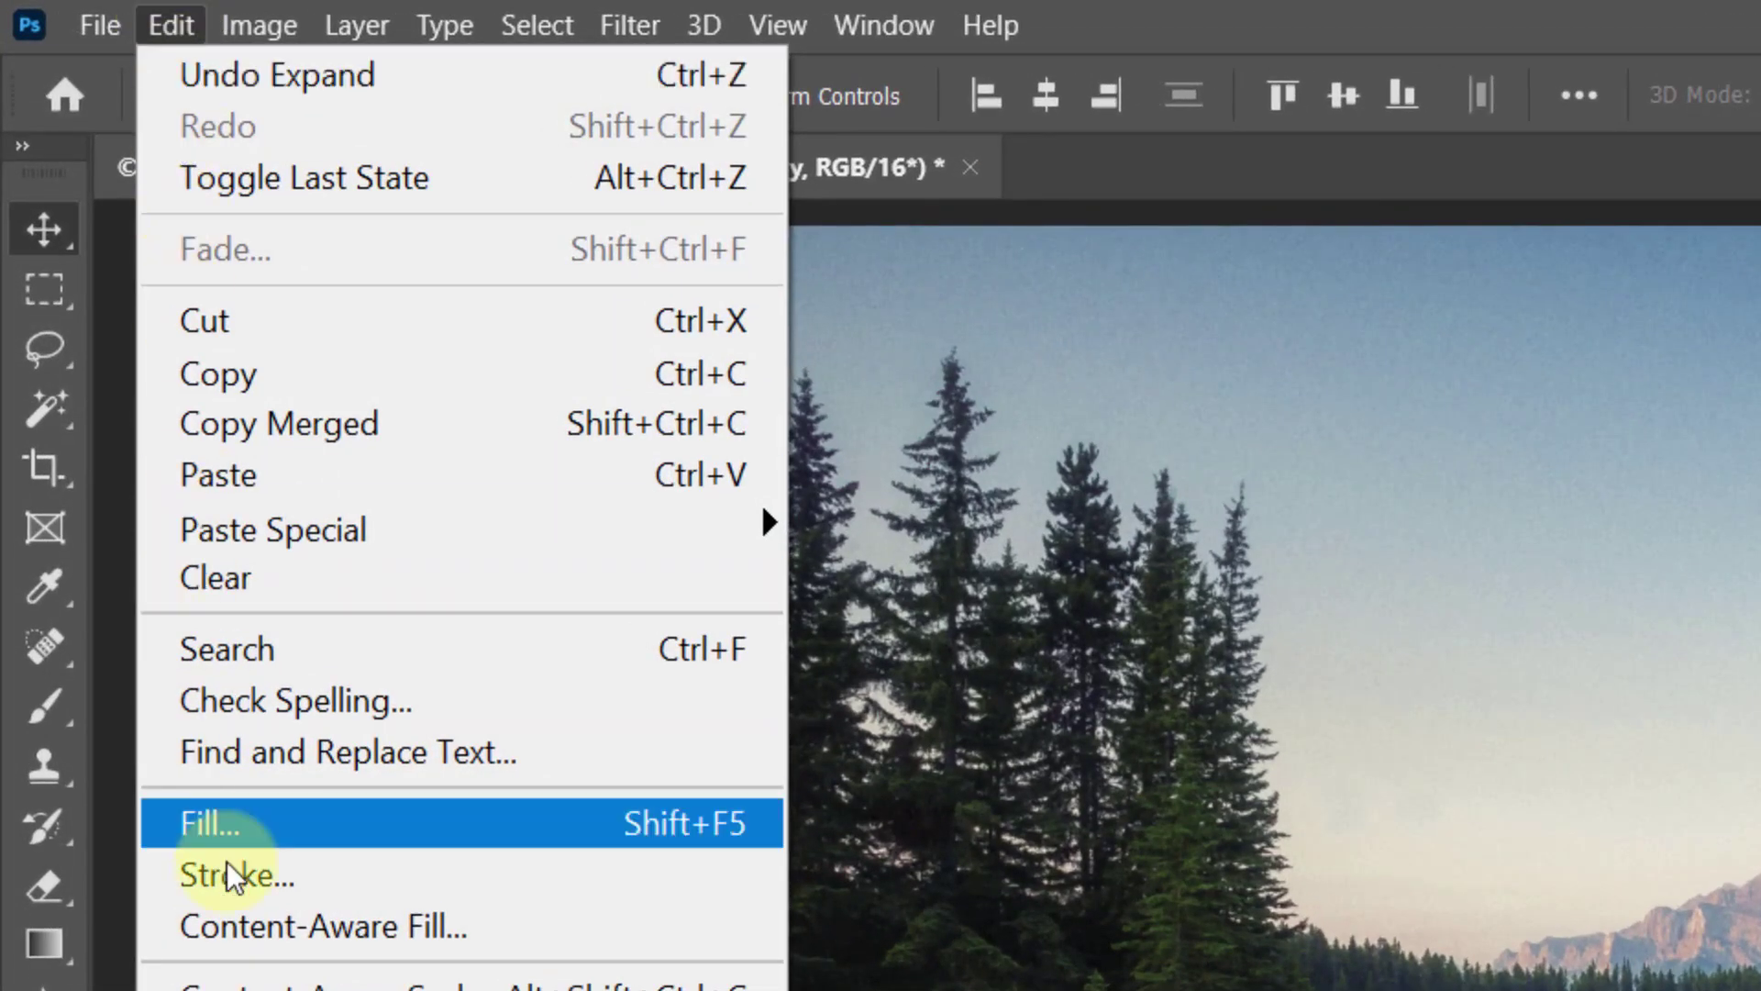
pyautogui.click(234, 931)
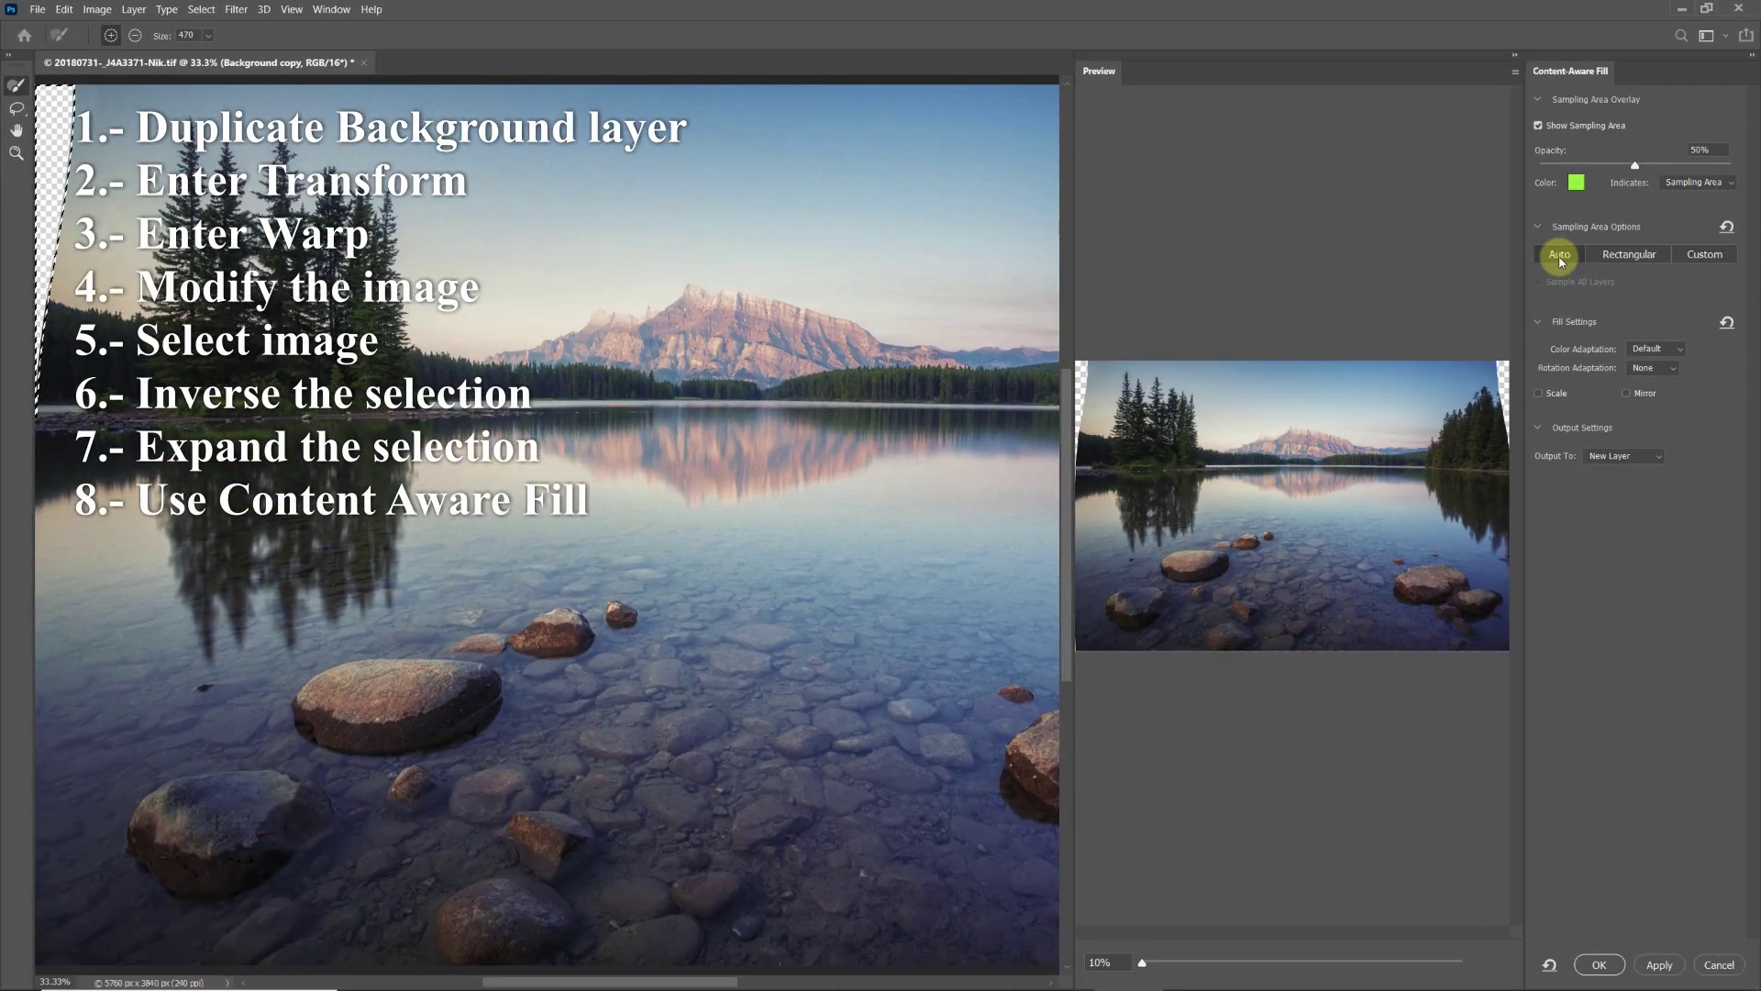
pyautogui.click(1559, 255)
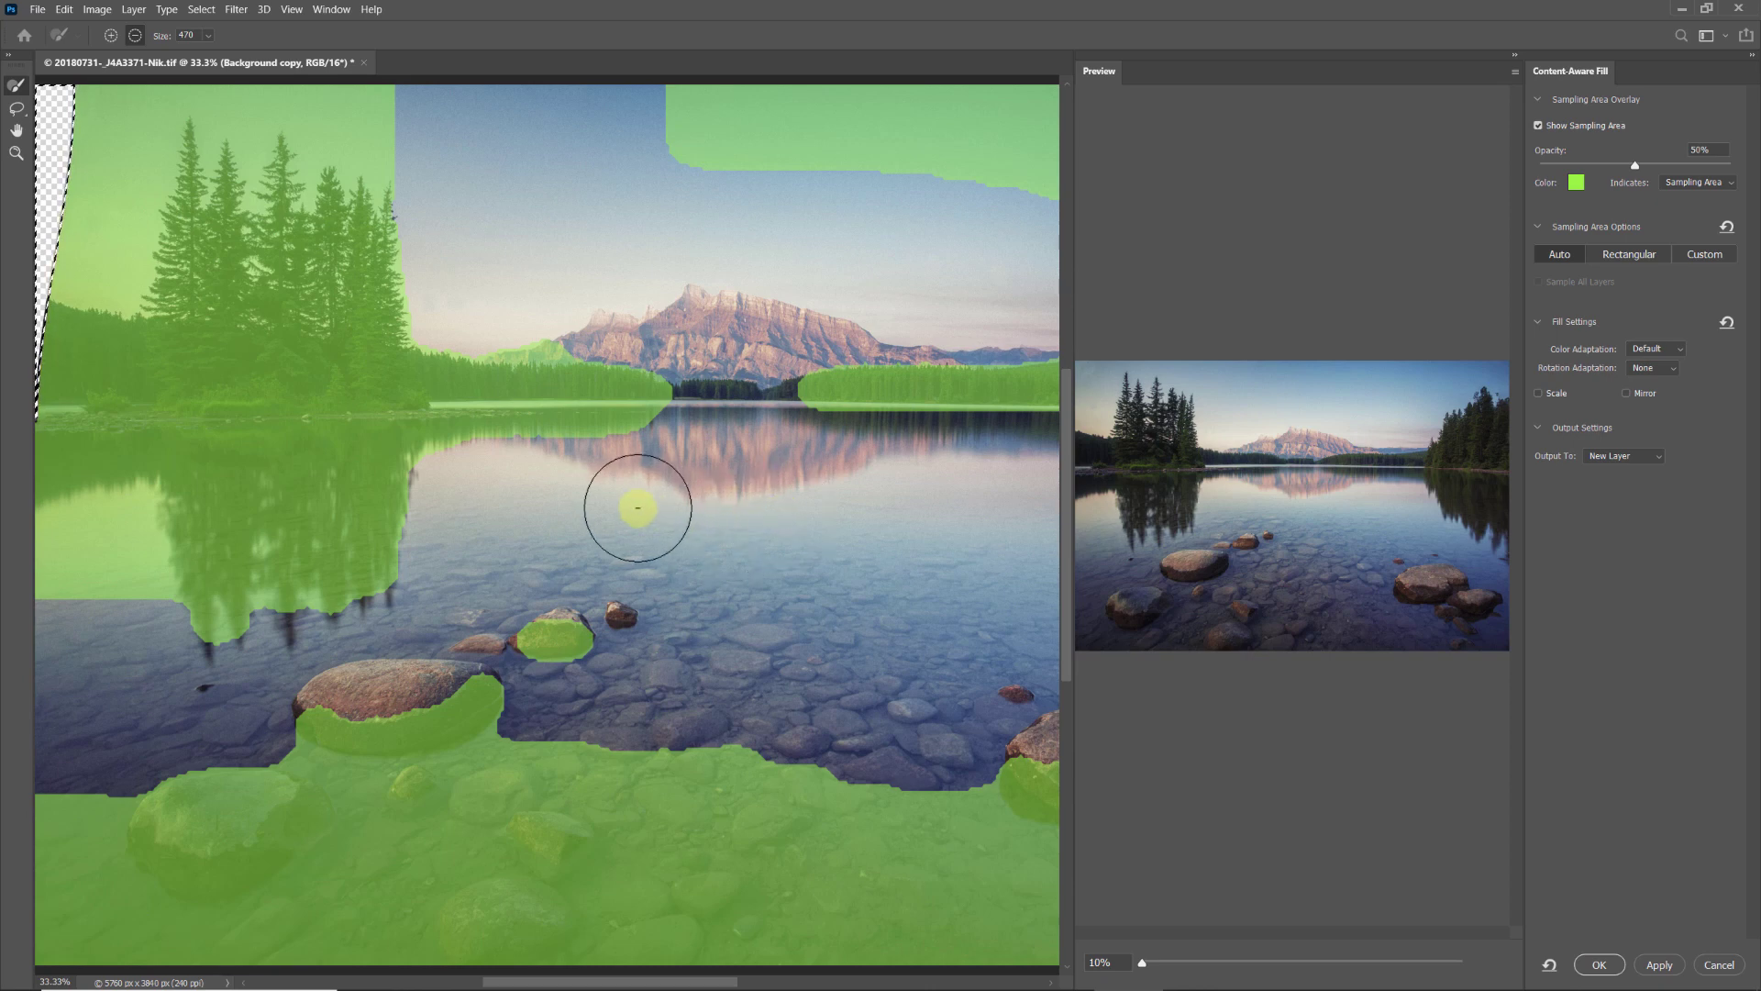
# Remove the foreground rocks and shallow water from the sampling area across the photo's width, and output the fill to a new layer.
pyautogui.moveTo(505, 692)
pyautogui.mouseDown()
pyautogui.moveTo(118, 742)
pyautogui.moveTo(556, 758)
pyautogui.moveTo(3, 829)
pyautogui.moveTo(78, 861)
pyautogui.moveTo(441, 911)
pyautogui.moveTo(457, 977)
pyautogui.moveTo(797, 952)
pyautogui.moveTo(554, 878)
pyautogui.moveTo(1010, 844)
pyautogui.moveTo(845, 769)
pyautogui.moveTo(891, 777)
pyautogui.moveTo(1065, 741)
pyautogui.moveTo(1128, 826)
pyautogui.moveTo(1067, 765)
pyautogui.moveTo(430, 676)
pyautogui.moveTo(553, 697)
pyautogui.moveTo(468, 628)
pyautogui.moveTo(542, 727)
pyautogui.mouseUp()
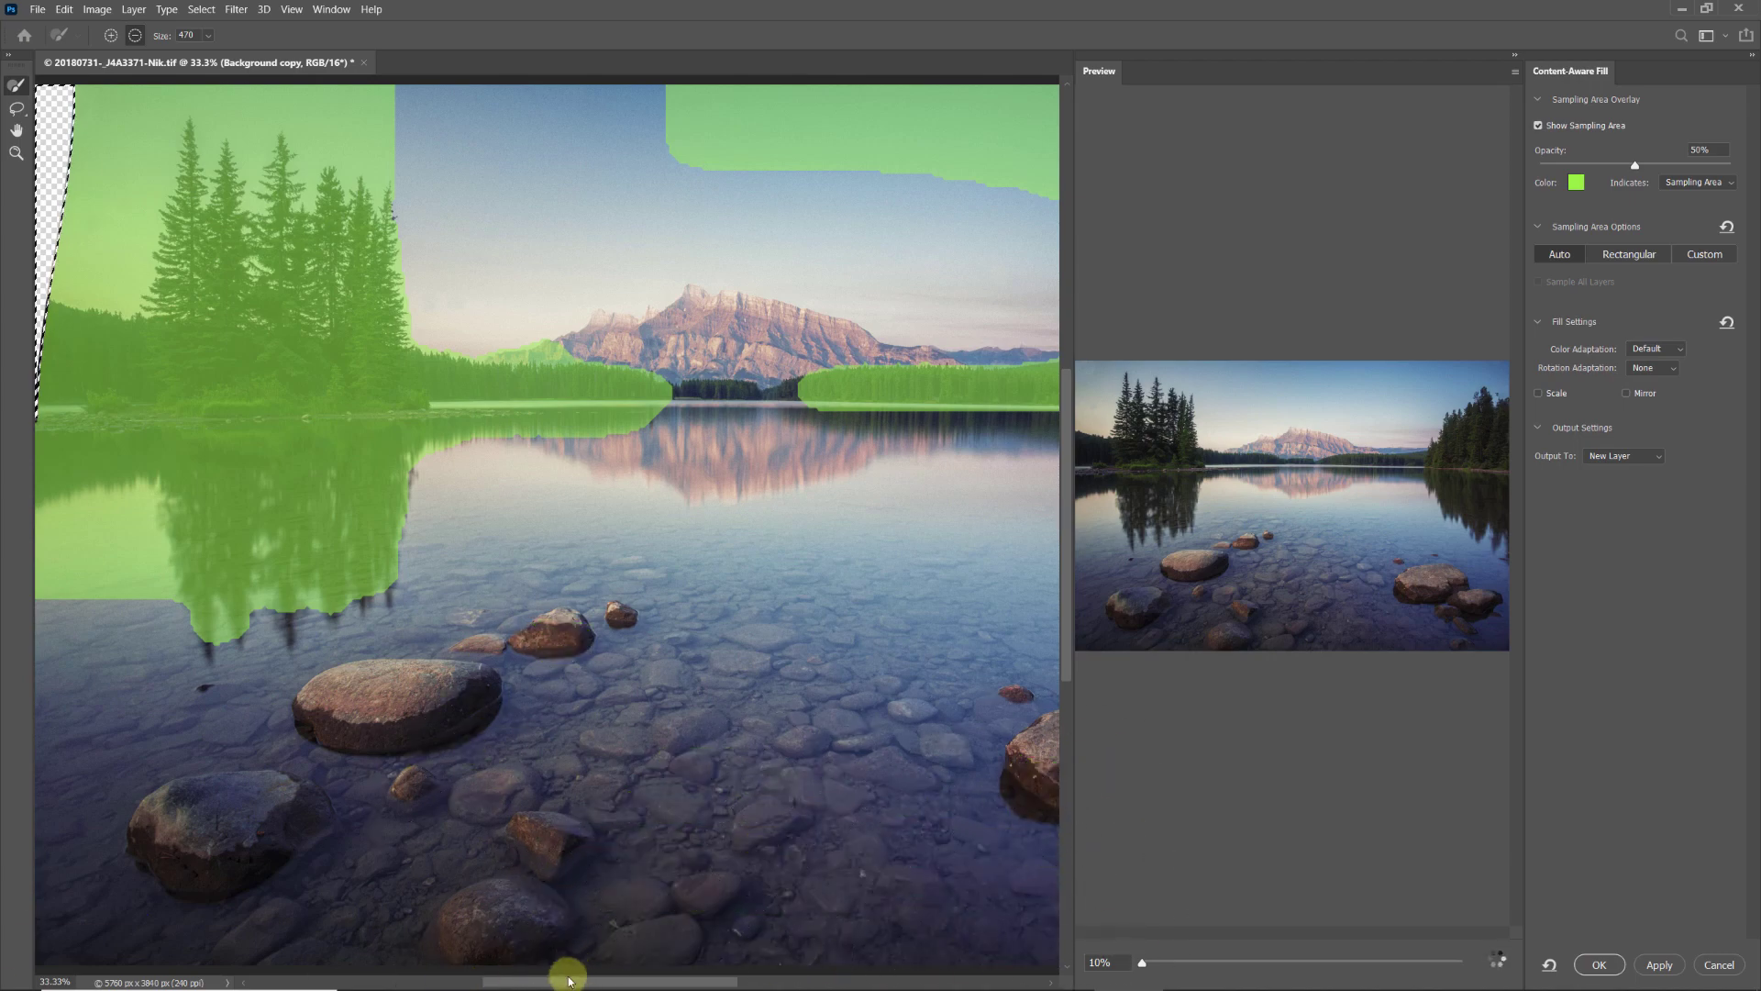
pyautogui.moveTo(618, 981); pyautogui.dragTo(837, 981)
pyautogui.moveTo(283, 767)
pyautogui.mouseDown()
pyautogui.moveTo(393, 777)
pyautogui.moveTo(221, 797)
pyautogui.moveTo(332, 883)
pyautogui.moveTo(323, 940)
pyautogui.mouseUp()
pyautogui.moveTo(821, 983); pyautogui.dragTo(630, 983)
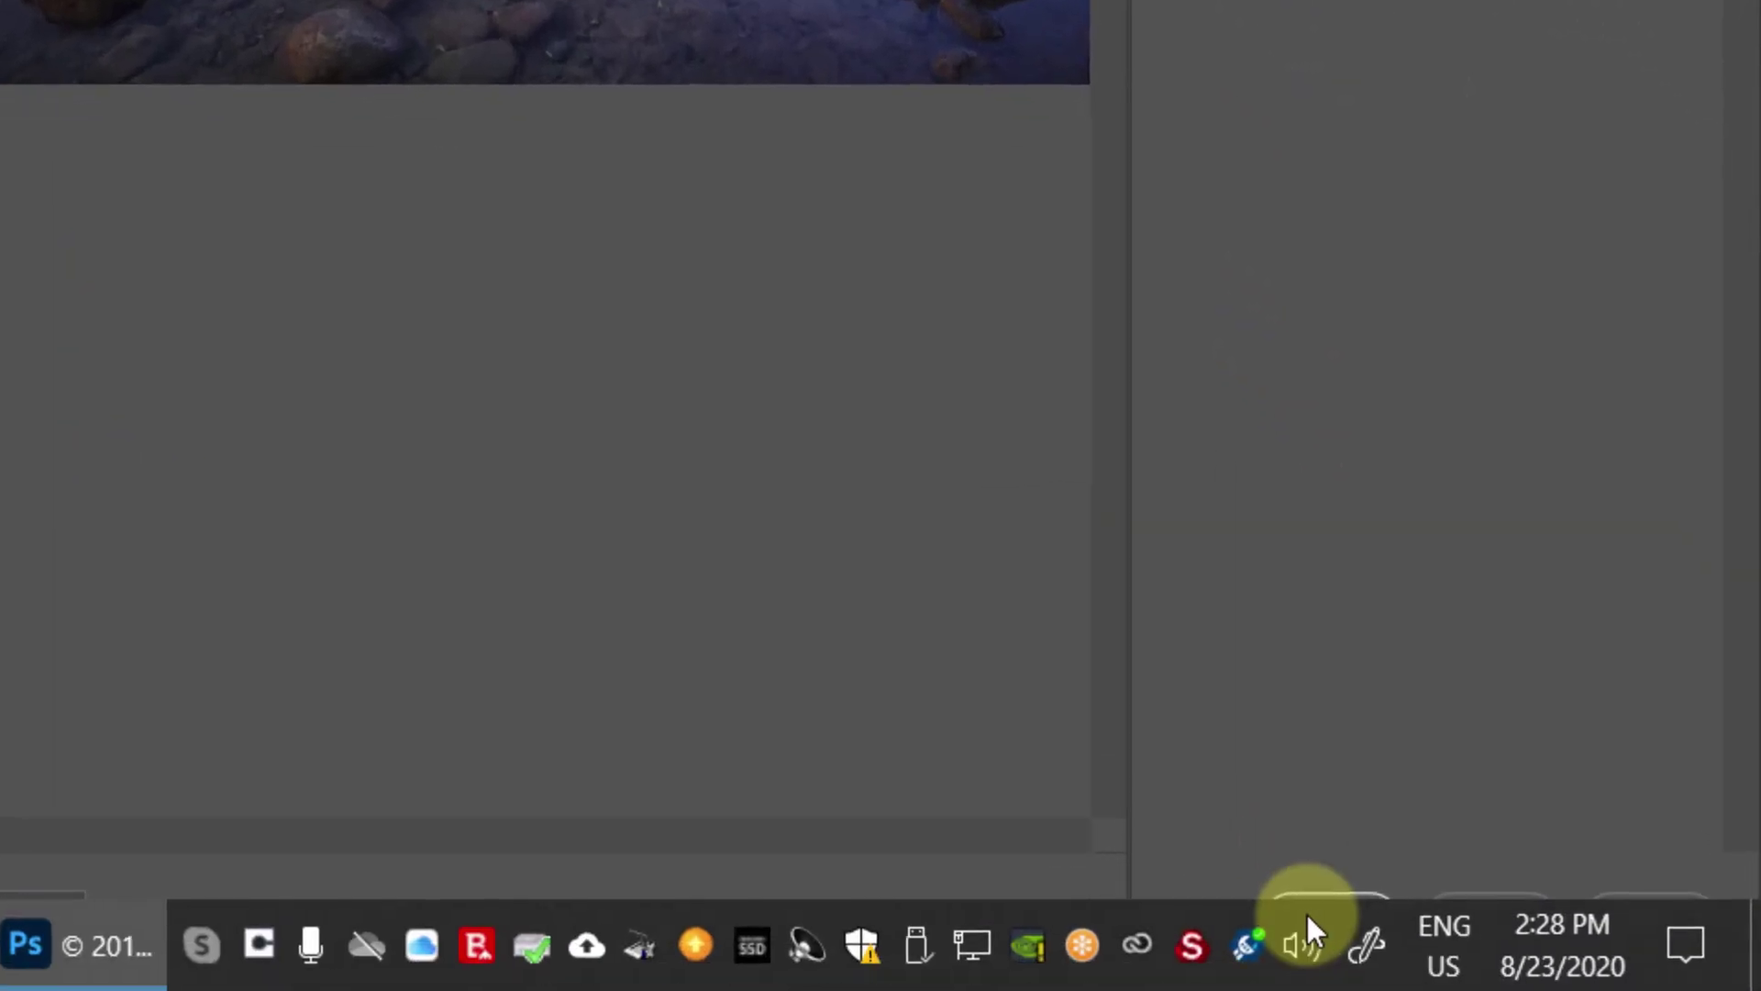
pyautogui.click(1307, 914)
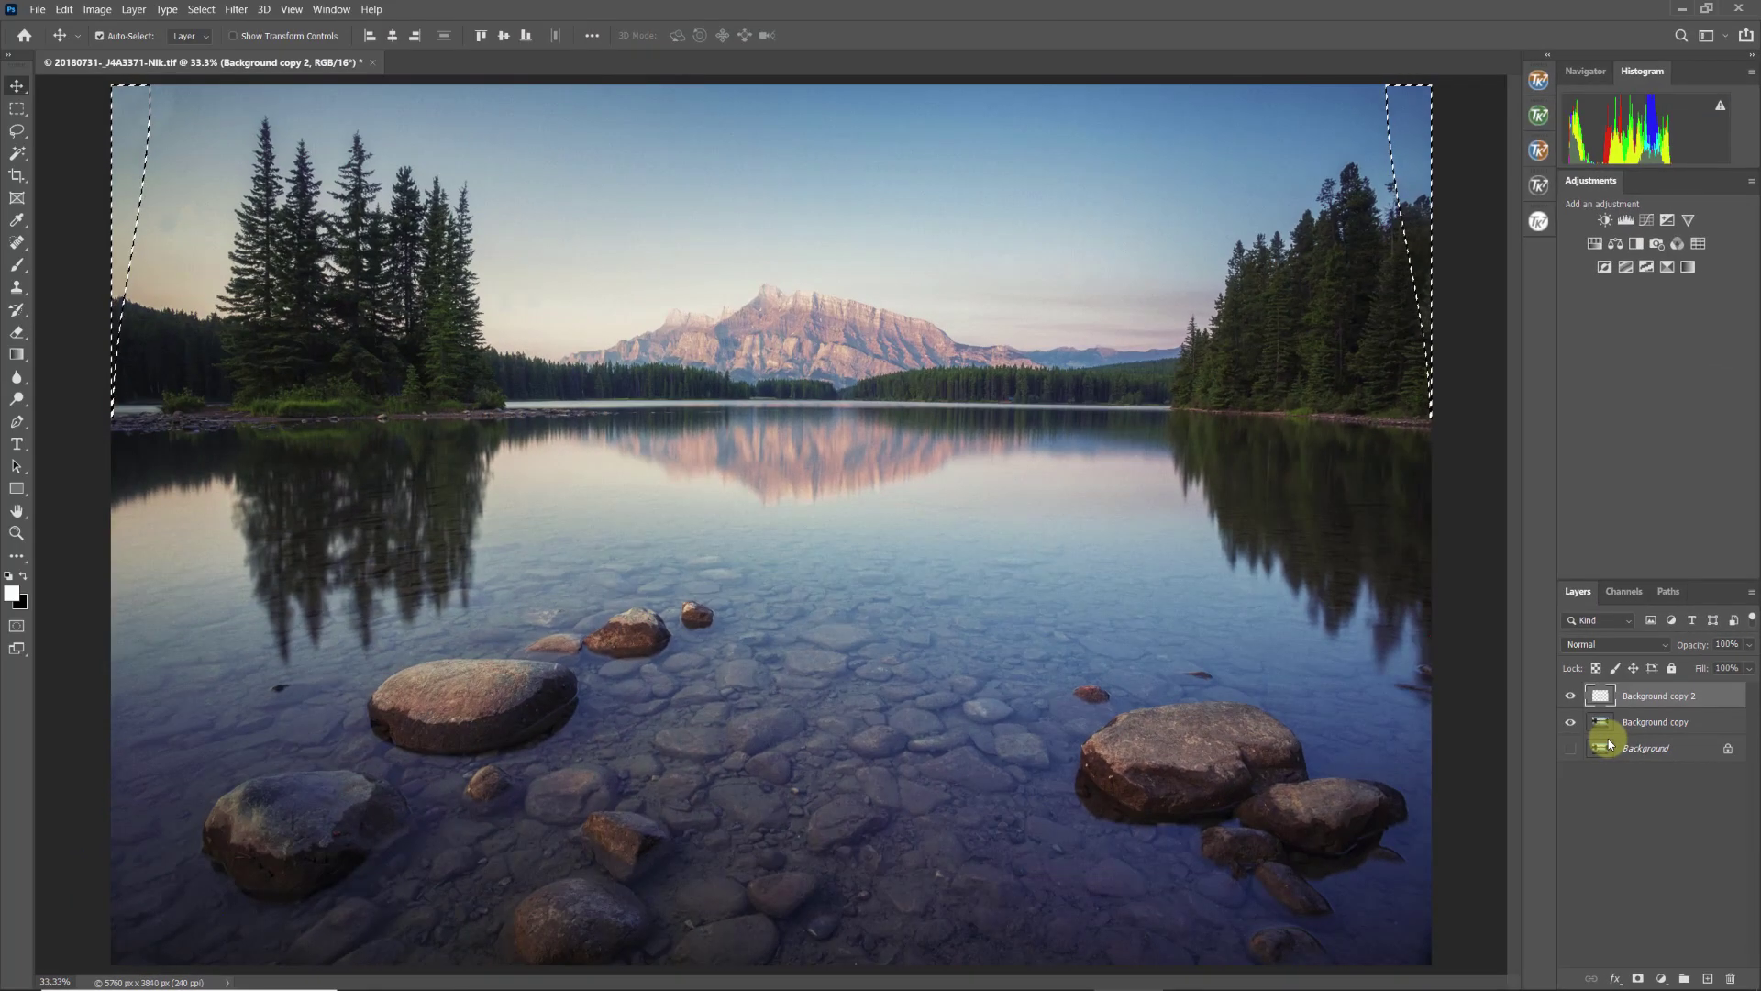
# Toggle the fill layer's visibility to compare the corners, and deselect the selection.
pyautogui.click(1567, 698)
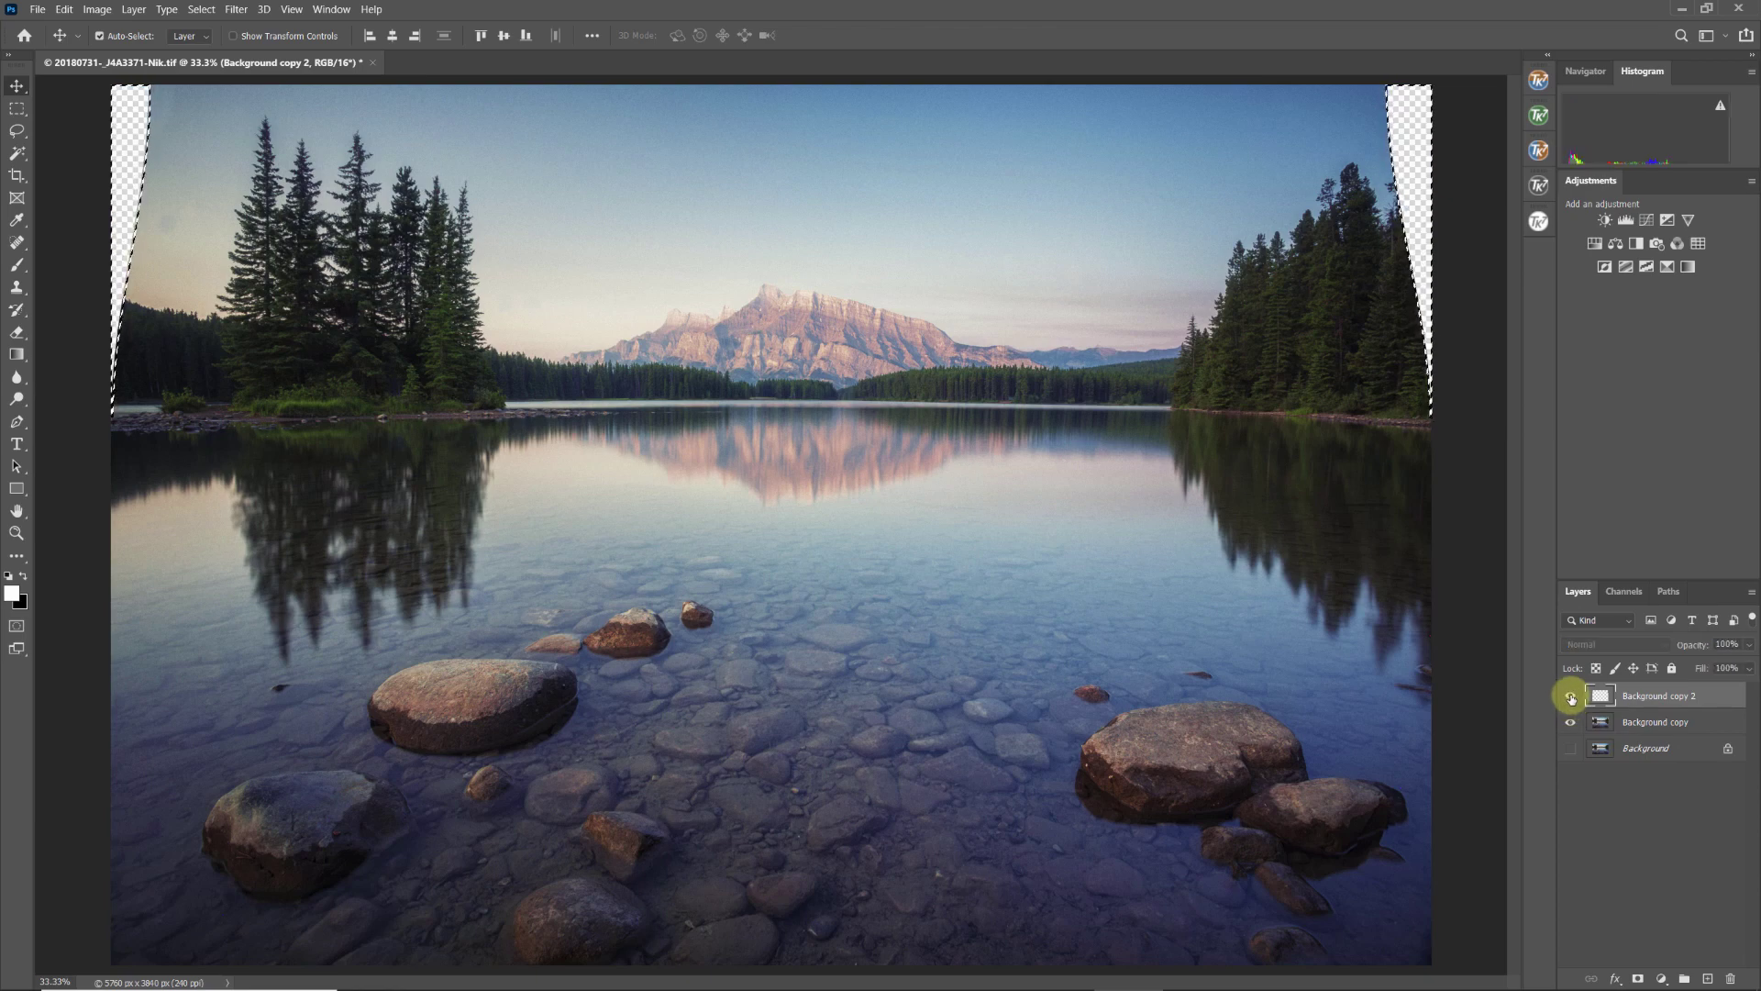
pyautogui.click(1570, 698)
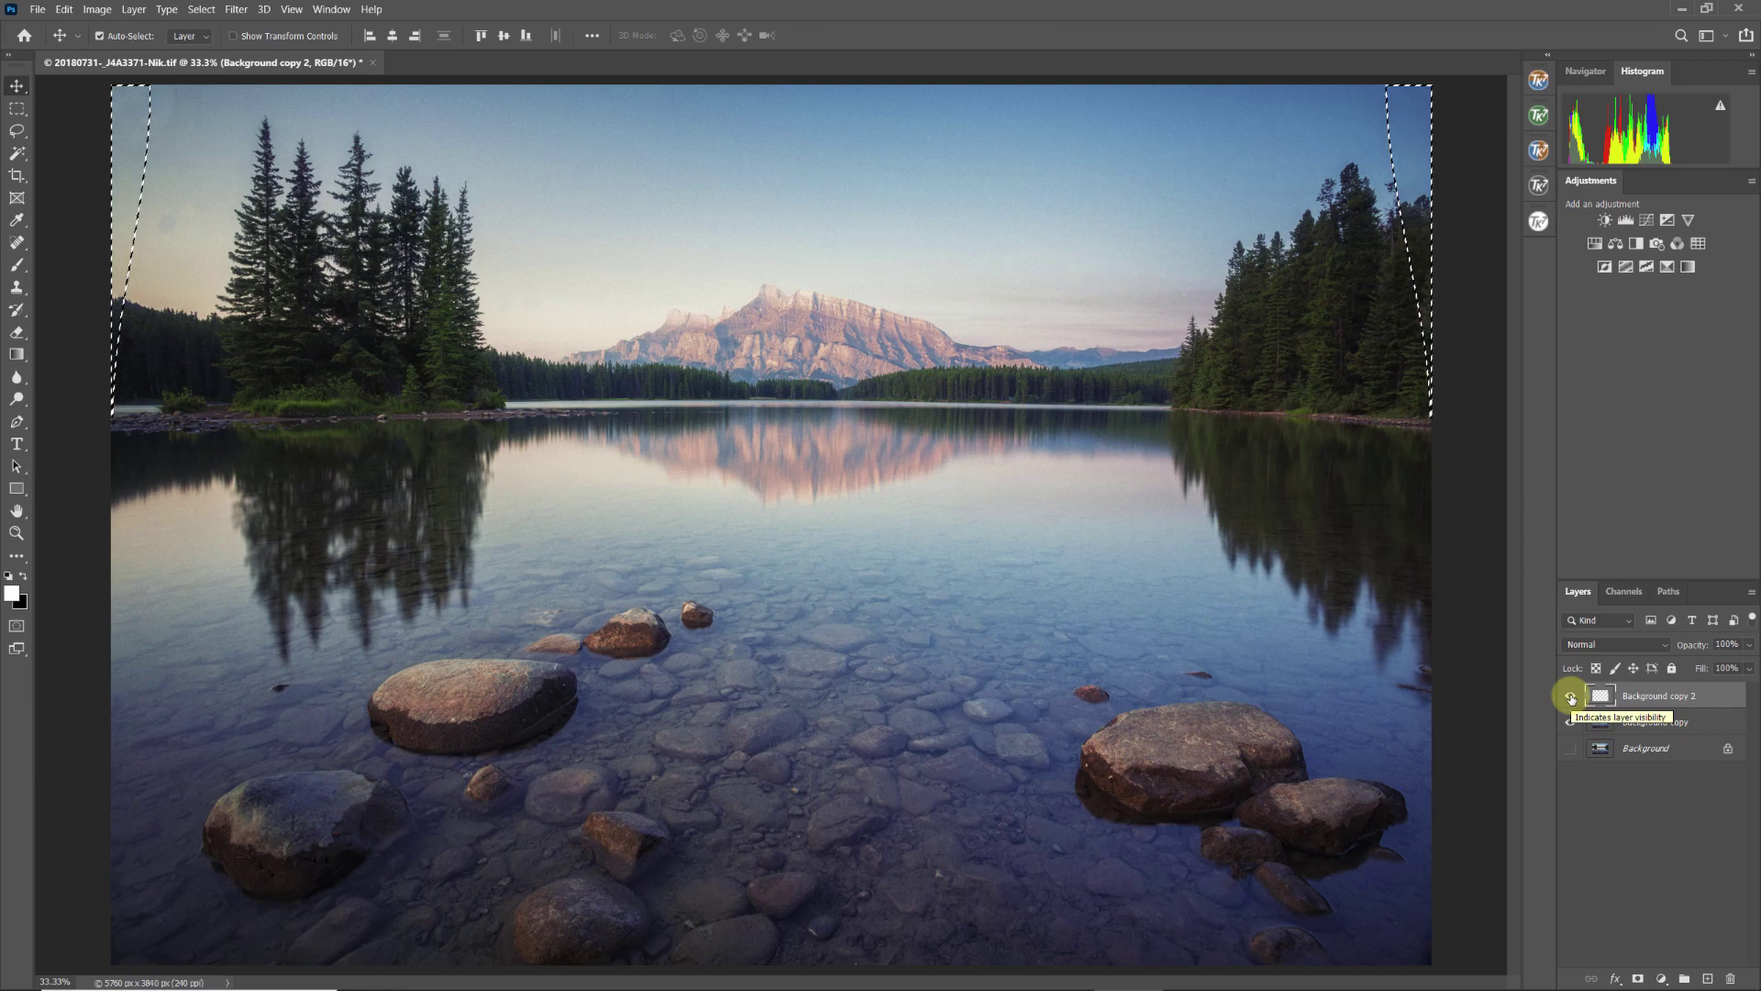
pyautogui.click(203, 10)
pyautogui.click(223, 48)
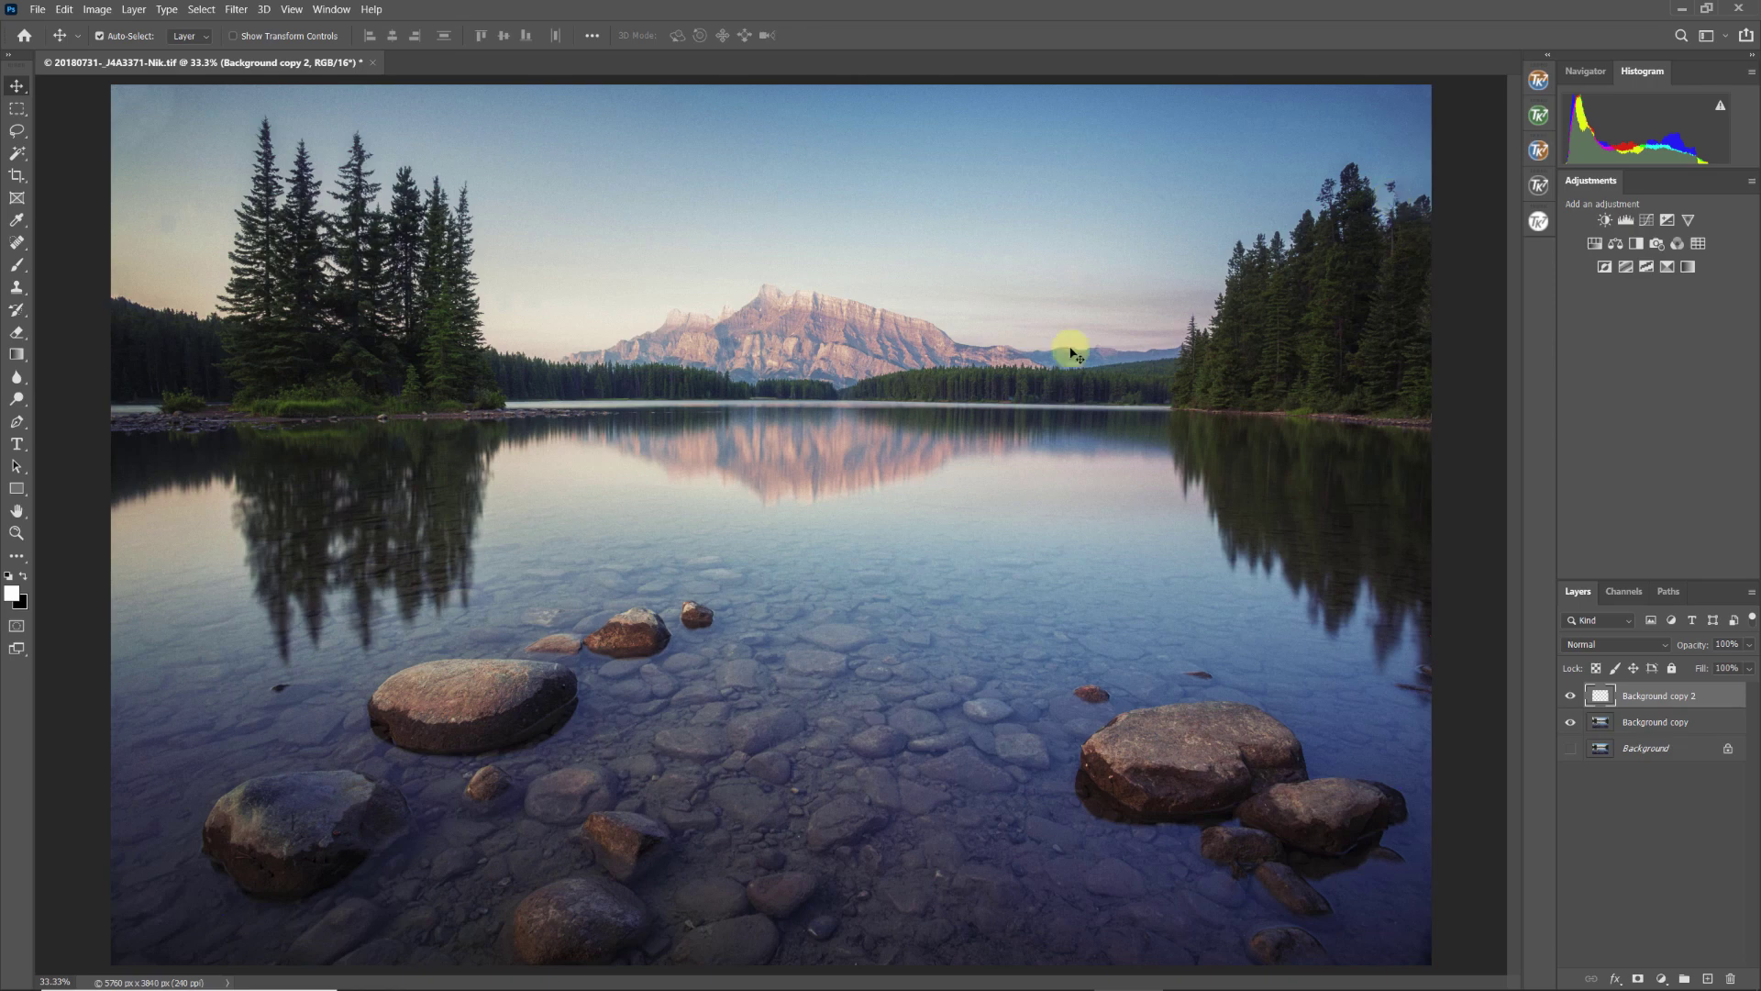
# Remove the stray tree fragments from the sky above the right-hand trees with the Clone Stamp, sampling nearby sky.
pyautogui.click(16, 532)
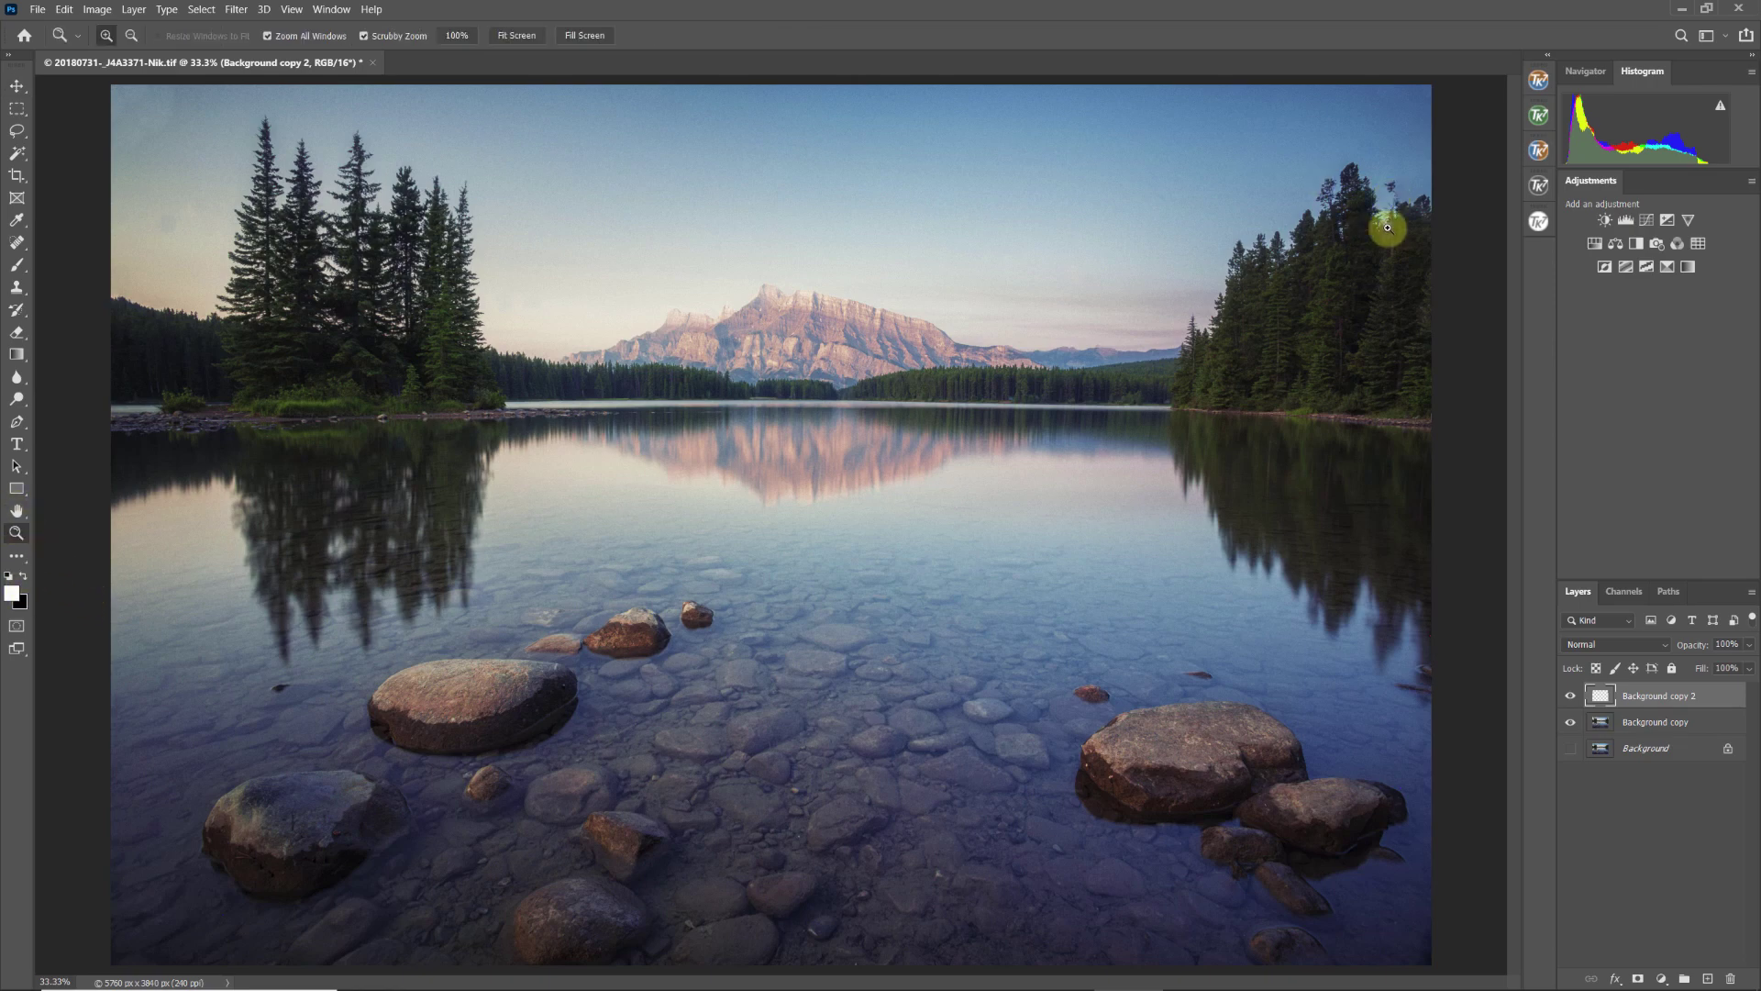
pyautogui.moveTo(1367, 228); pyautogui.dragTo(1289, 522)
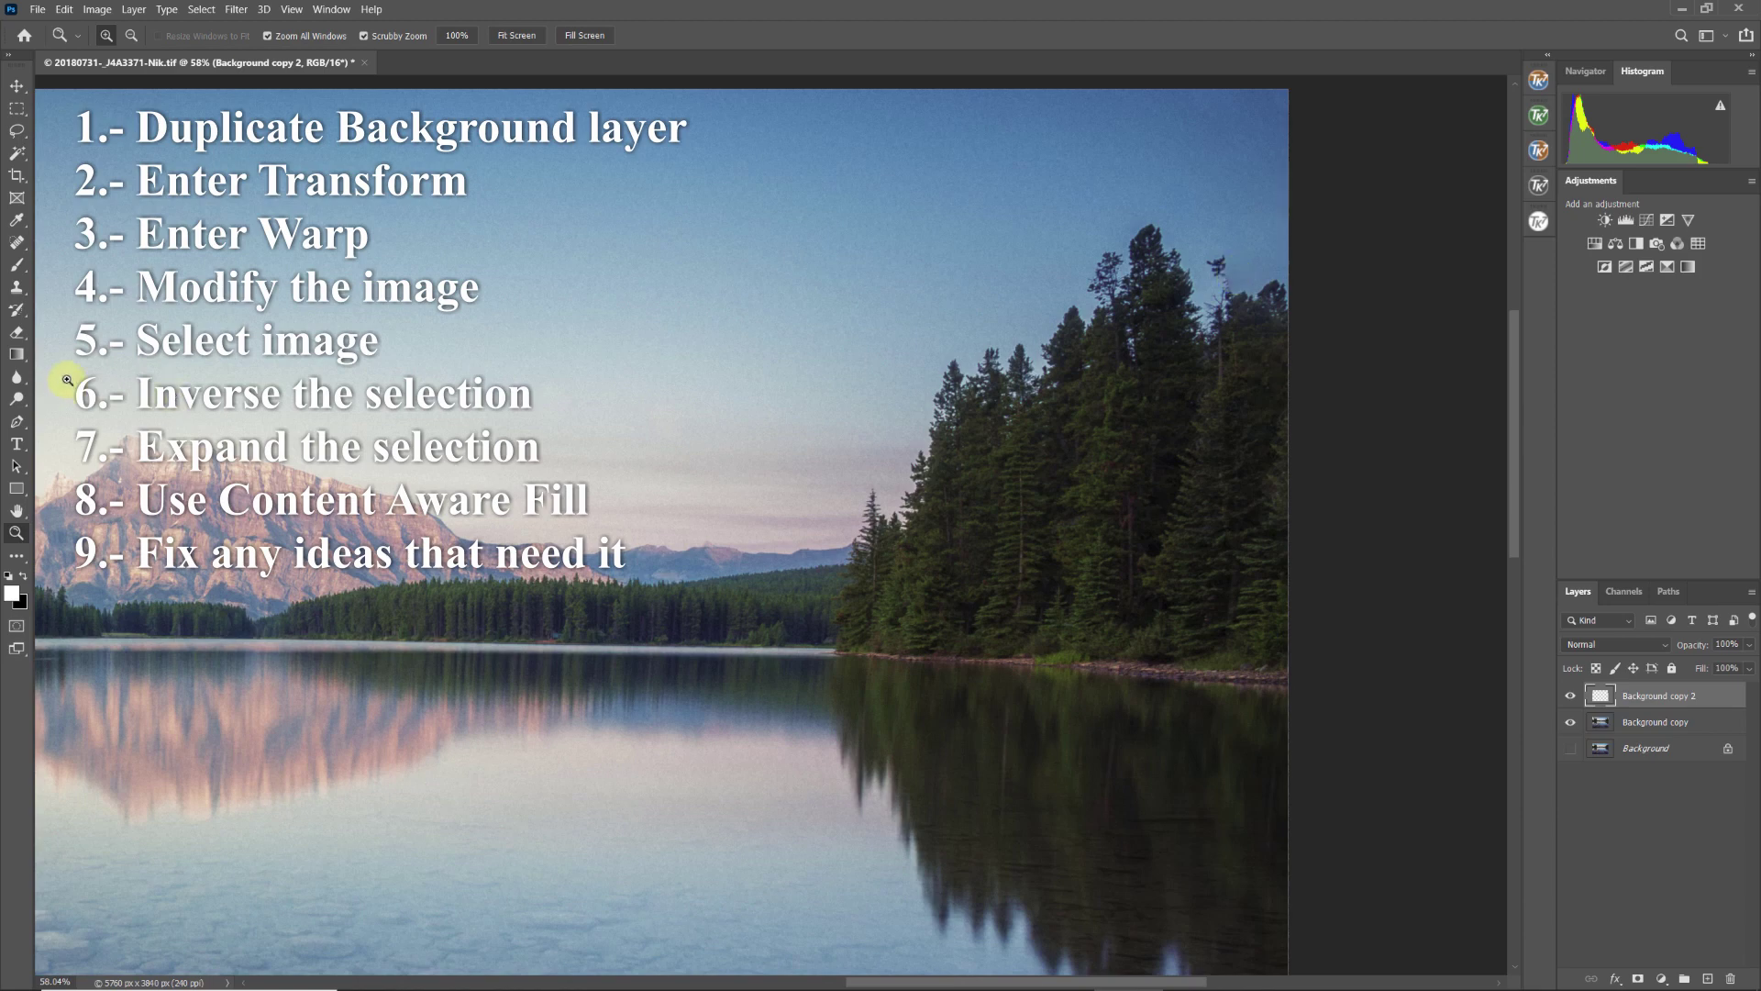
pyautogui.click(18, 288)
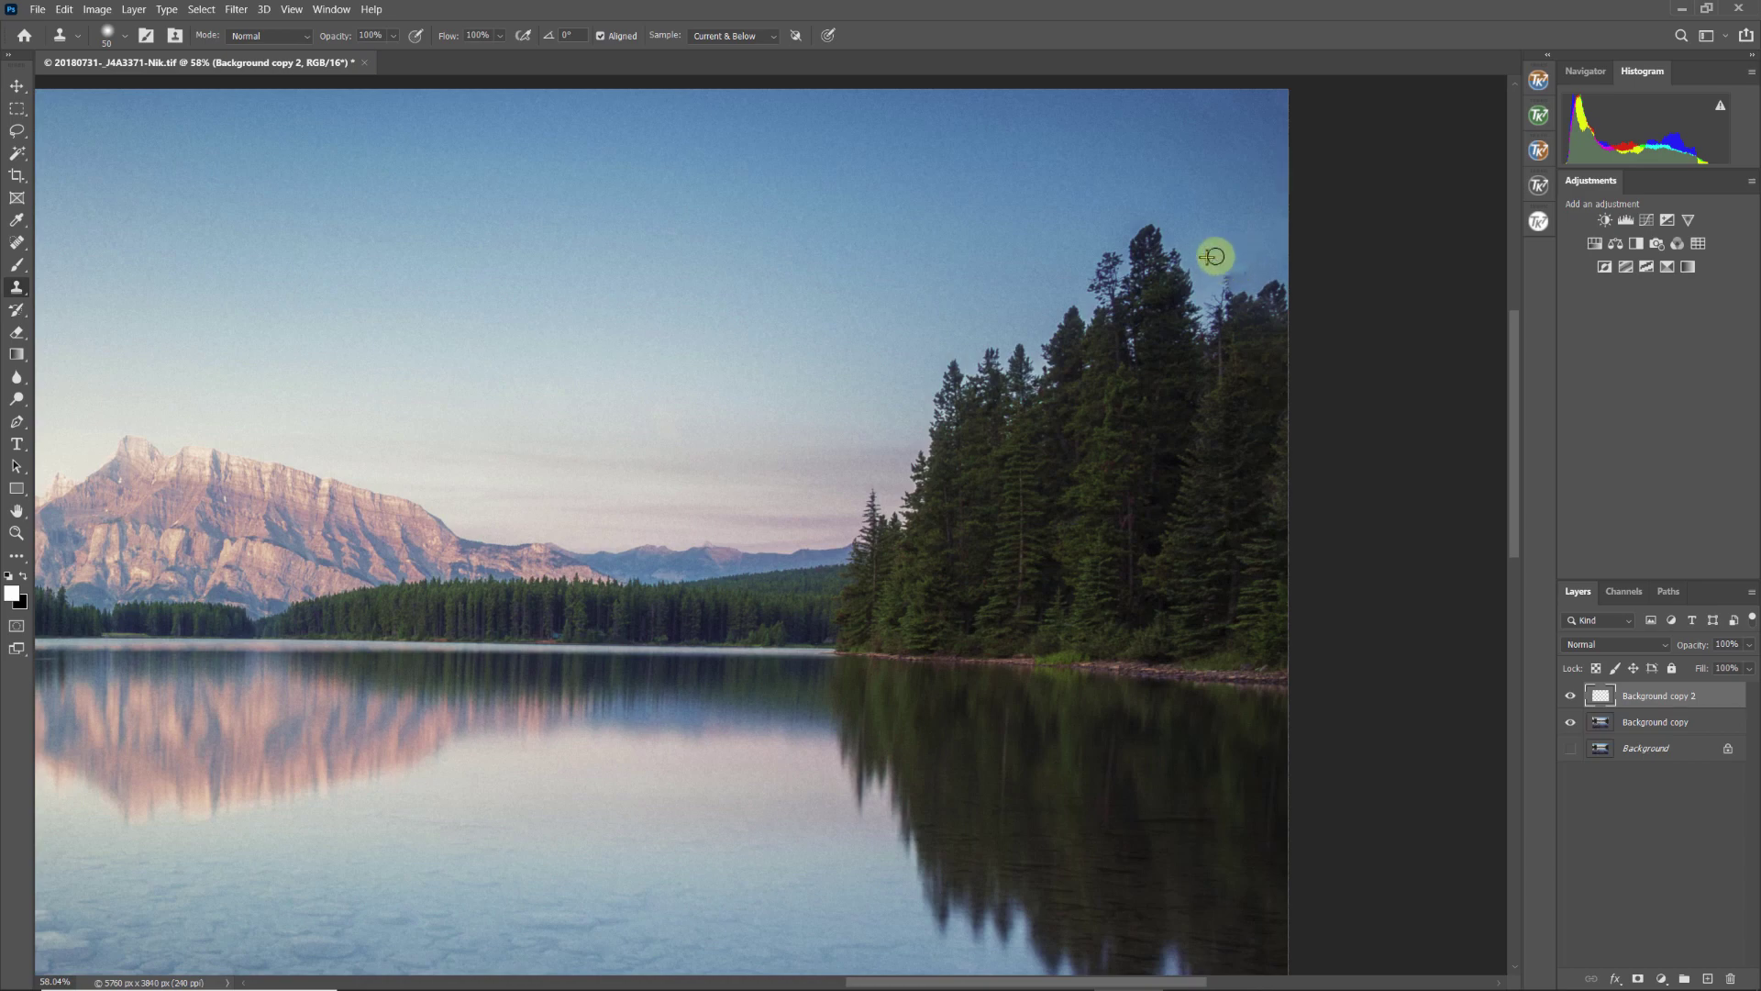
pyautogui.moveTo(1234, 272)
pyautogui.mouseDown()
pyautogui.moveTo(1239, 285)
pyautogui.moveTo(1242, 211)
pyautogui.moveTo(1258, 267)
pyautogui.moveTo(1219, 239)
pyautogui.moveTo(1265, 272)
pyautogui.moveTo(1191, 248)
pyautogui.moveTo(1219, 275)
pyautogui.moveTo(1345, 271)
pyautogui.mouseUp()
pyautogui.keyDown('alt'); pyautogui.click(1280, 237); pyautogui.keyUp('alt')
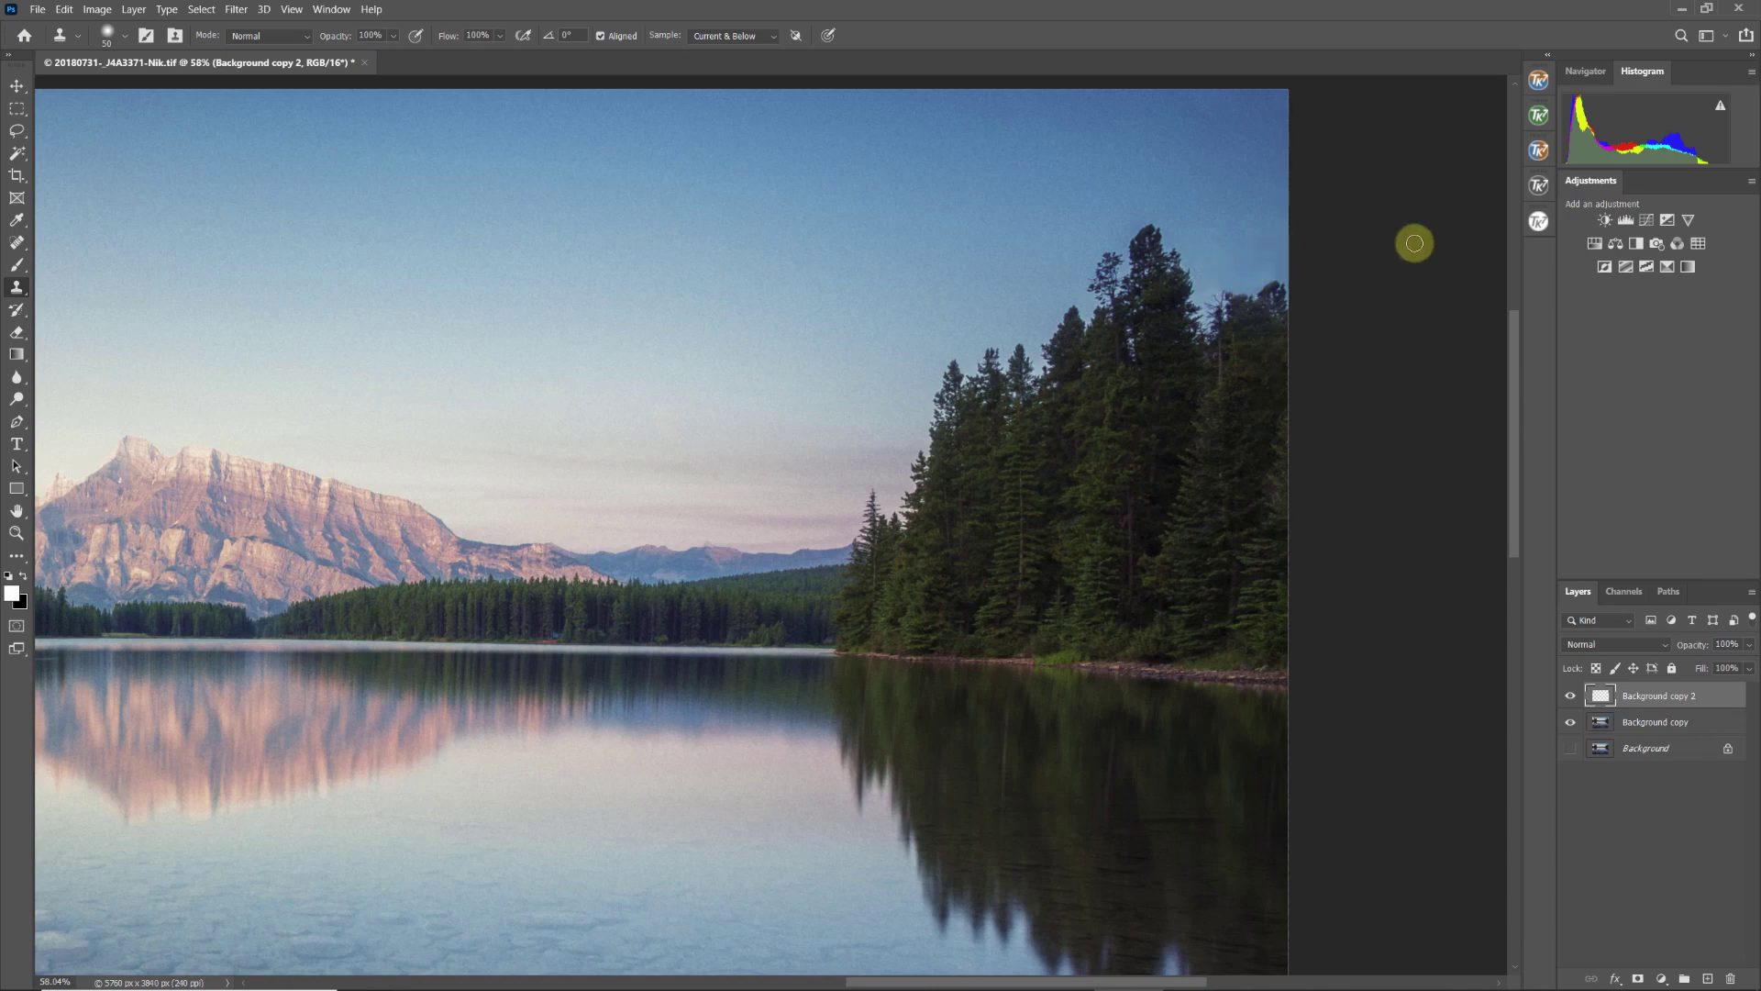
pyautogui.press('z')
pyautogui.hotkey('ctrl', '0')
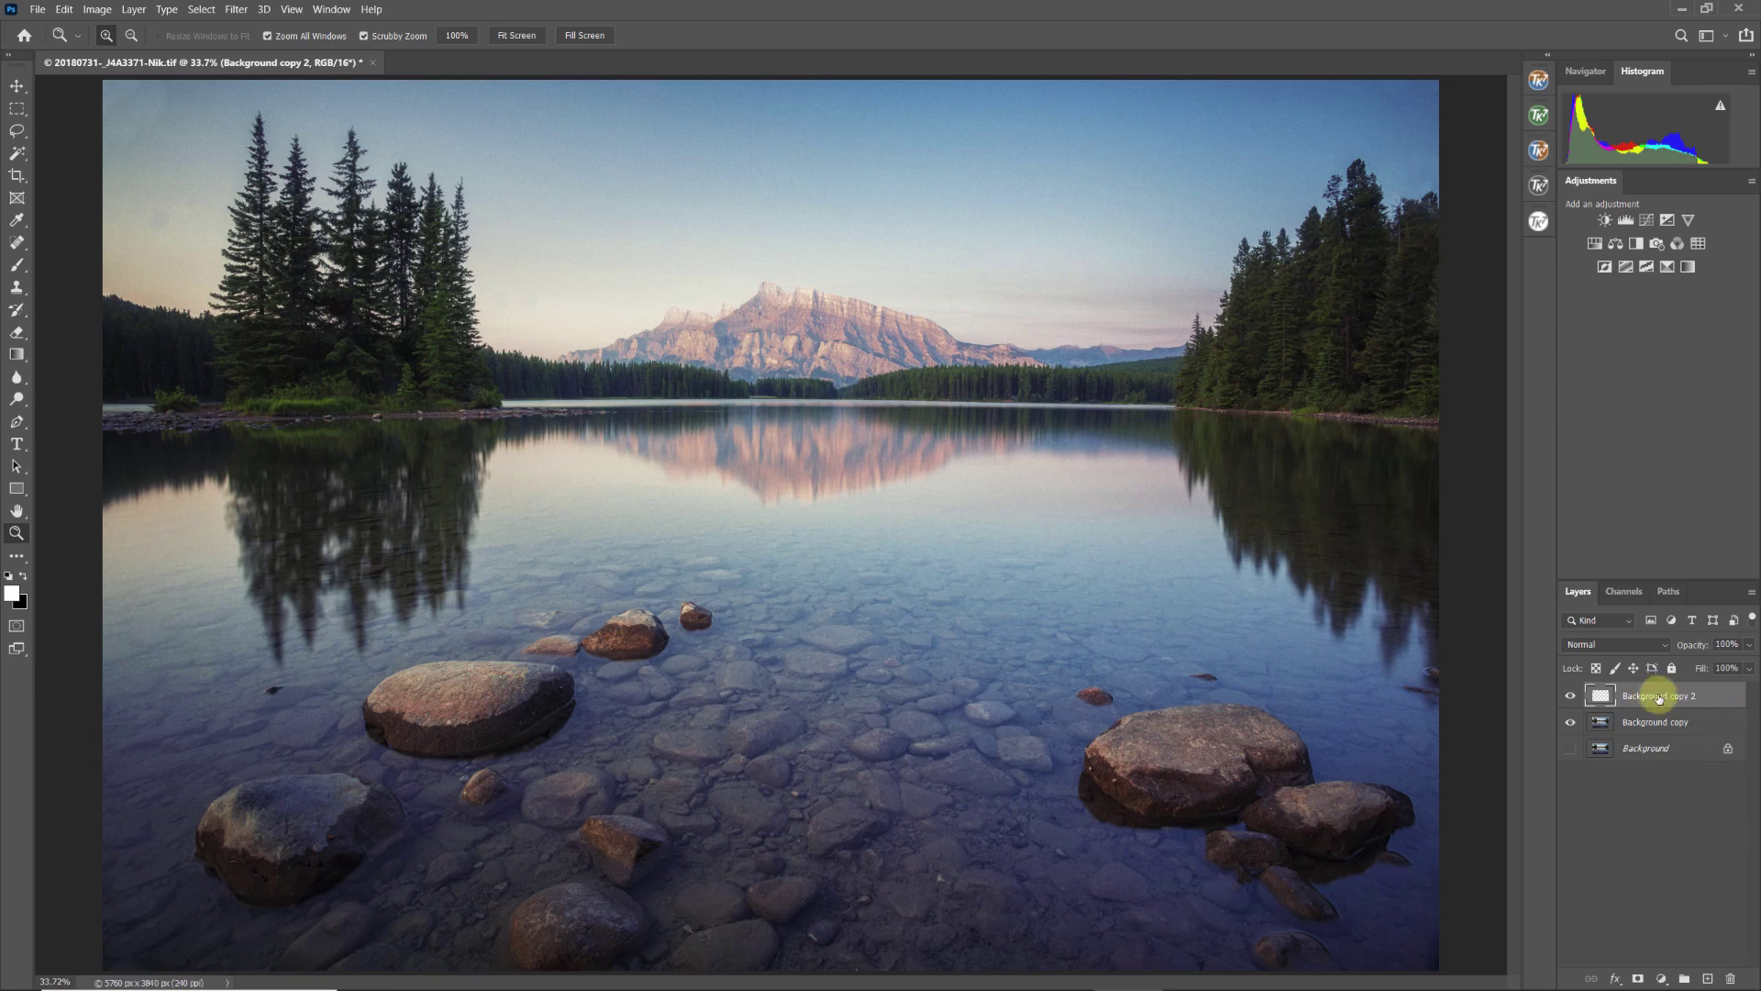
# Delete the fill layer and select the transparent corners by inverting a selection of the Background copy layer's content.
pyautogui.press('Delete')
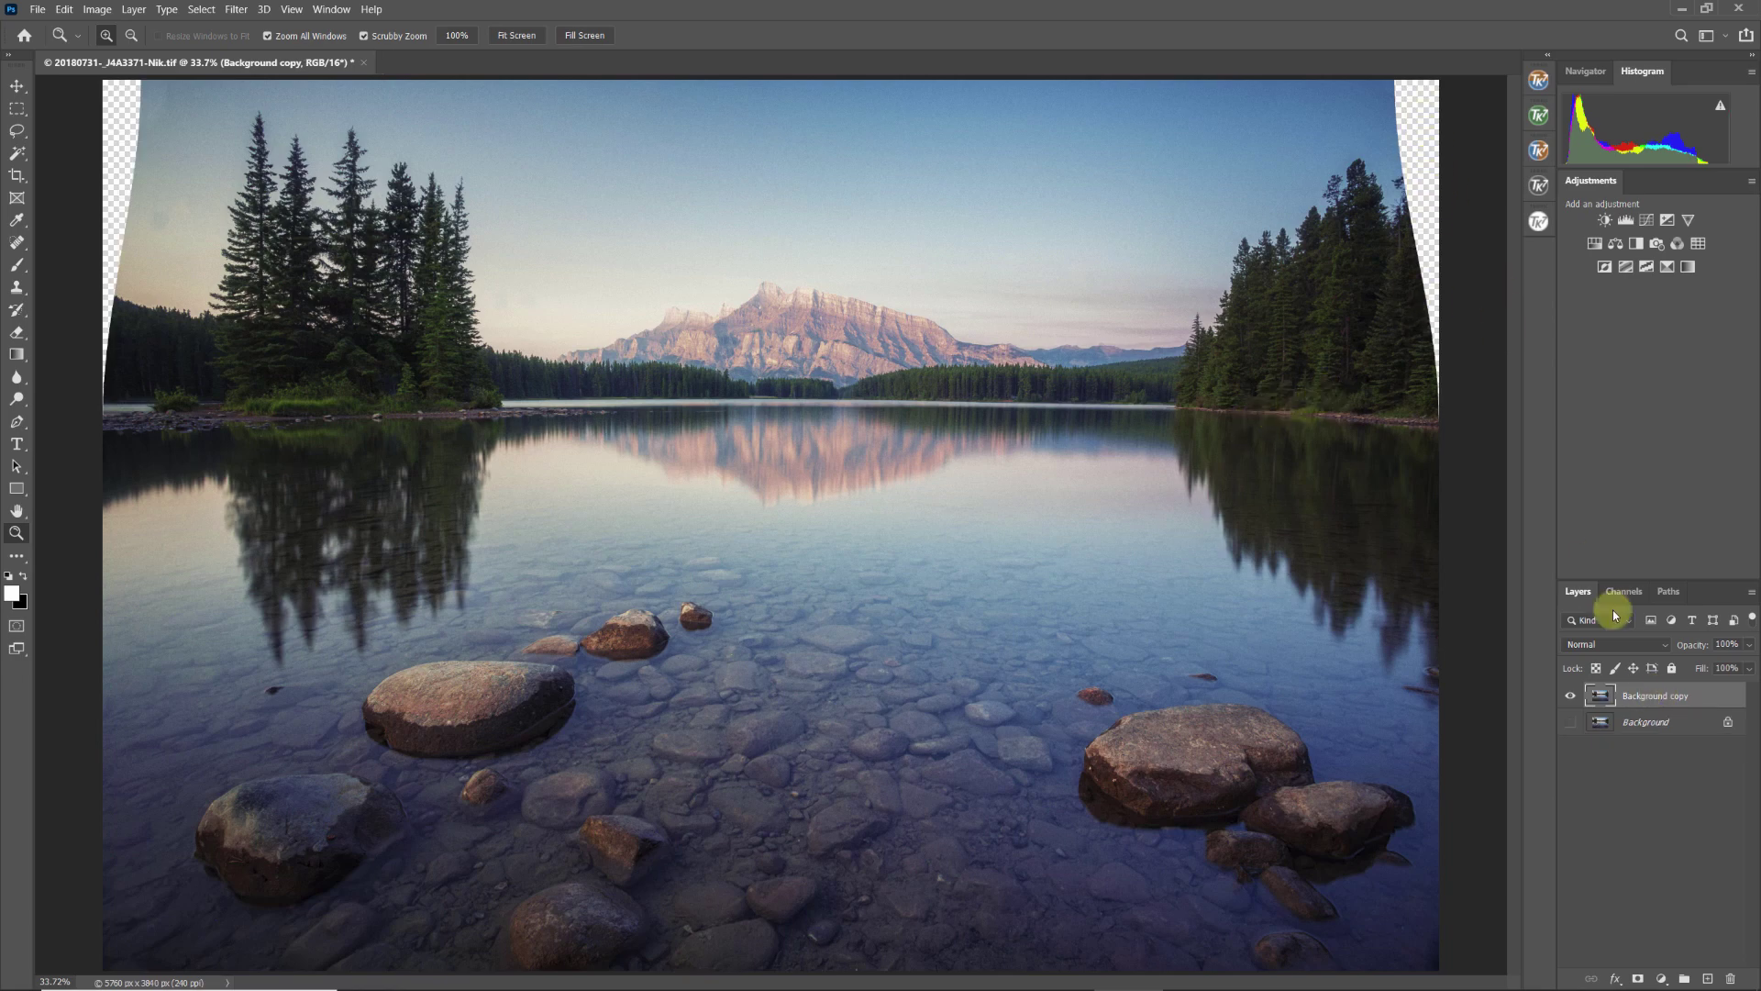
pyautogui.keyDown('ctrl'); pyautogui.click(1601, 699); pyautogui.keyUp('ctrl')
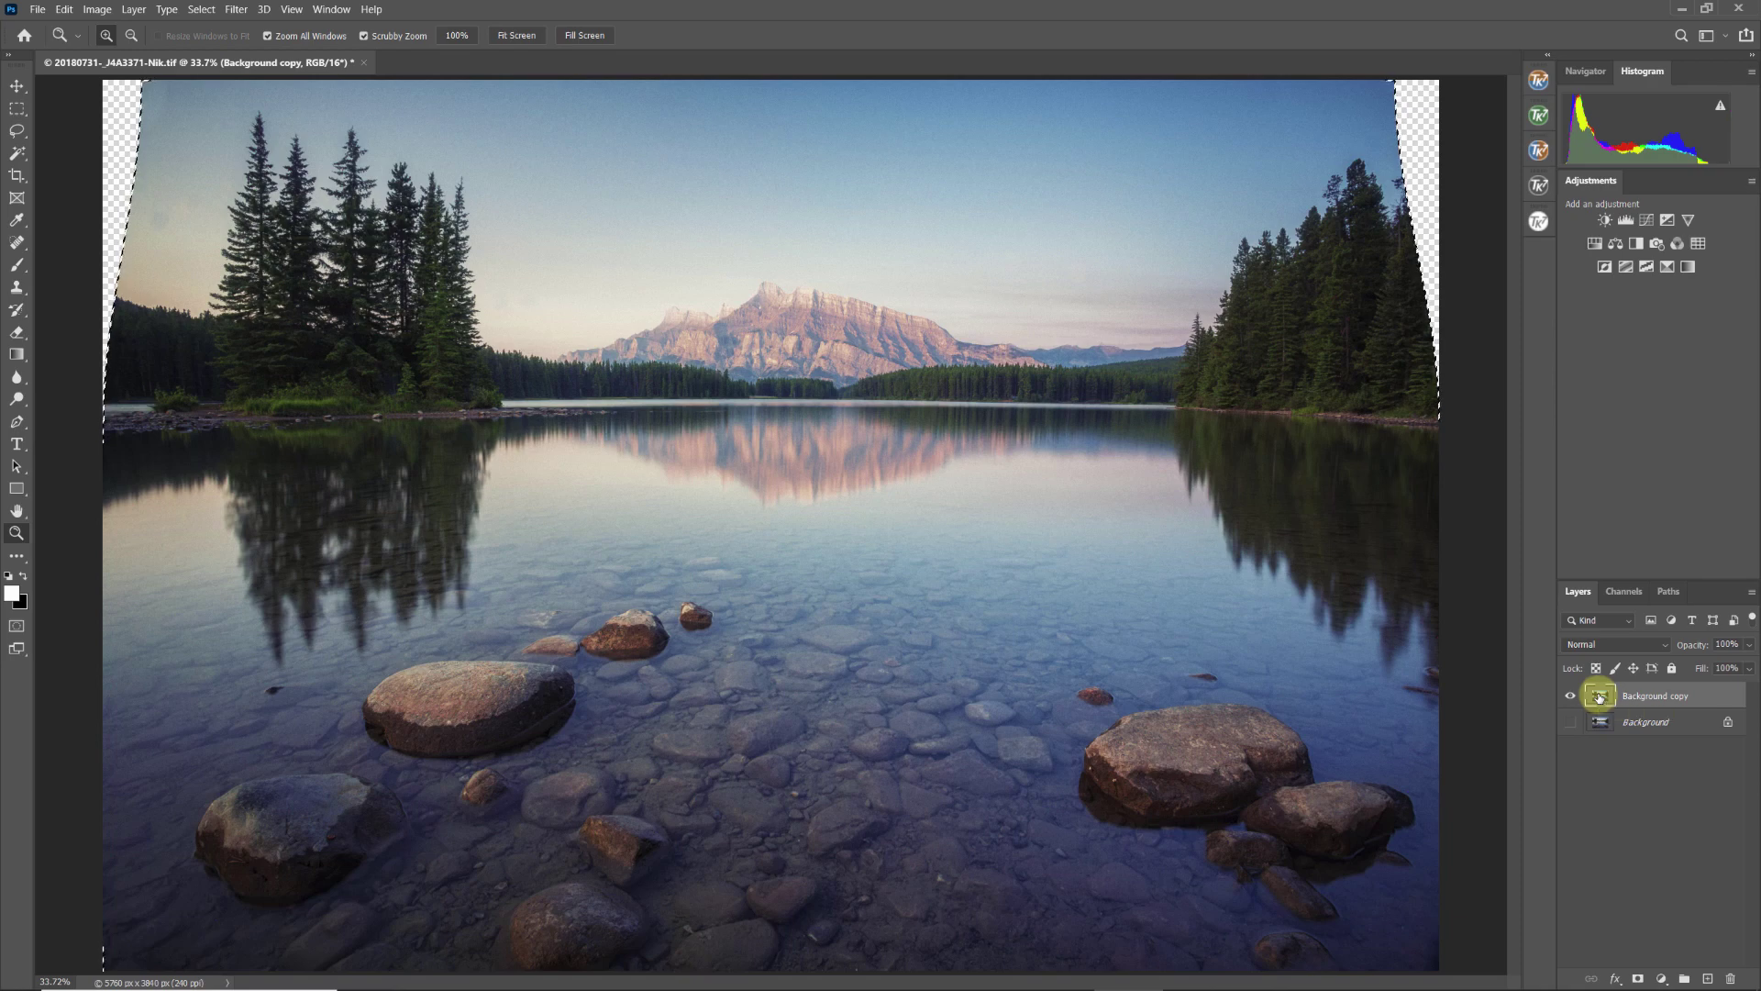
pyautogui.hotkey('ctrl', 'shift', 'i')
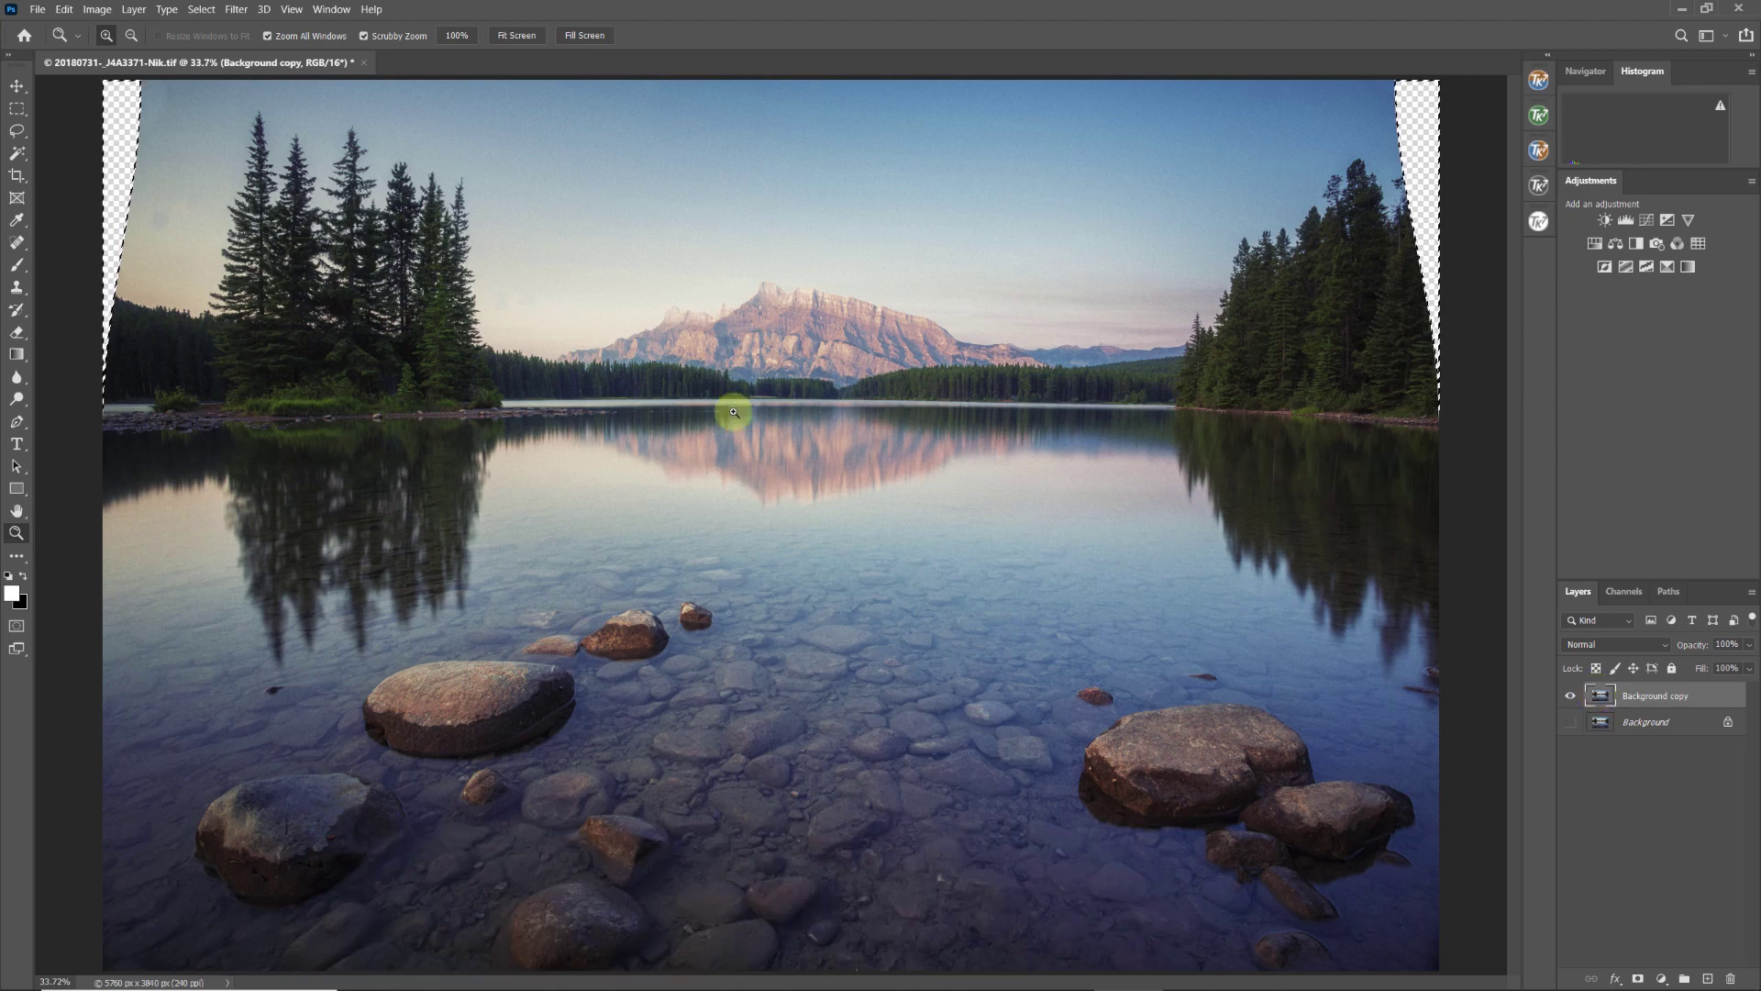
# Expand the selection of the transparent corners by 30 pixels.
pyautogui.click(216, 13)
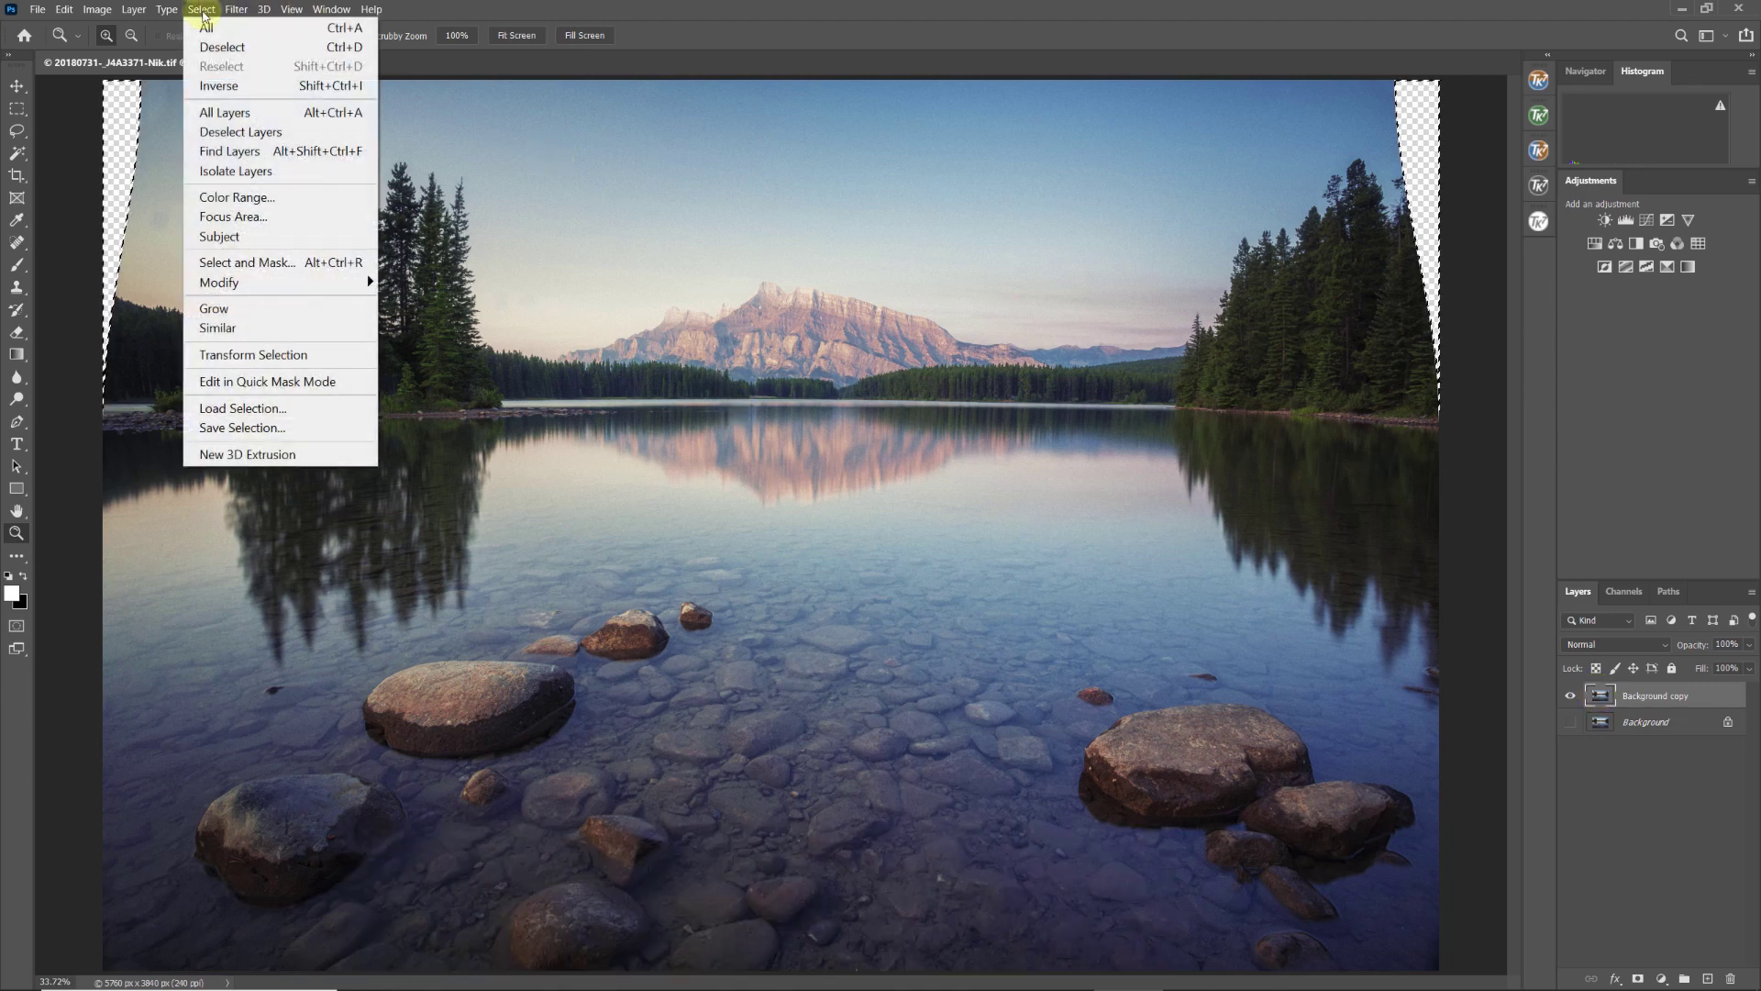
pyautogui.moveTo(261, 293)
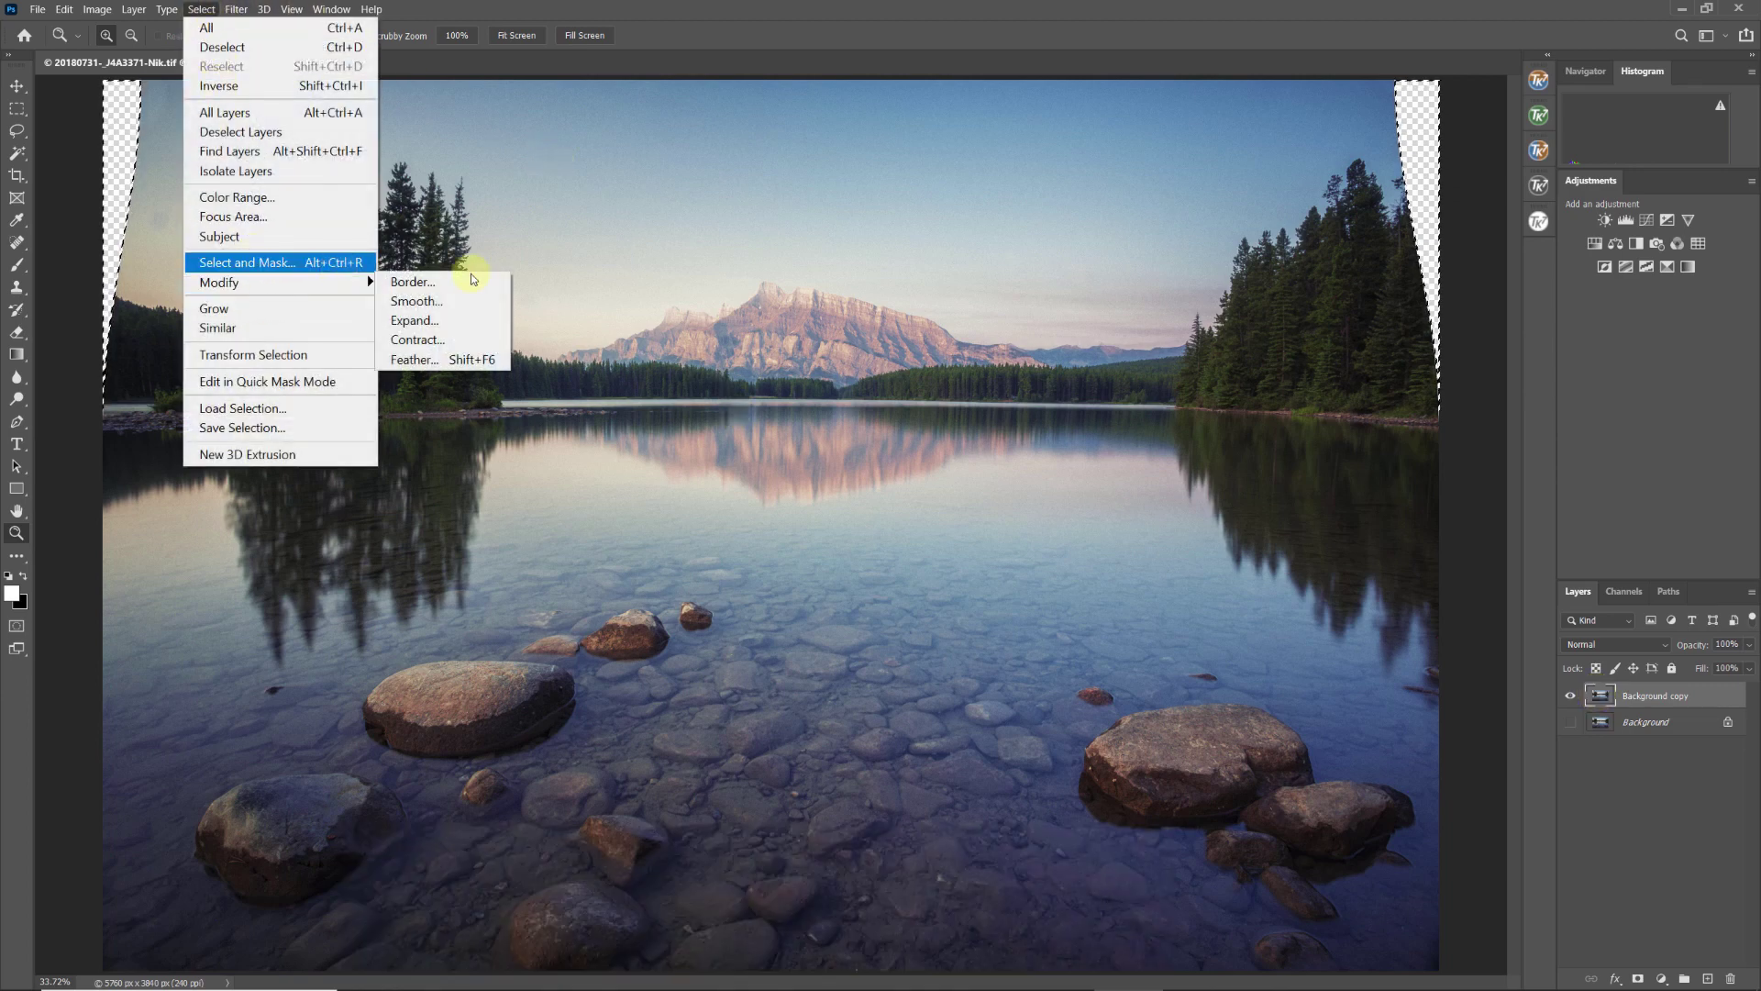
pyautogui.click(440, 323)
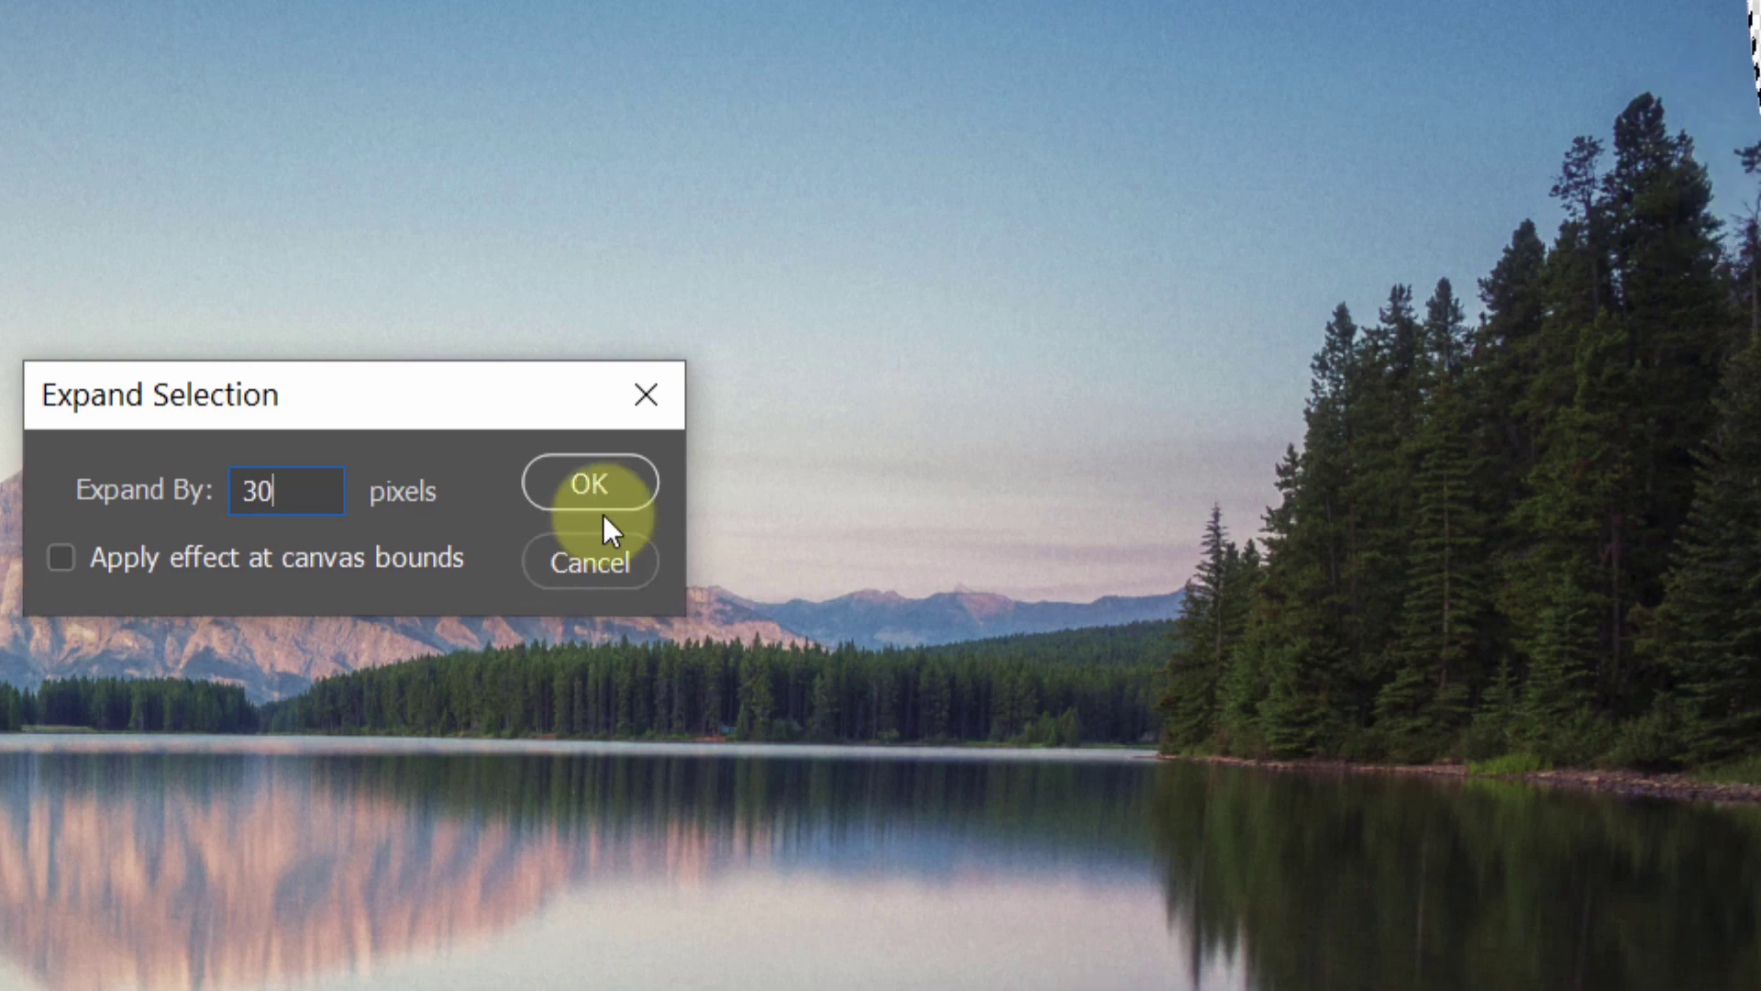
pyautogui.click(592, 477)
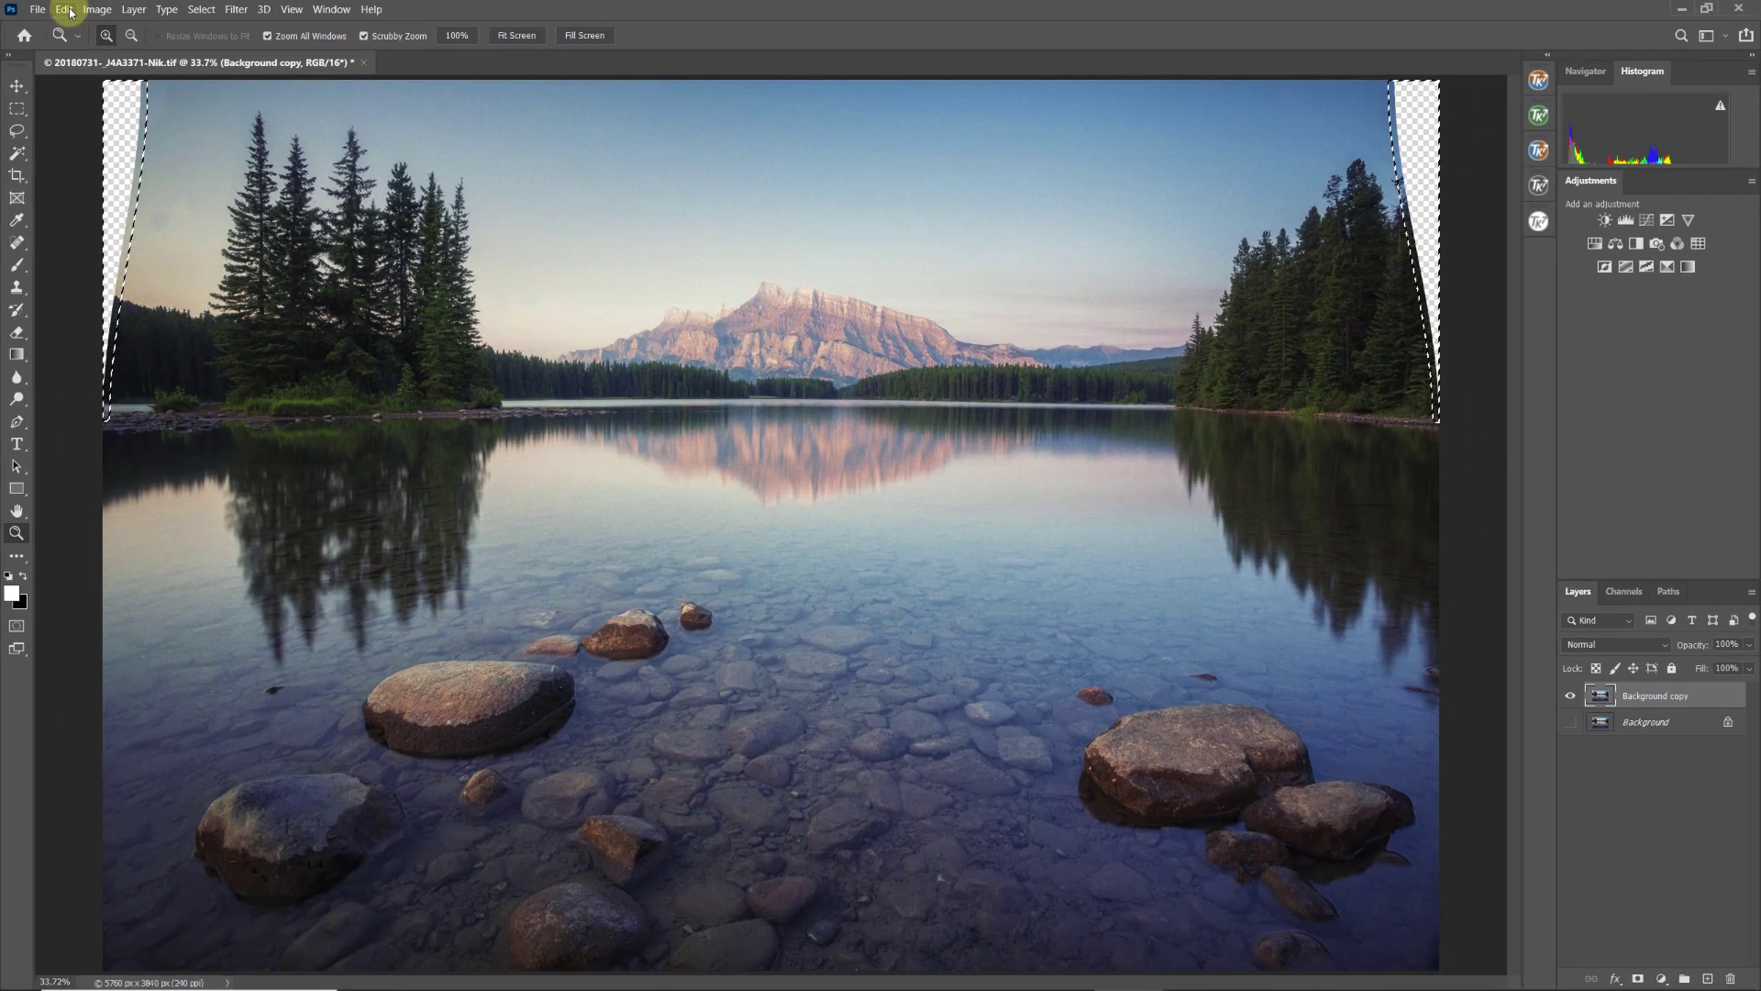
# Content-Aware Fill the corners to a new layer with Auto sampling, excluding the foreground rocks and shallow water, and deselect.
pyautogui.click(64, 9)
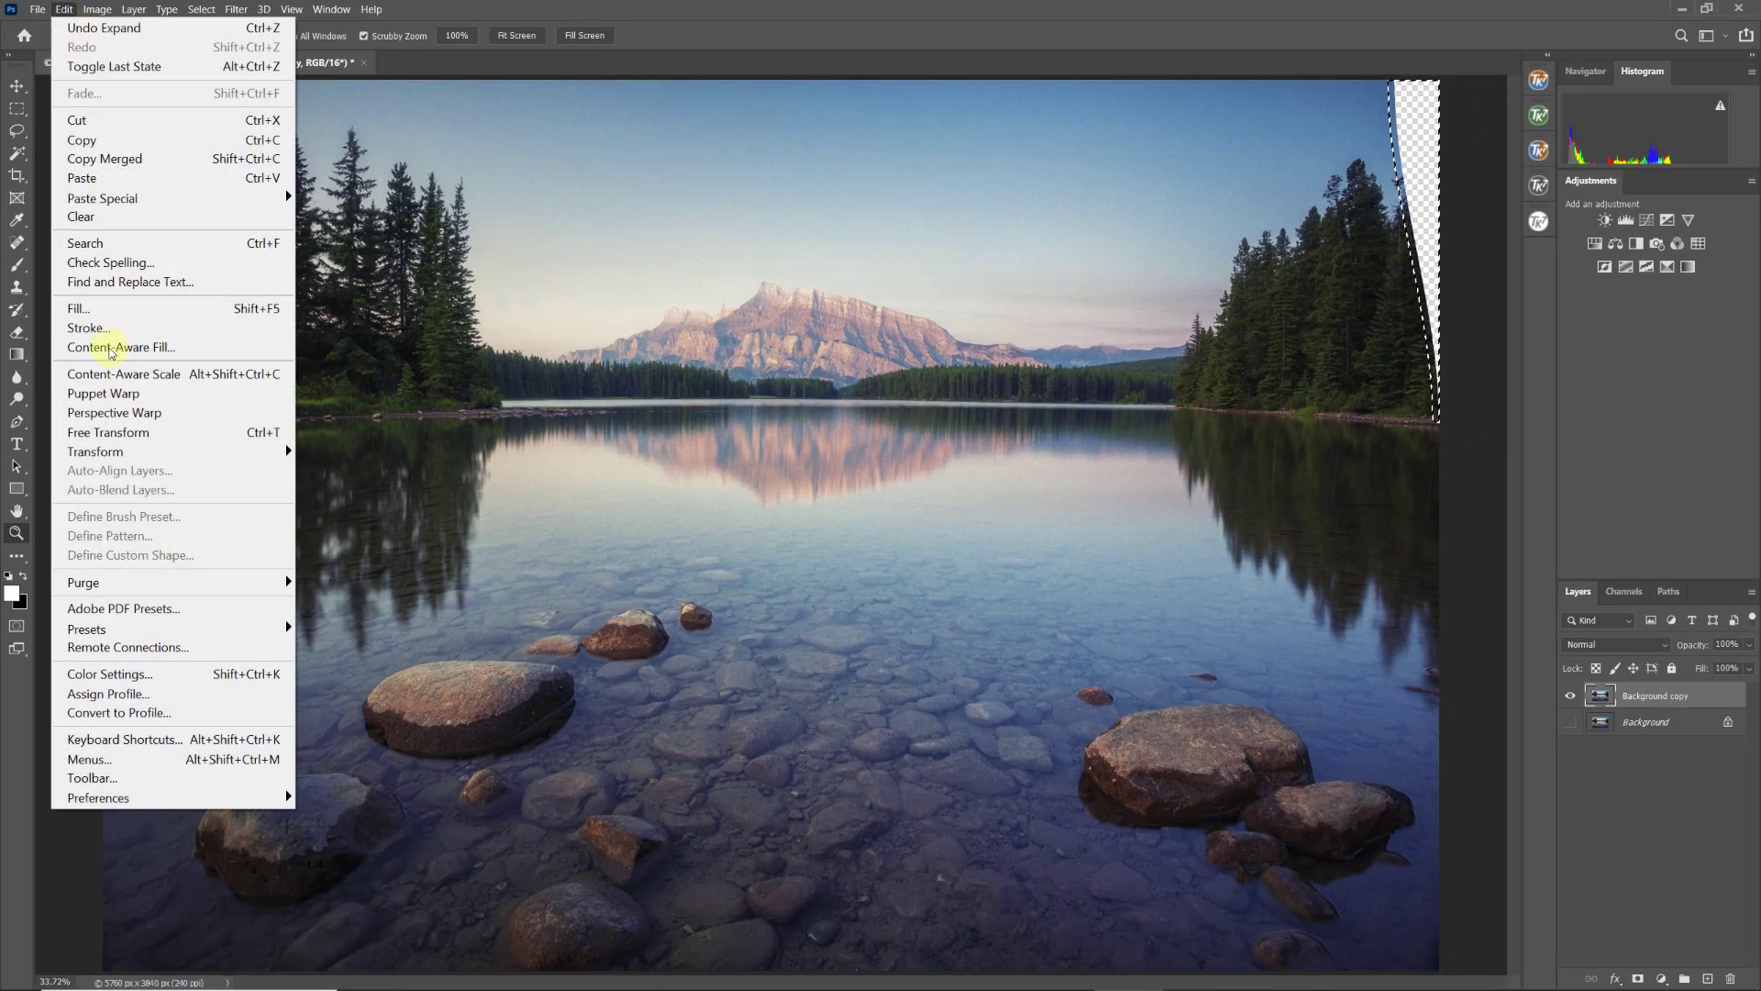
pyautogui.click(109, 347)
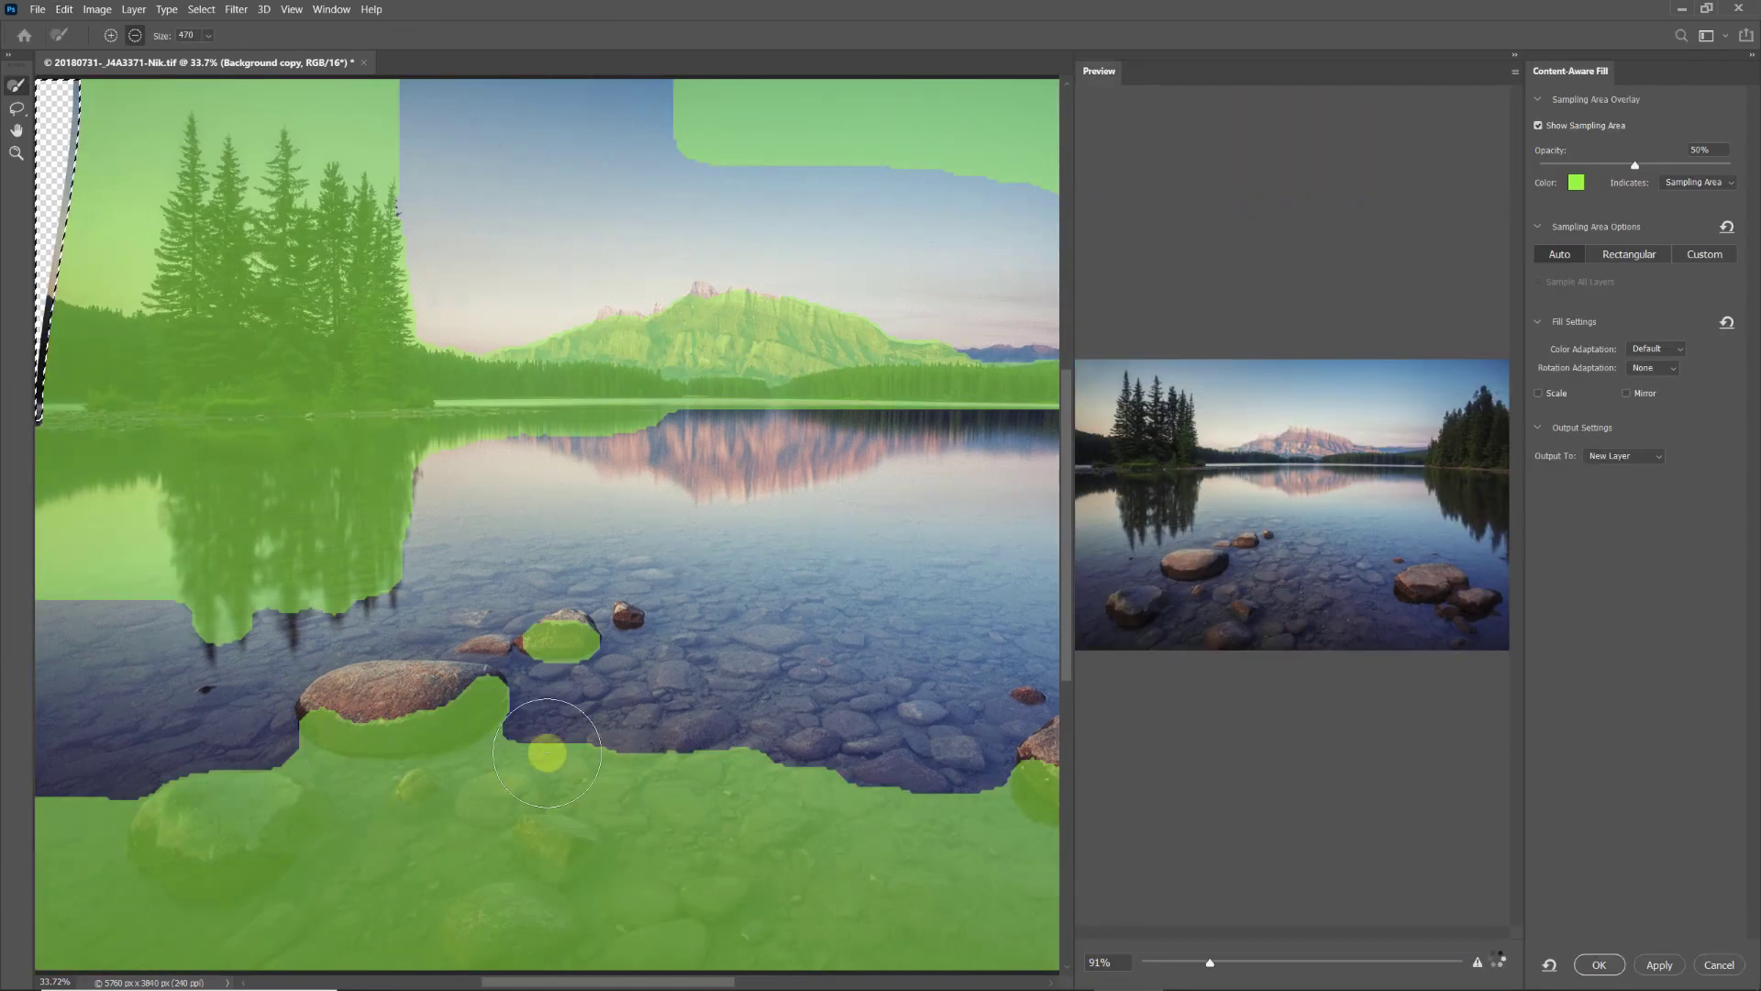
pyautogui.moveTo(557, 734)
pyautogui.mouseDown()
pyautogui.moveTo(110, 761)
pyautogui.moveTo(464, 727)
pyautogui.moveTo(596, 639)
pyautogui.moveTo(4, 861)
pyautogui.moveTo(322, 844)
pyautogui.moveTo(609, 951)
pyautogui.moveTo(888, 884)
pyautogui.moveTo(830, 793)
pyautogui.moveTo(1251, 736)
pyautogui.mouseUp()
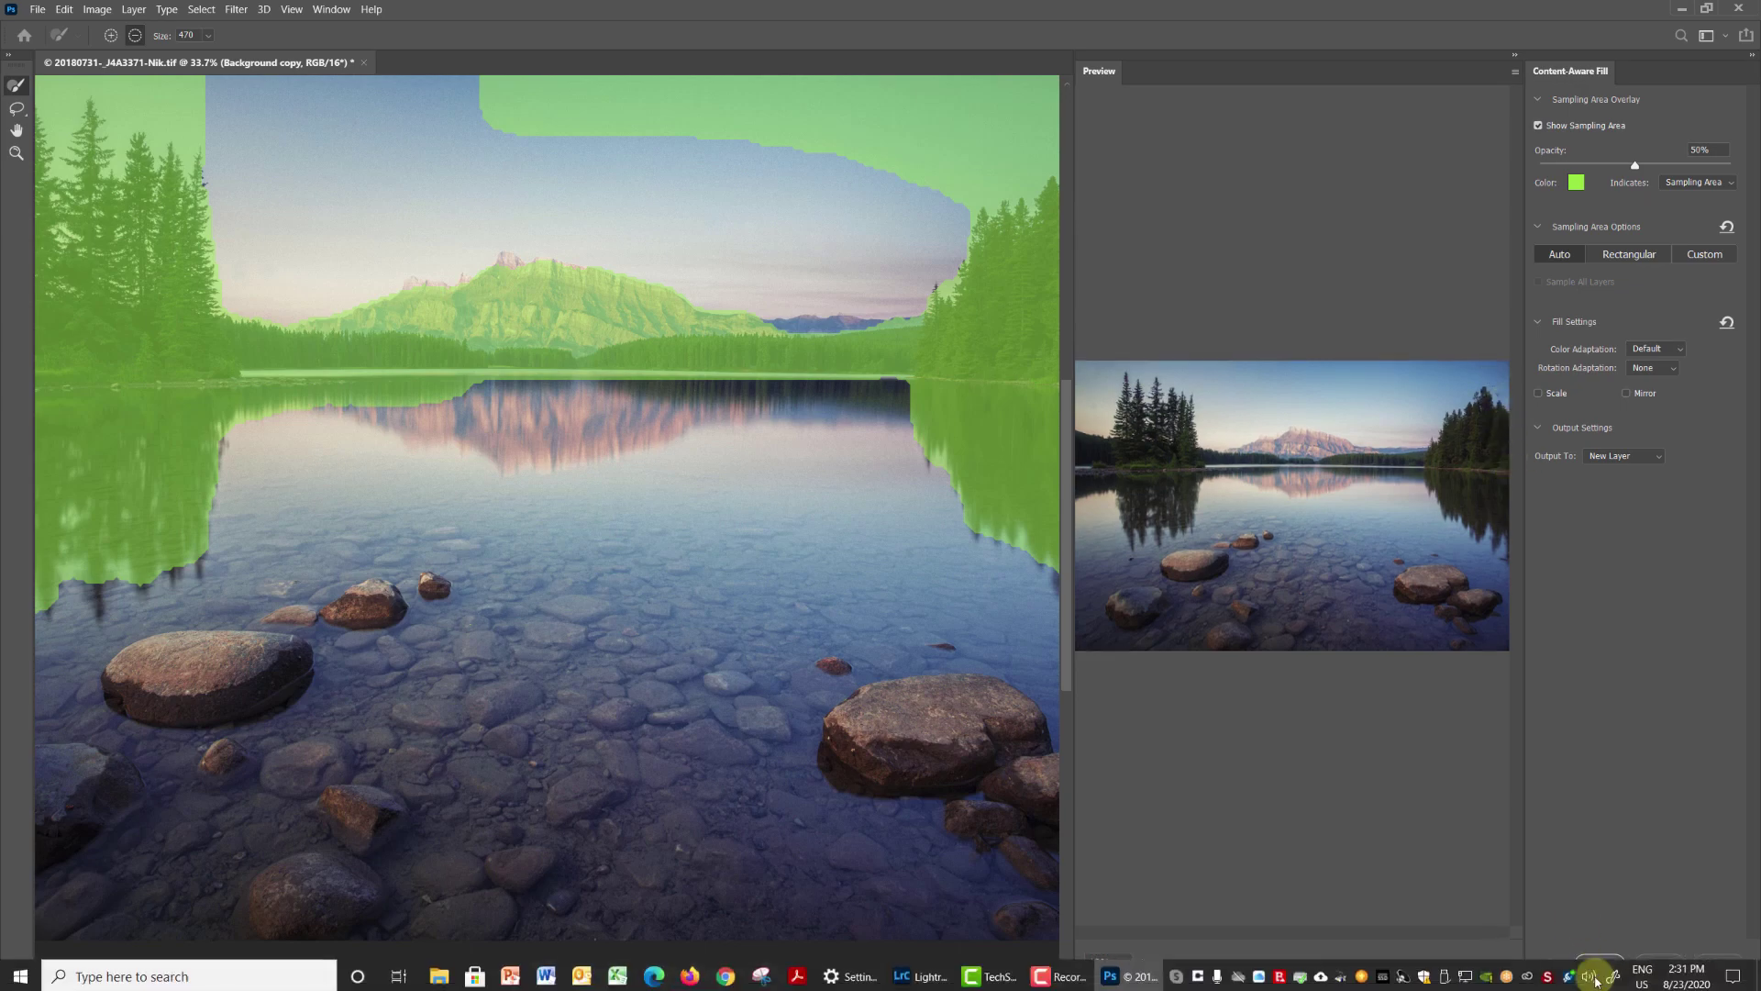
pyautogui.click(1596, 965)
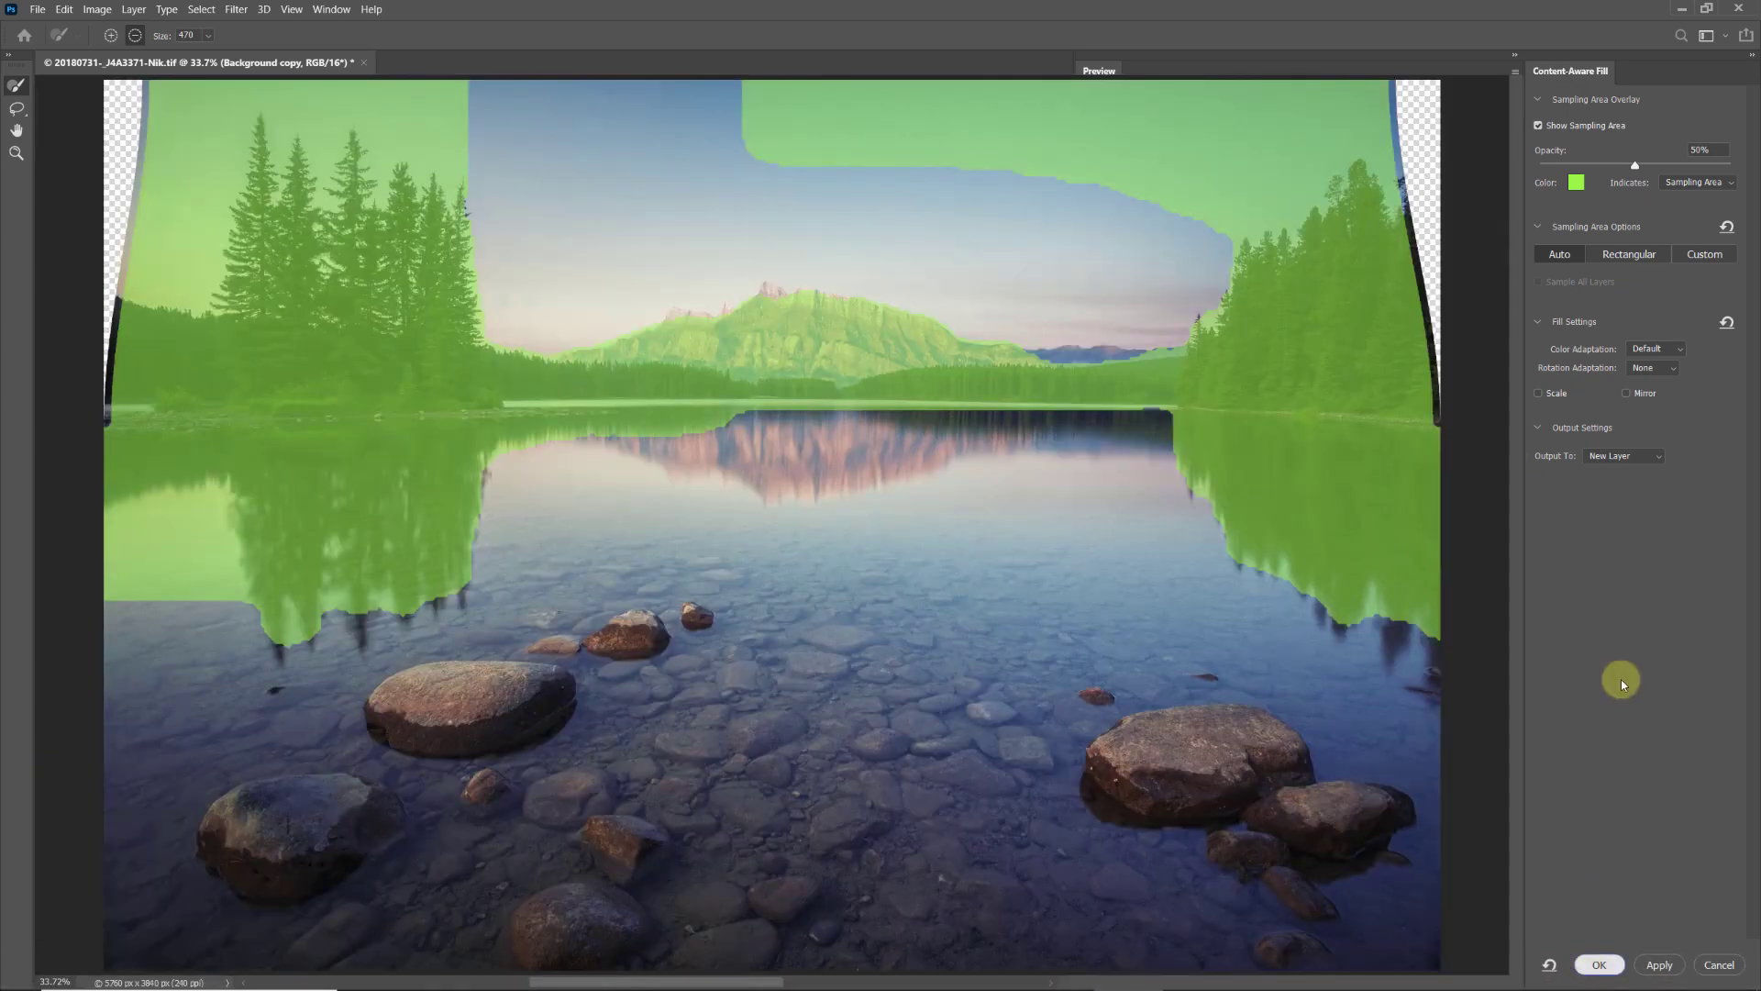
pyautogui.hotkey('ctrl', 'd')
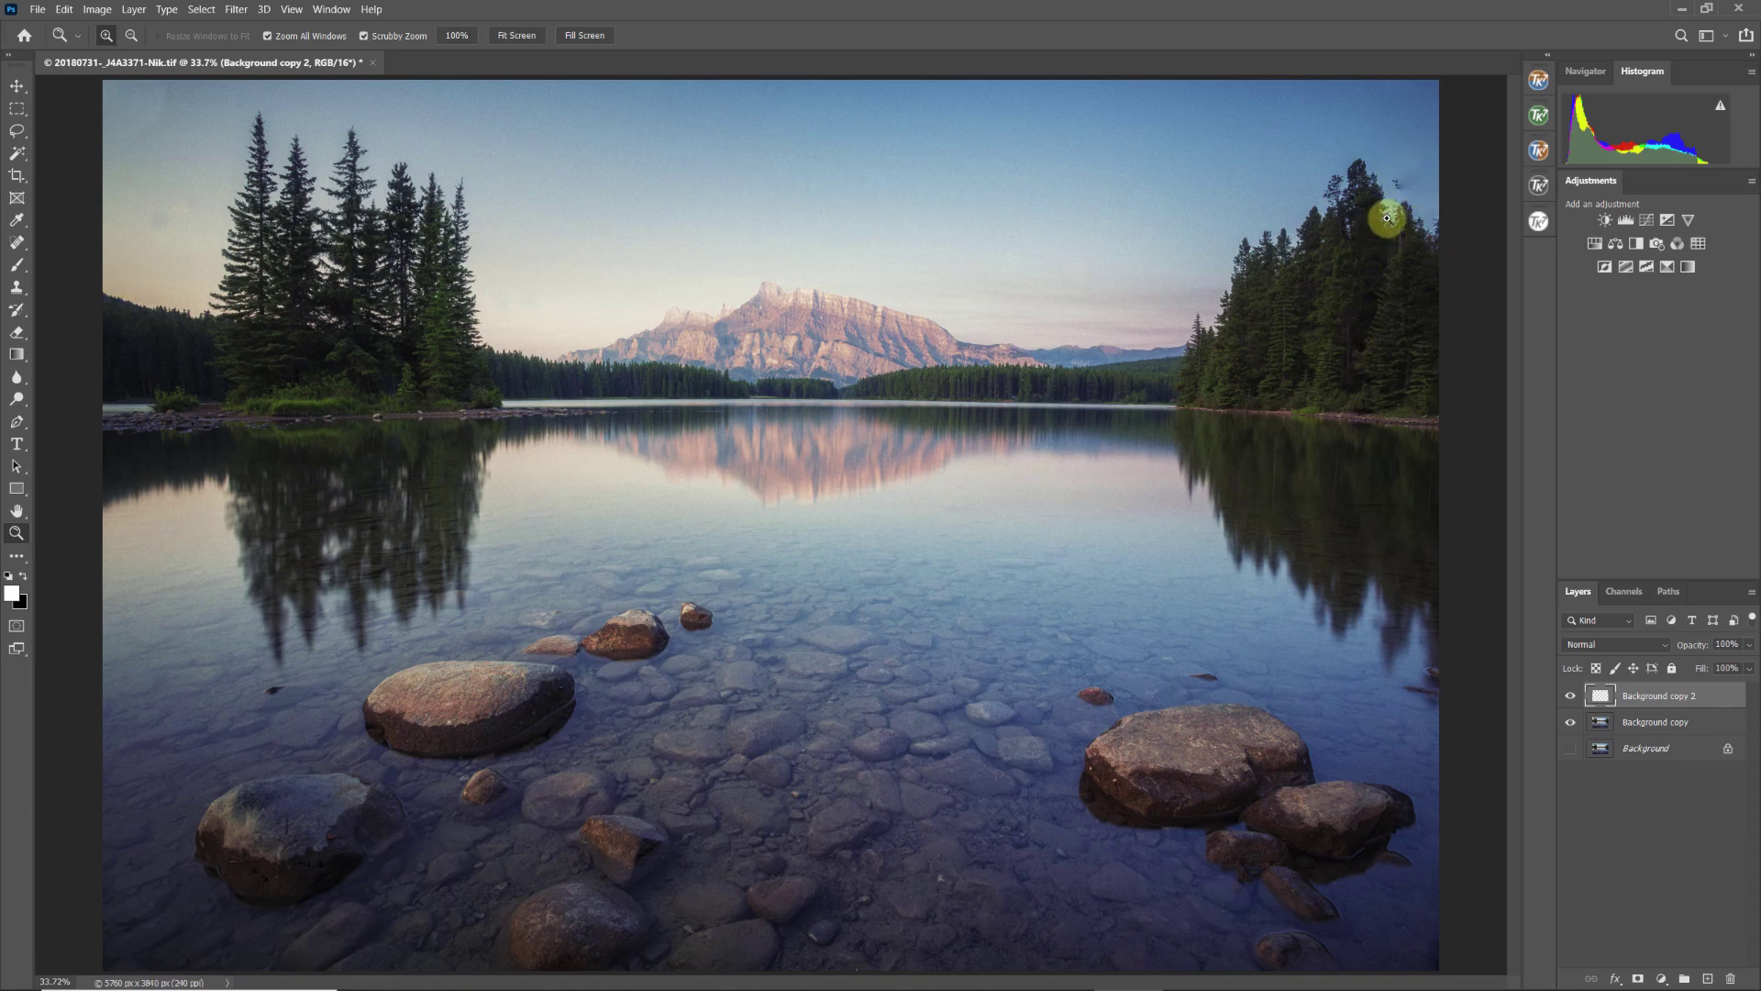
# Clone clean sky over the stray fragments beside the tallest right-hand tree, and fit the whole photo in view.
pyautogui.moveTo(1403, 216); pyautogui.dragTo(1429, 293)
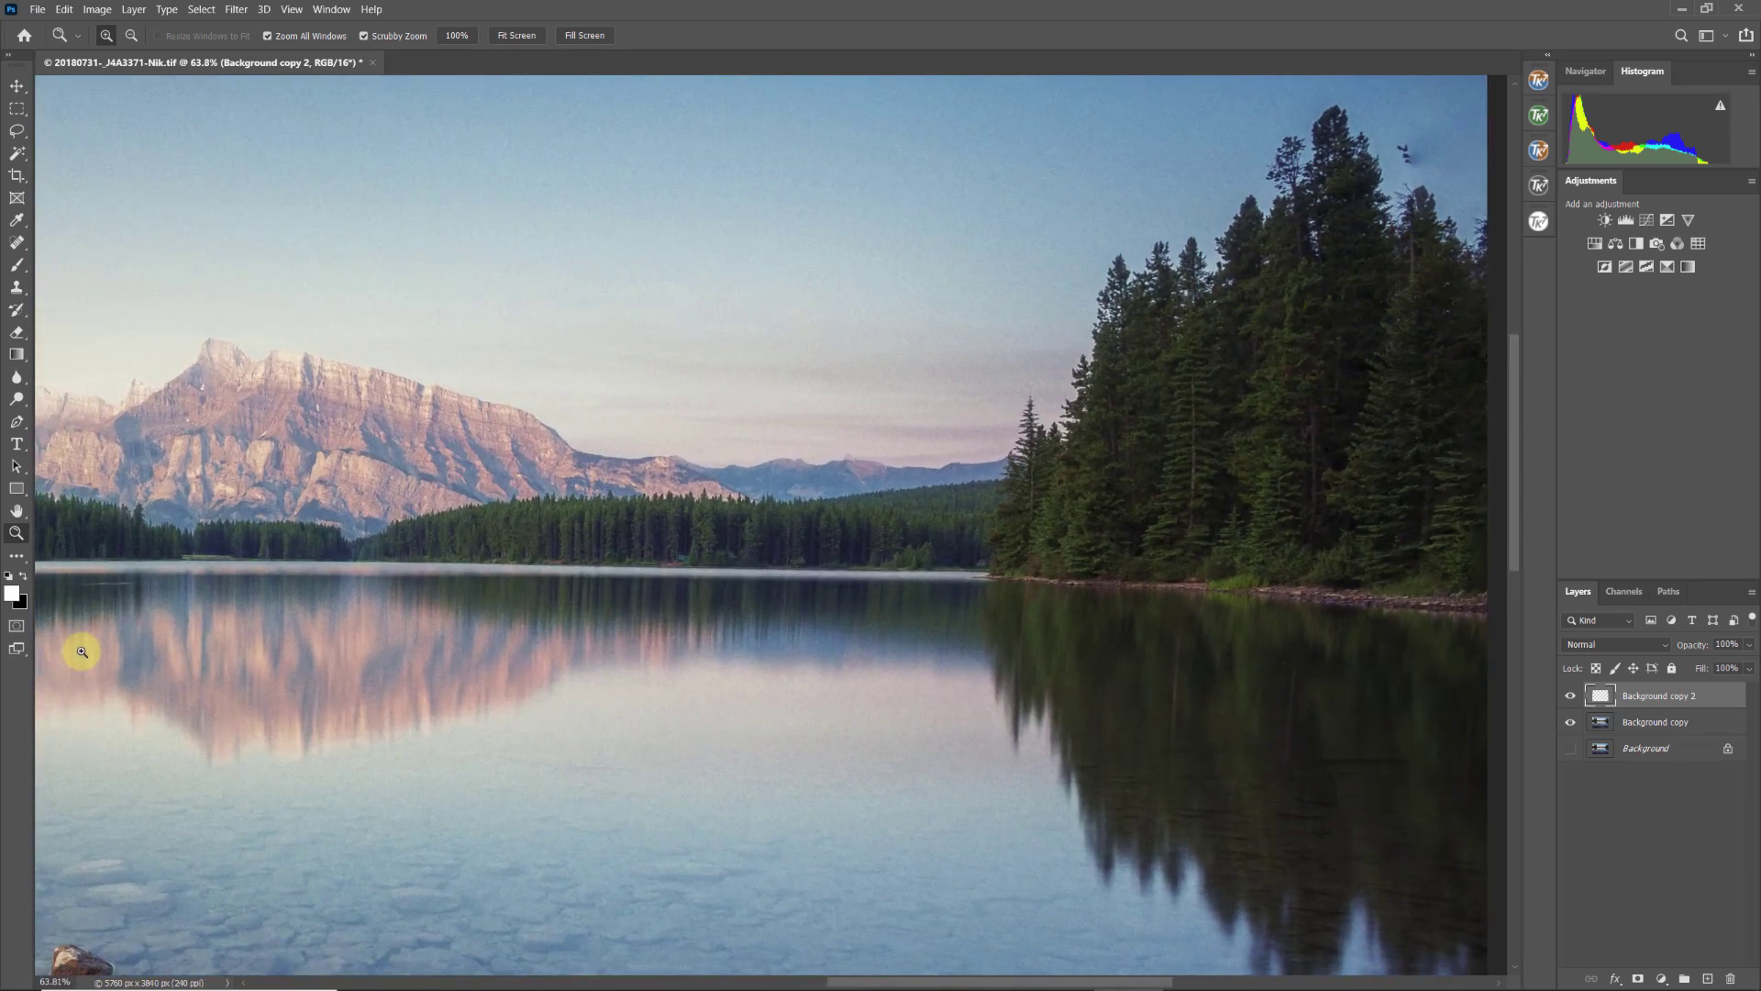
pyautogui.click(16, 287)
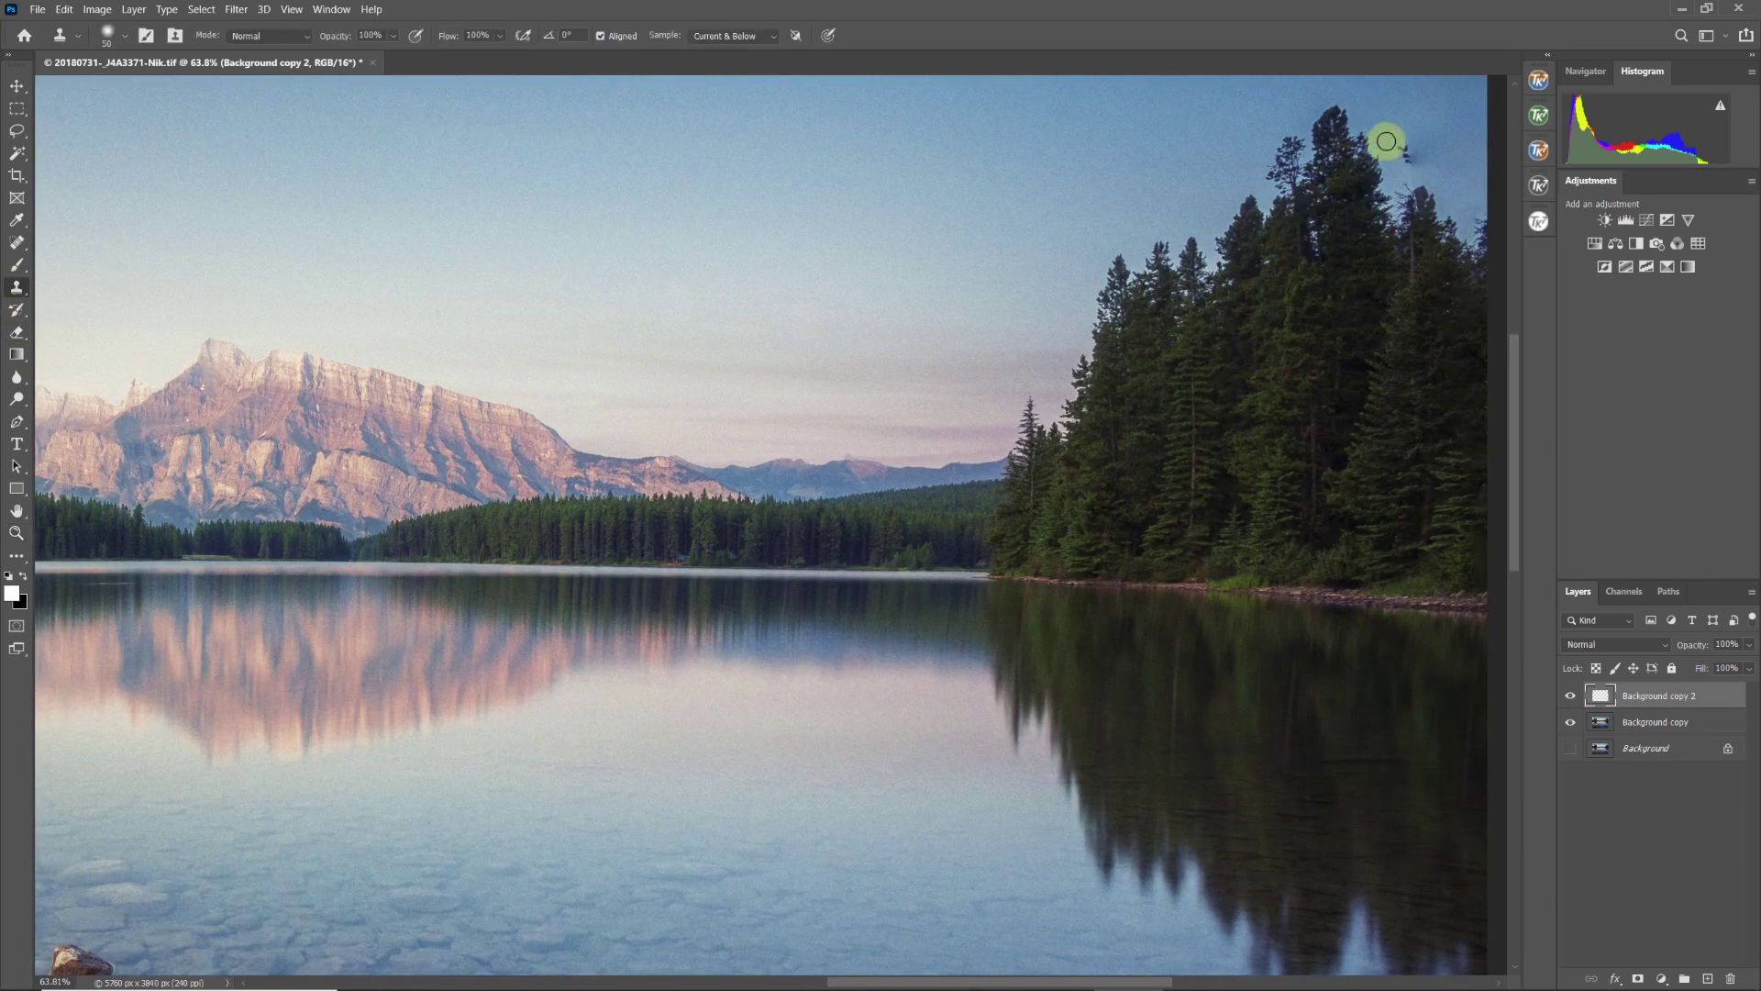
pyautogui.moveTo(1385, 141)
pyautogui.mouseDown()
pyautogui.moveTo(1407, 157)
pyautogui.moveTo(1384, 162)
pyautogui.moveTo(1384, 144)
pyautogui.moveTo(1458, 92)
pyautogui.mouseUp()
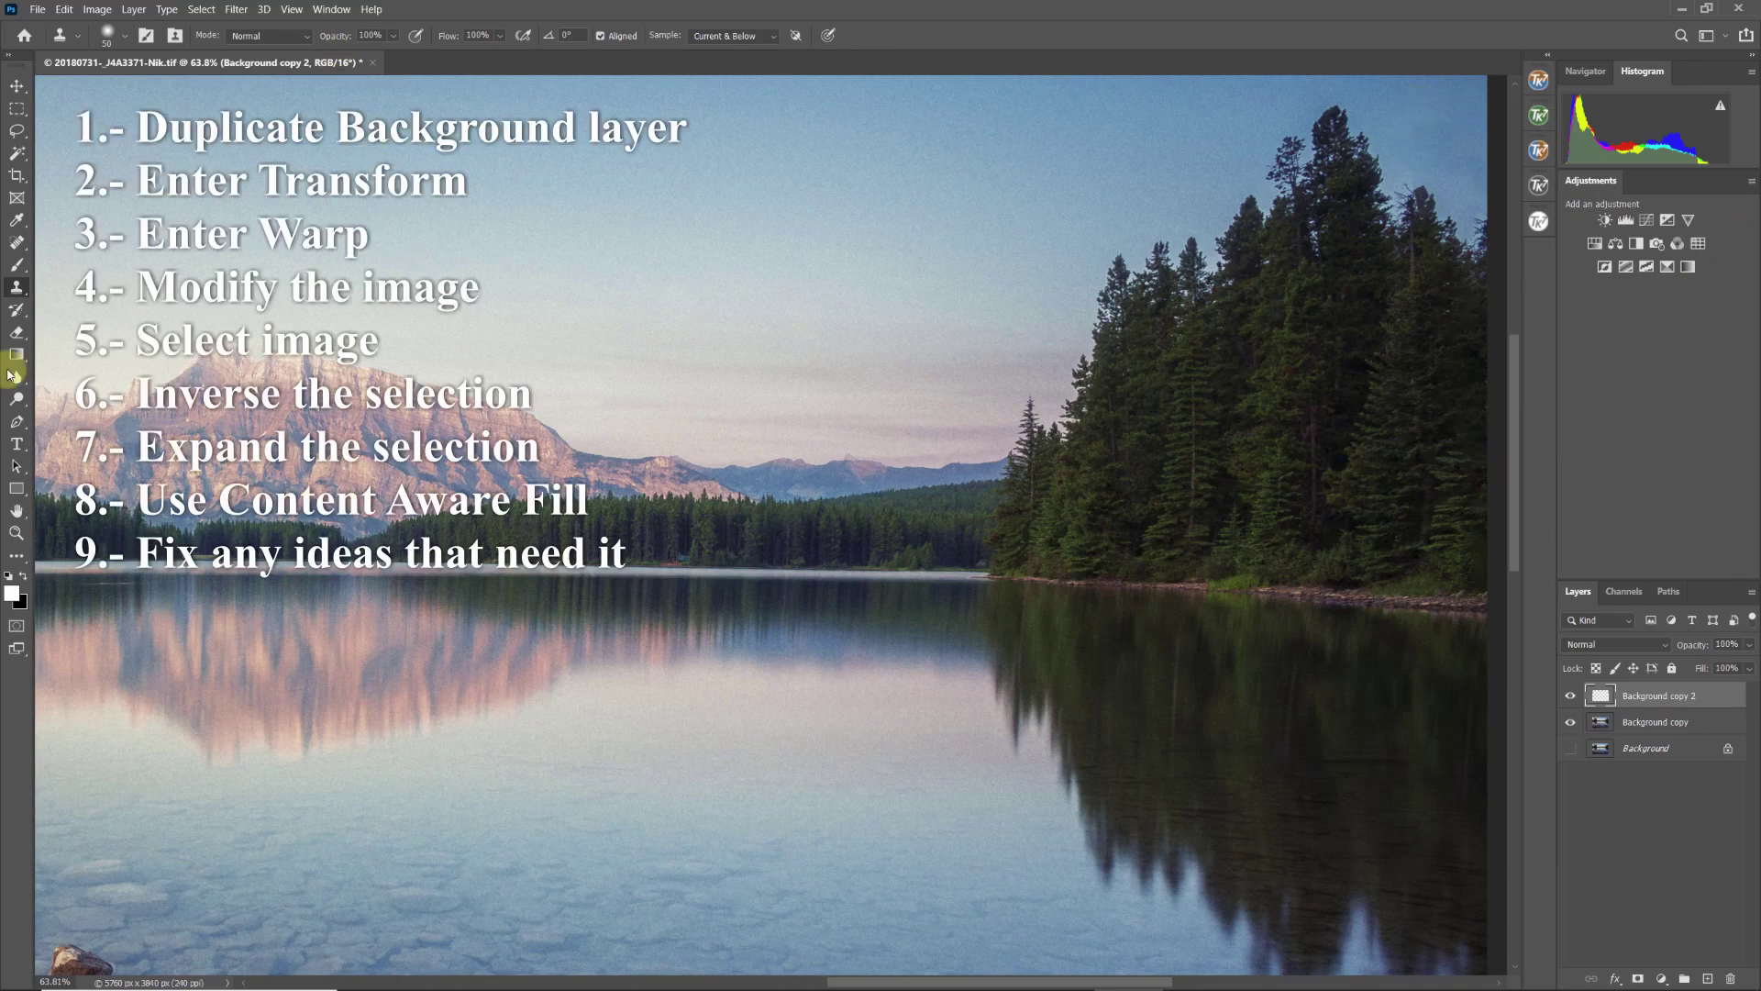
pyautogui.press('z')
pyautogui.hotkey('ctrl', '0')
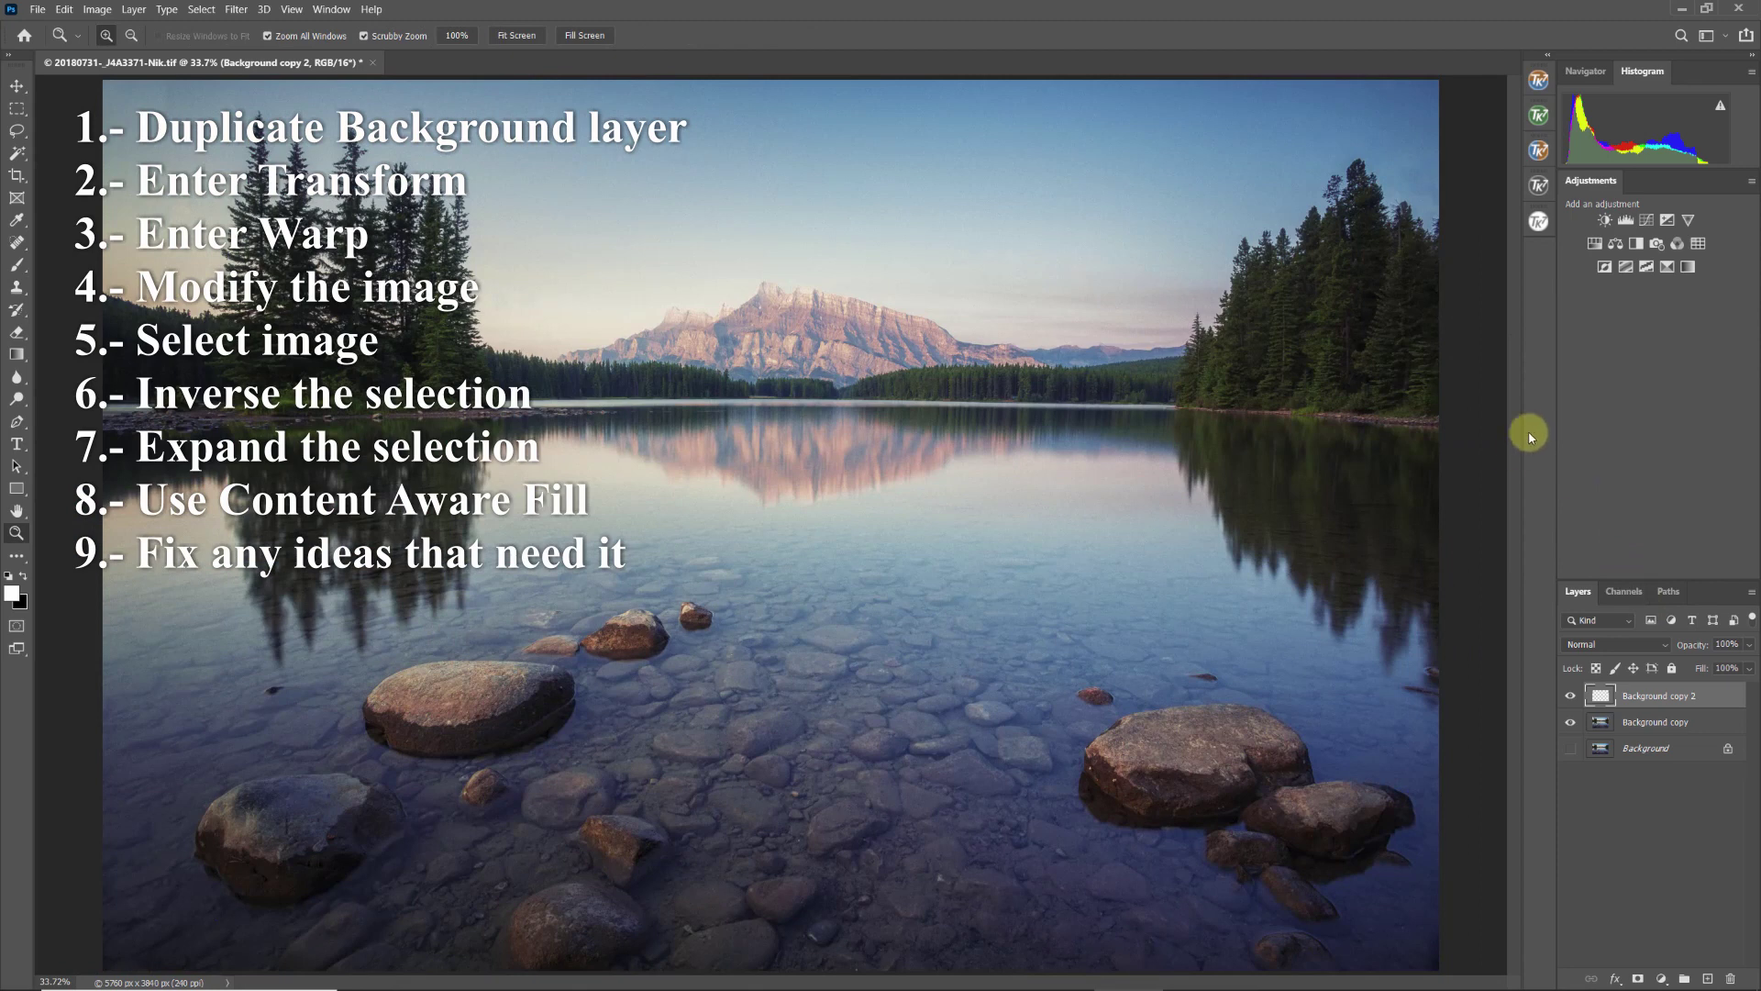